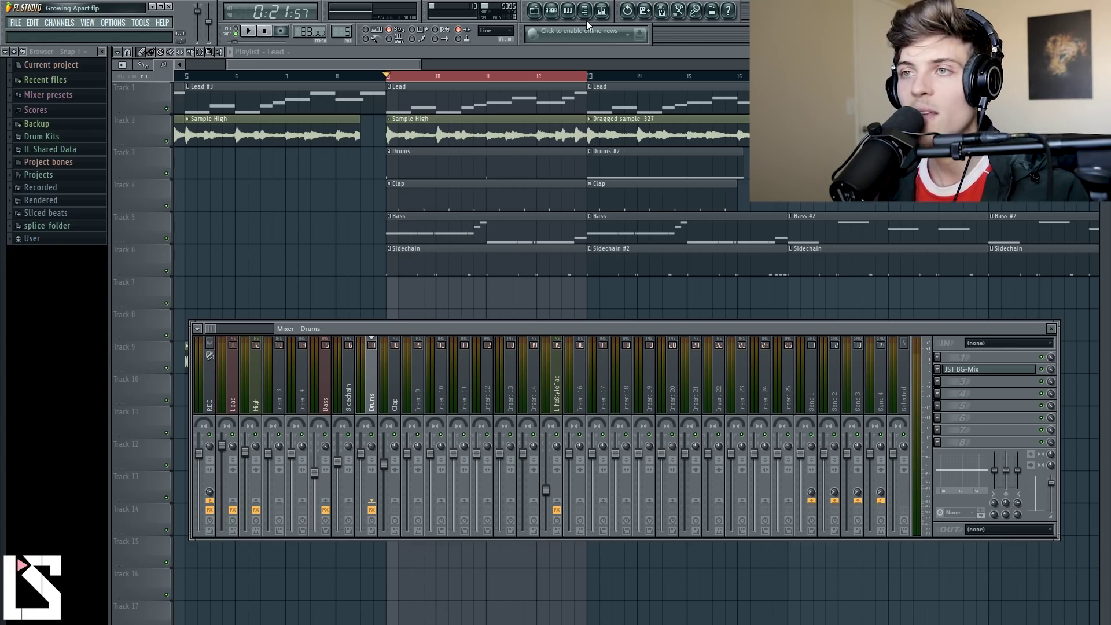
# Show the channel rack and move the mixer window down so both are visible together
pyautogui.click(556, 13)
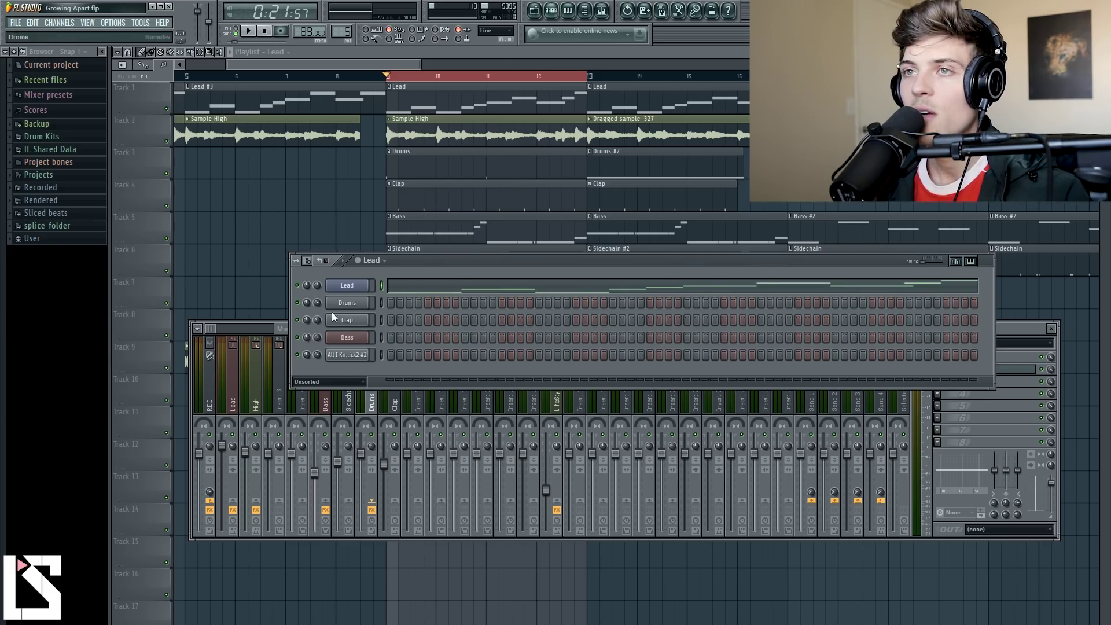
pyautogui.moveTo(280, 329); pyautogui.dragTo(269, 411)
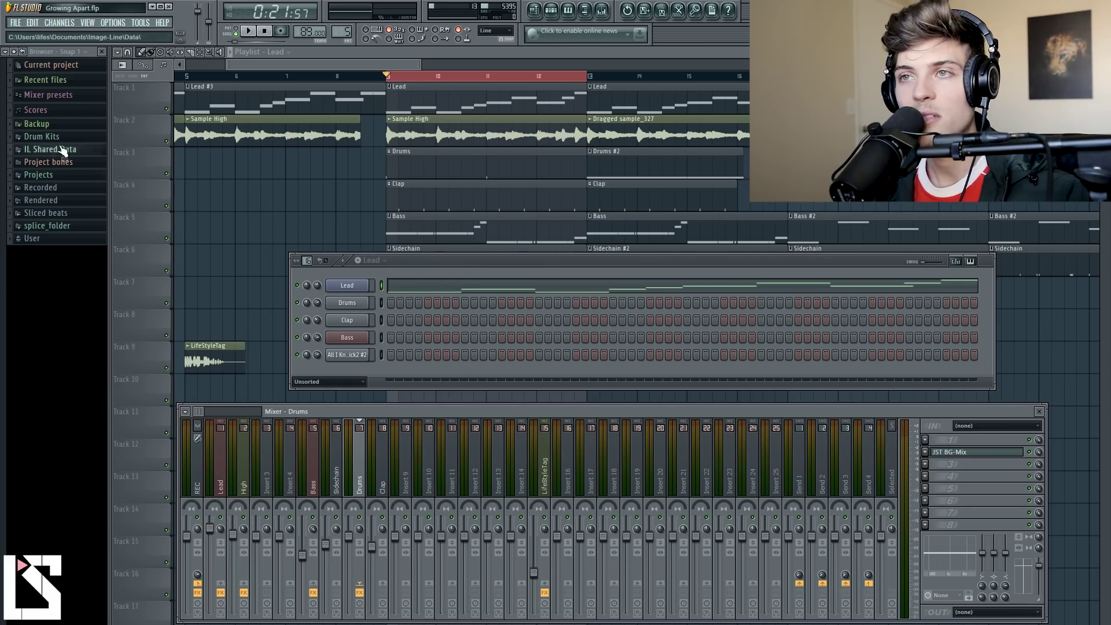
# Try the Clap channel's volume at about 34% and view its sample settings
pyautogui.click(360, 320)
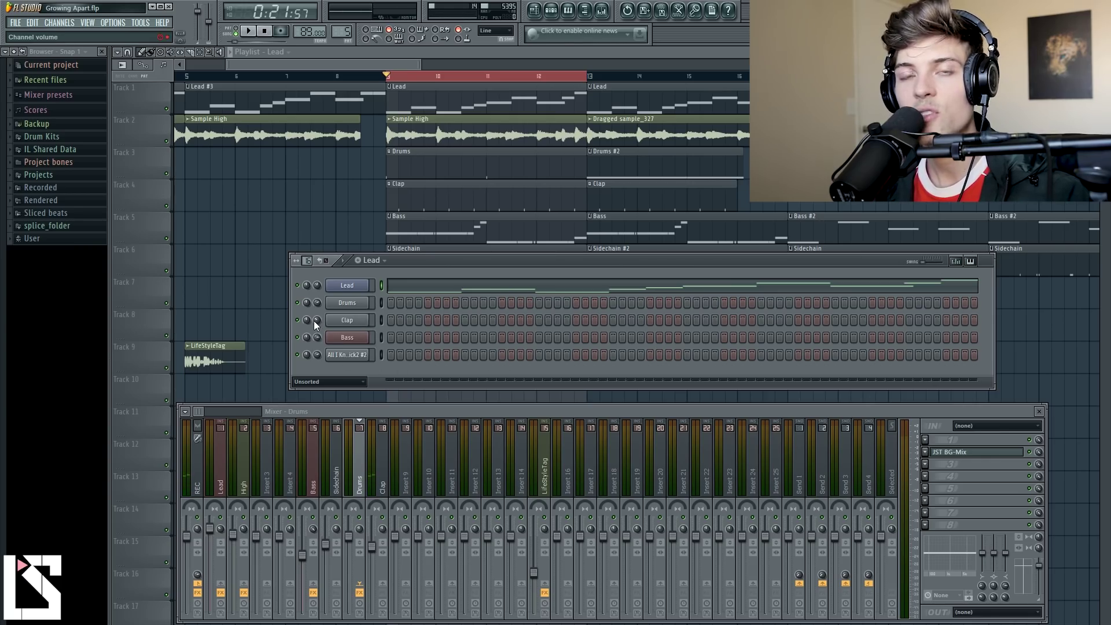
pyautogui.moveTo(317, 320); pyautogui.dragTo(317, 332)
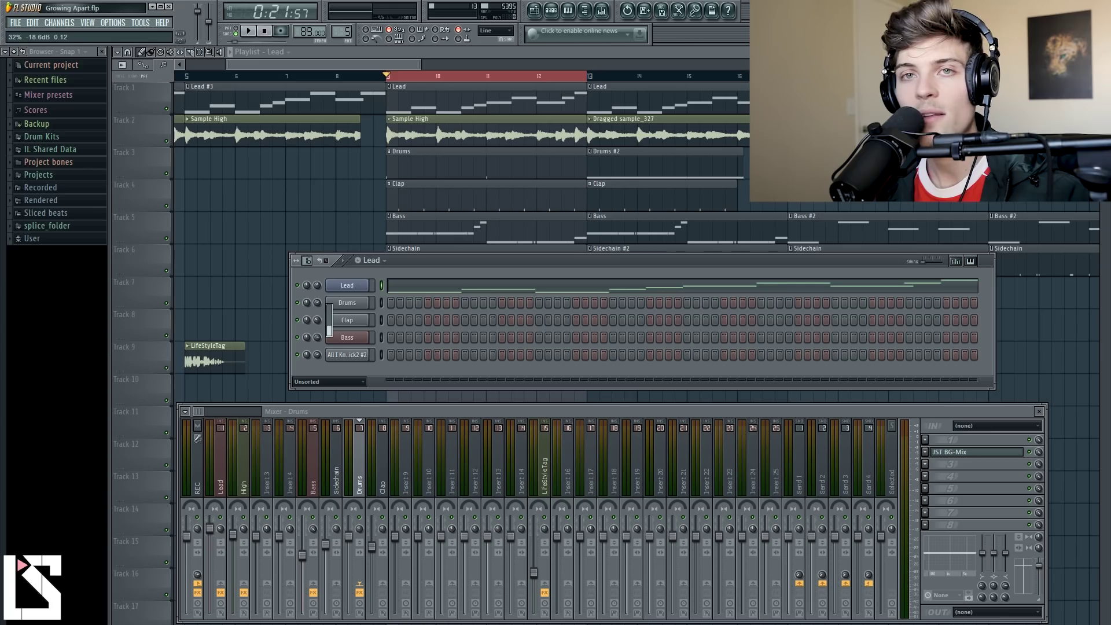
pyautogui.click(358, 322)
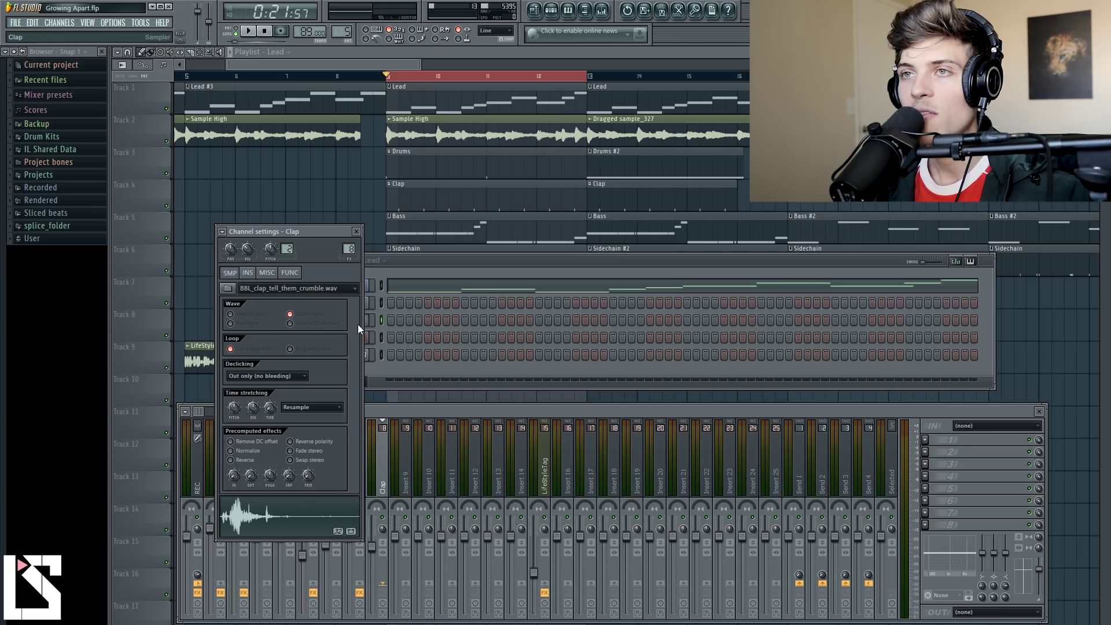
pyautogui.click(356, 232)
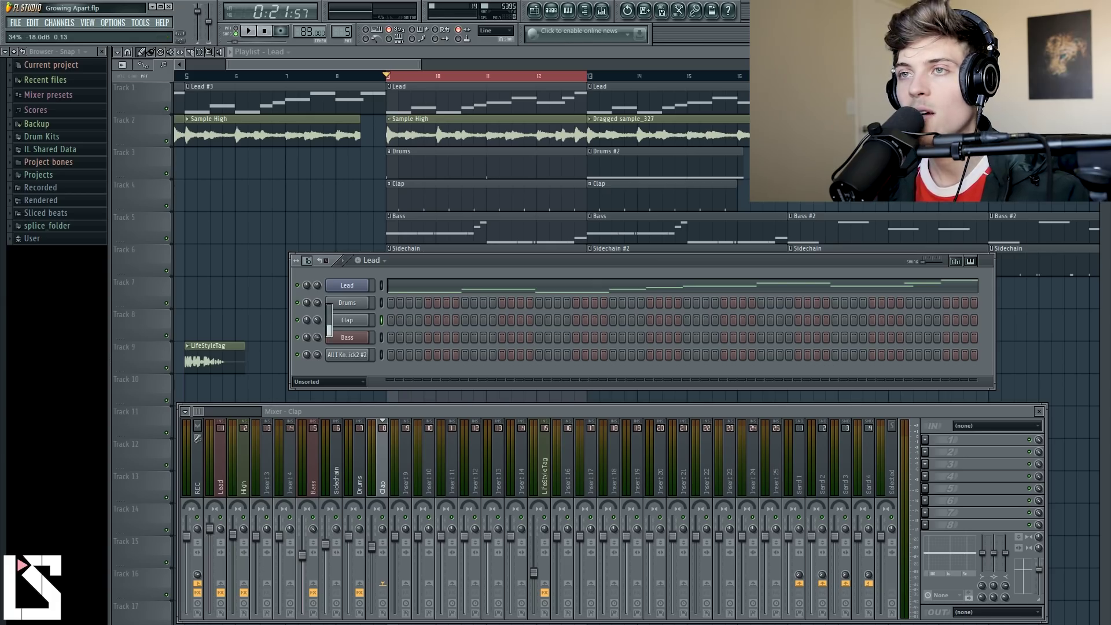
# Set the Clap channel's volume to about 38% in the channel rack and select the Clap mixer track
pyautogui.click(377, 480)
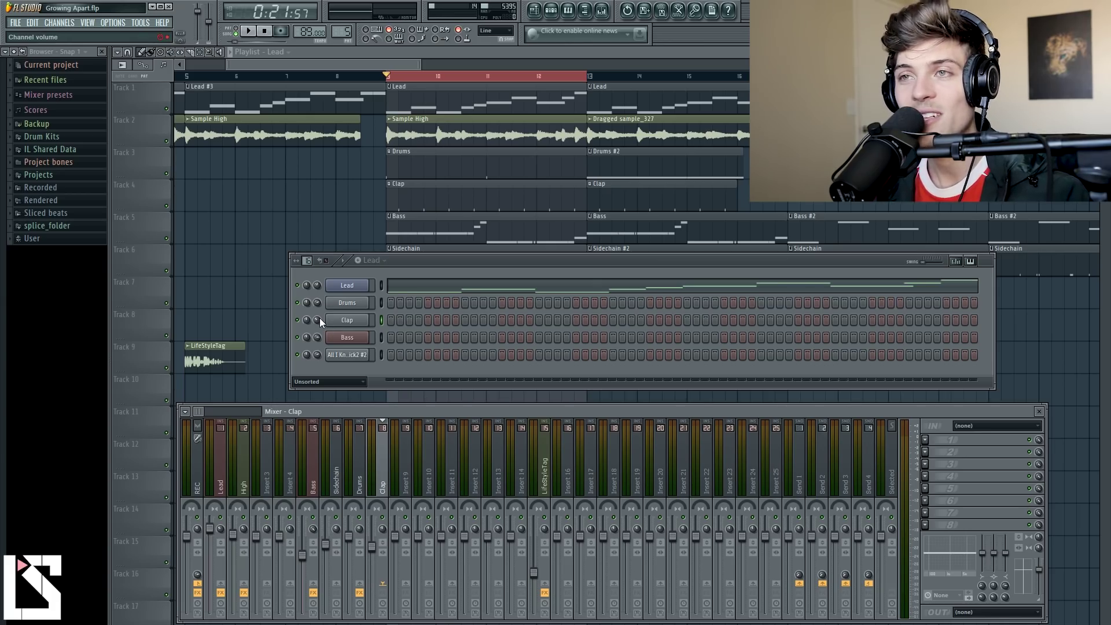
pyautogui.moveTo(319, 318); pyautogui.dragTo(320, 342)
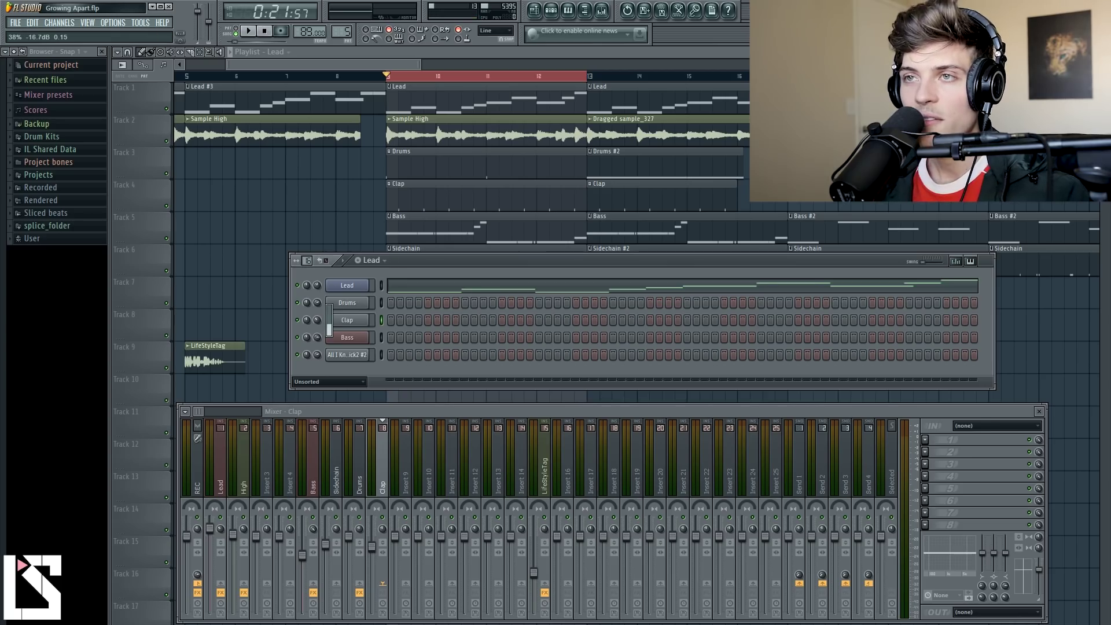
pyautogui.click(380, 483)
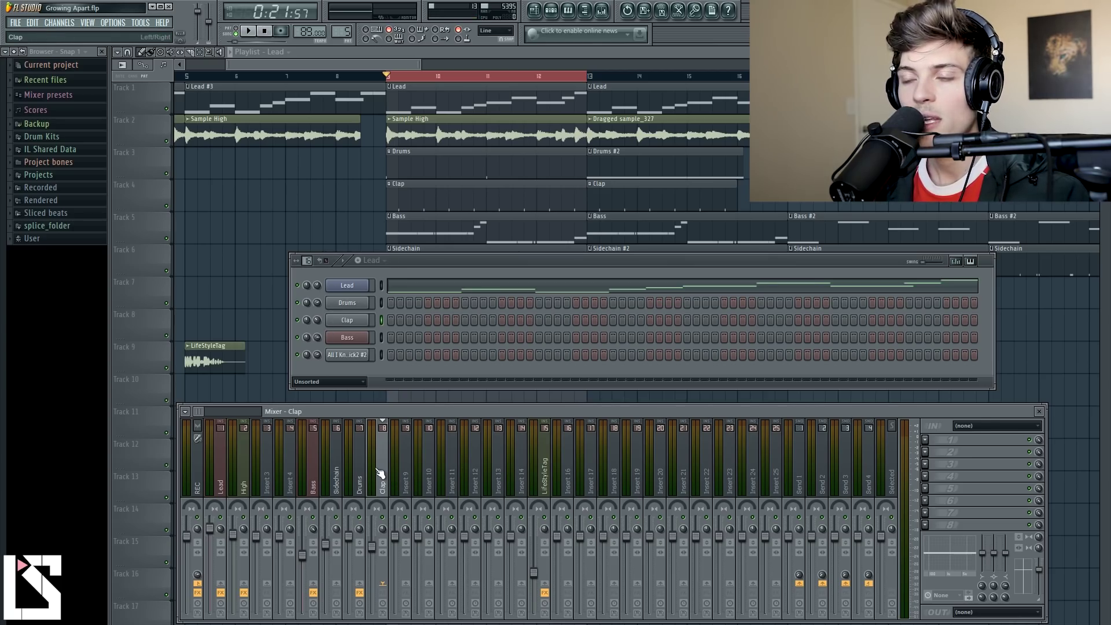
# Insert Fruity Parametric EQ 2 in the second effect slot of the Clap mixer track and move its window aside
pyautogui.click(926, 452)
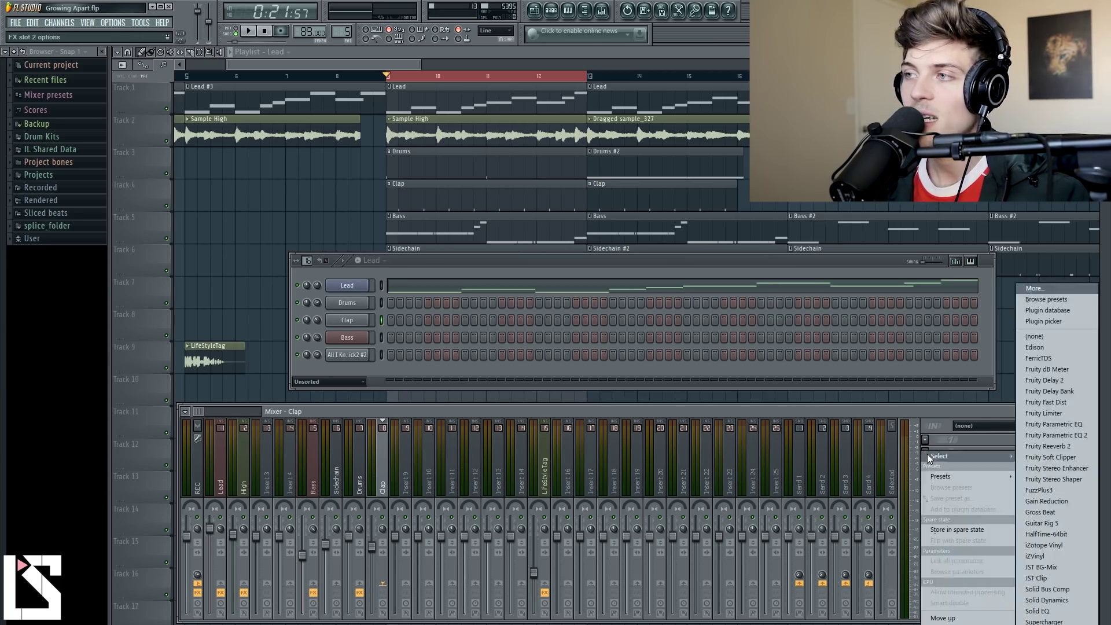
pyautogui.click(1077, 438)
pyautogui.moveTo(348, 153); pyautogui.dragTo(746, 153)
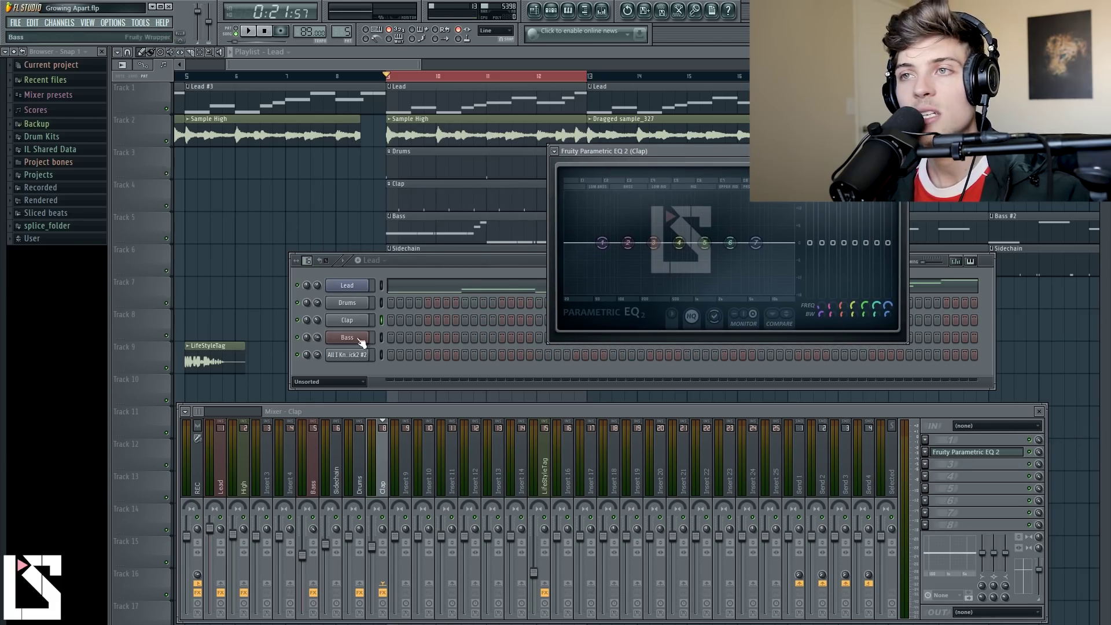
# Adjust the Clap channel's volume in the channel rack and lower the Clap fader in the mixer
pyautogui.click(312, 322)
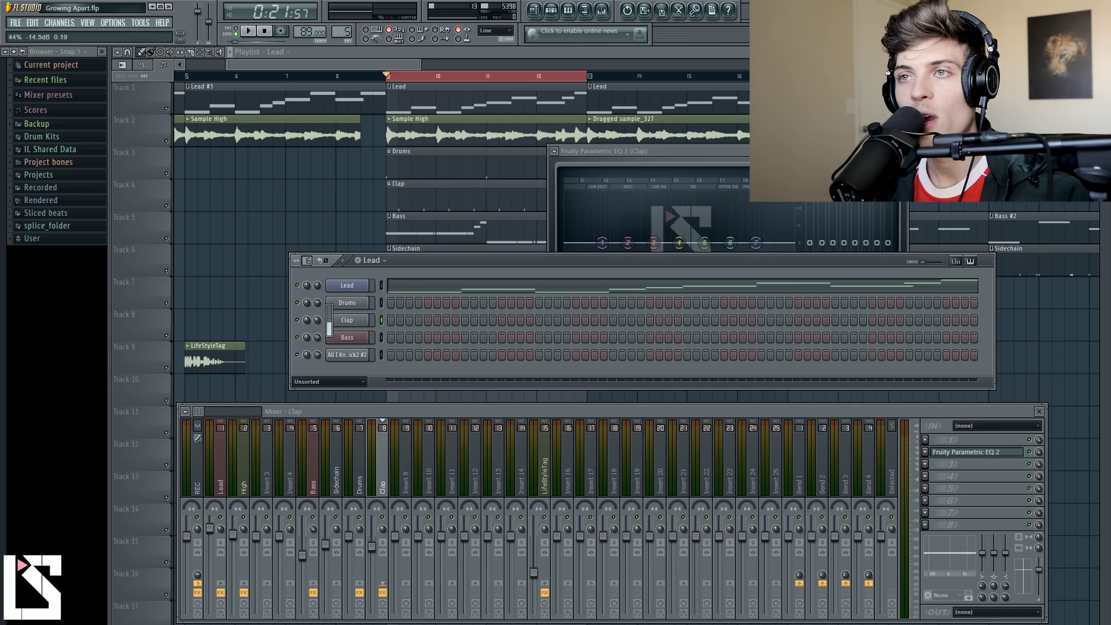
pyautogui.click(648, 153)
pyautogui.moveTo(371, 546); pyautogui.dragTo(373, 544)
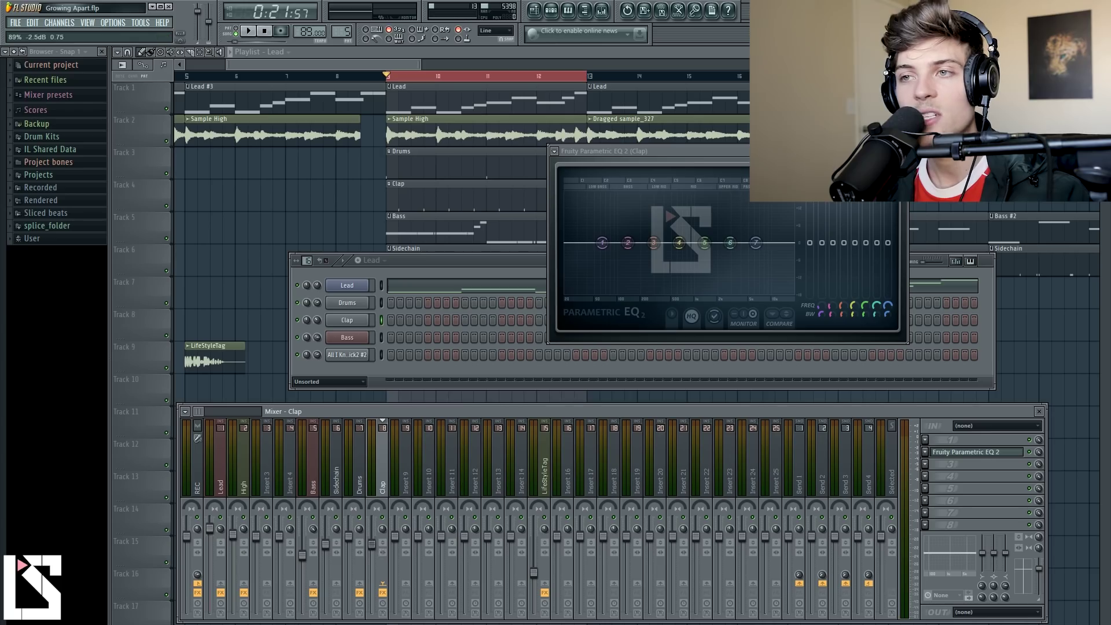
pyautogui.click(331, 326)
pyautogui.click(665, 153)
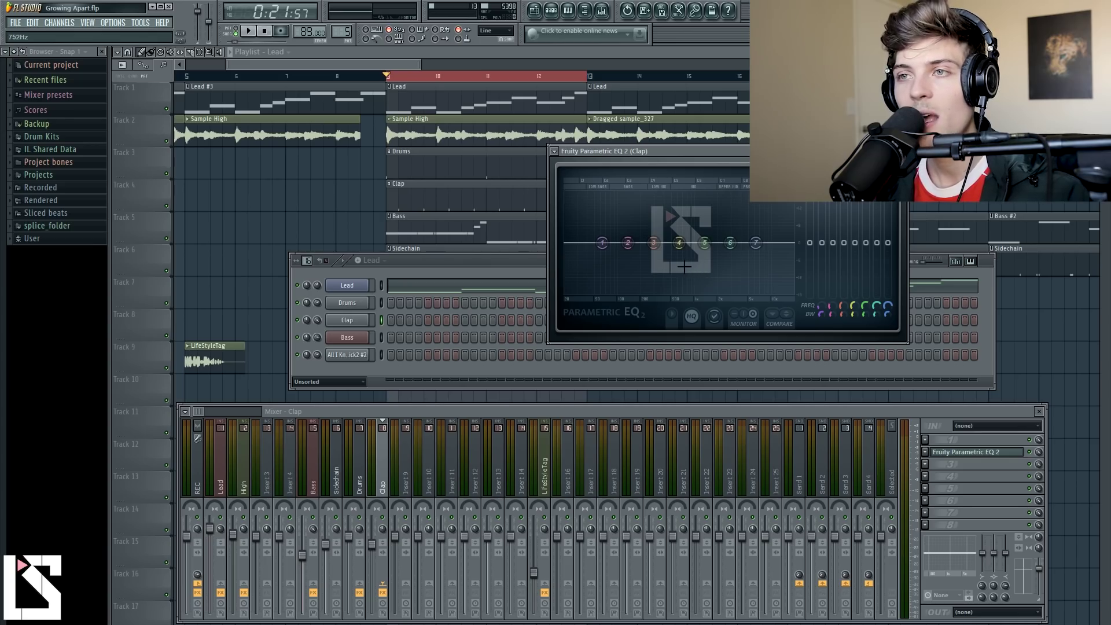
pyautogui.moveTo(372, 547); pyautogui.dragTo(373, 559)
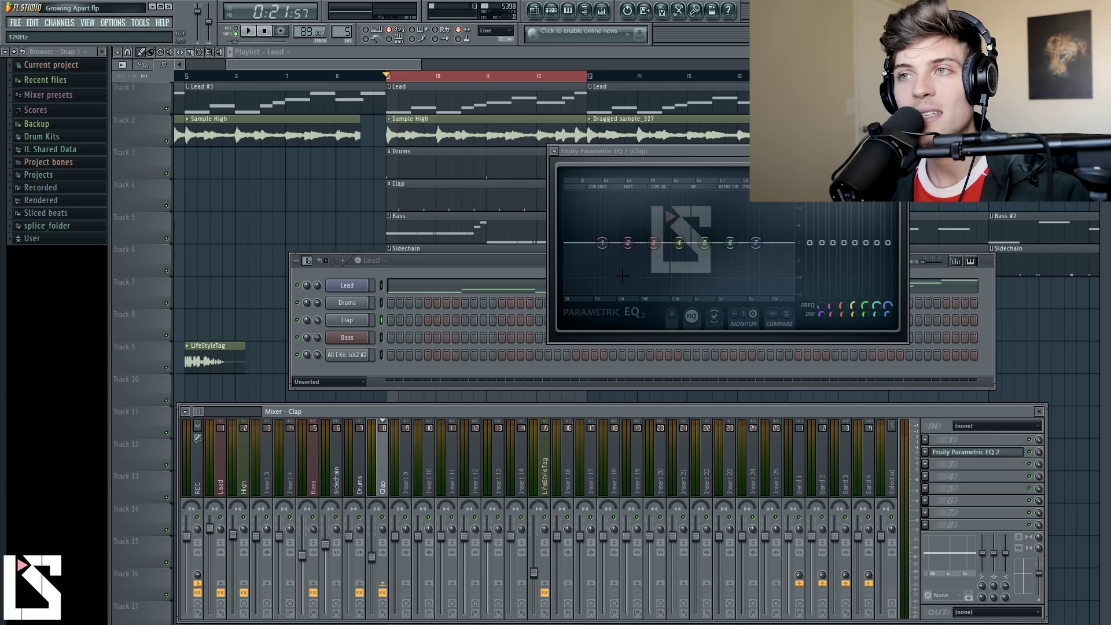
pyautogui.moveTo(317, 320); pyautogui.dragTo(317, 326)
# Solo the Drums channel and add the CLA-76 Stereo compressor to its mixer track
pyautogui.rightClick(304, 308)
pyautogui.press('Escape')
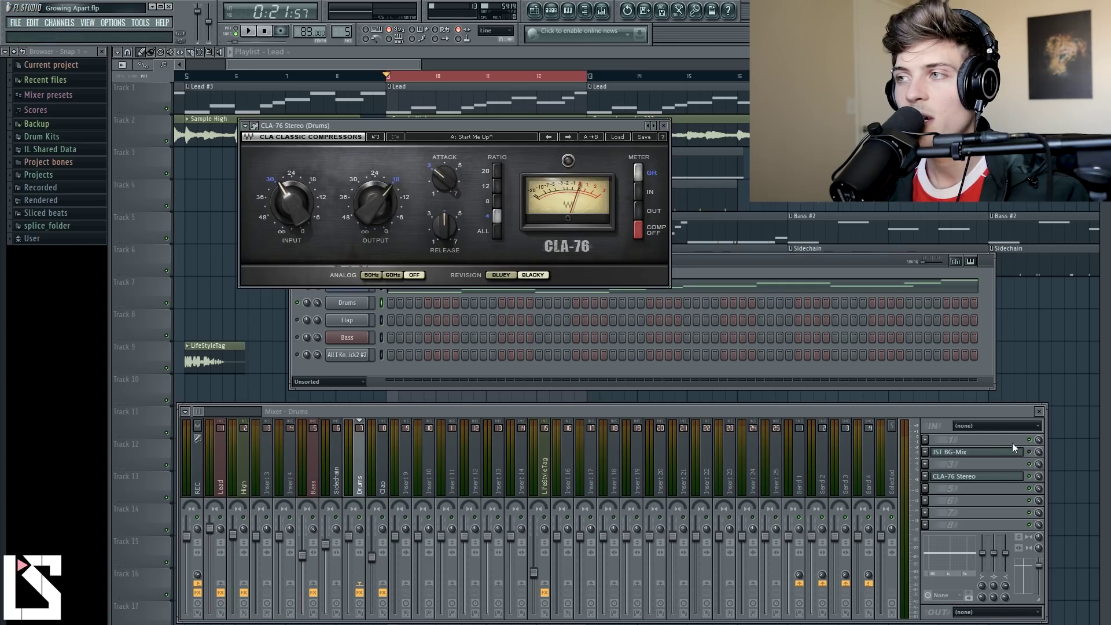
# Insert Fruity Parametric EQ 2 in the Drums track's third effect slot and boost bands 1, 3 and 7
pyautogui.click(925, 465)
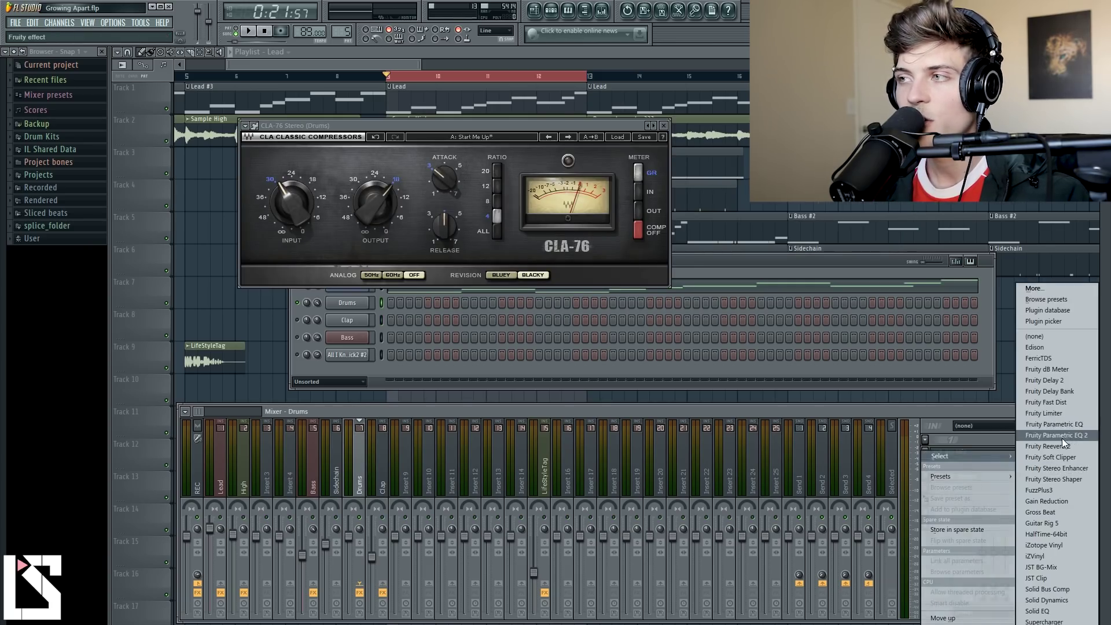
pyautogui.click(1062, 439)
pyautogui.moveTo(386, 276); pyautogui.dragTo(386, 260)
pyautogui.moveTo(232, 275); pyautogui.dragTo(292, 248)
pyautogui.moveTo(440, 275); pyautogui.dragTo(440, 264)
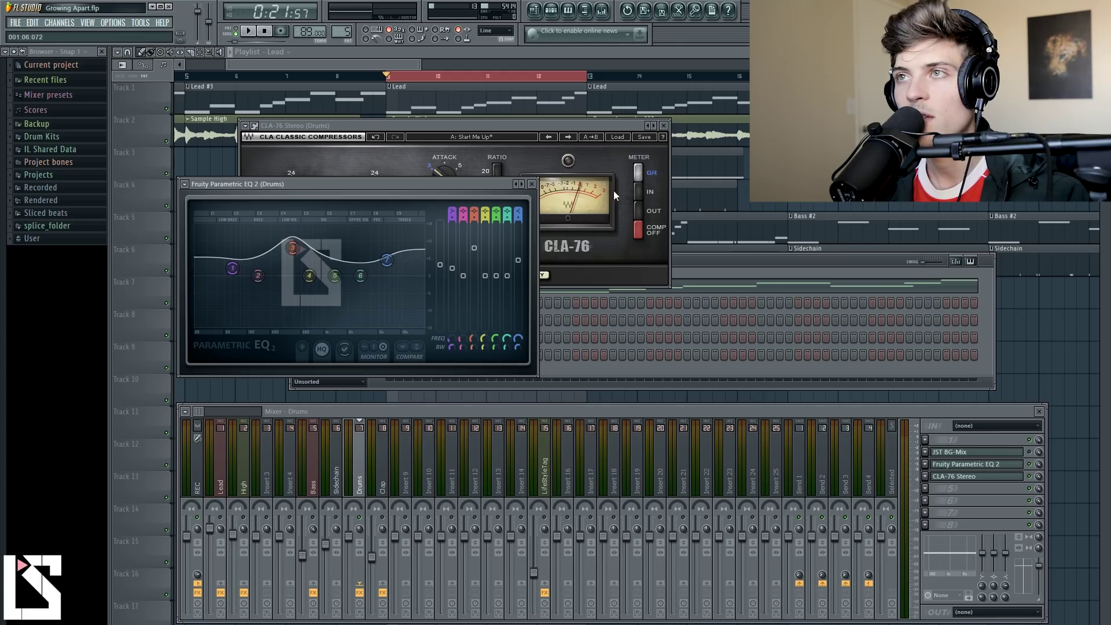
# Play the soloed drums through the CLA-76 compressor and clear its clip light
pyautogui.click(580, 130)
pyautogui.press('space')
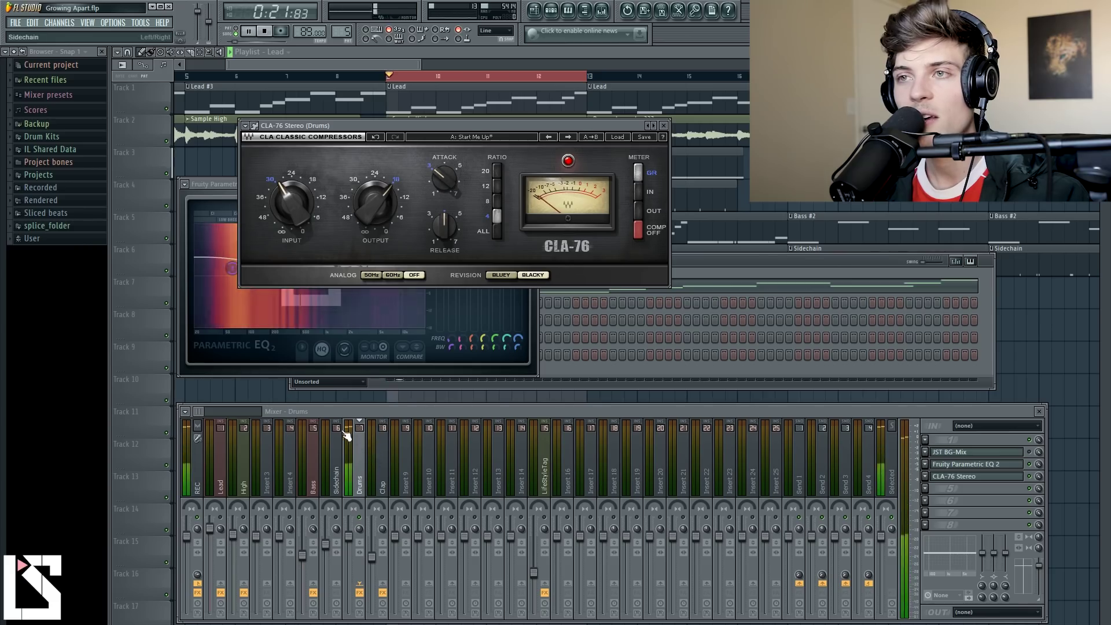
pyautogui.press('space')
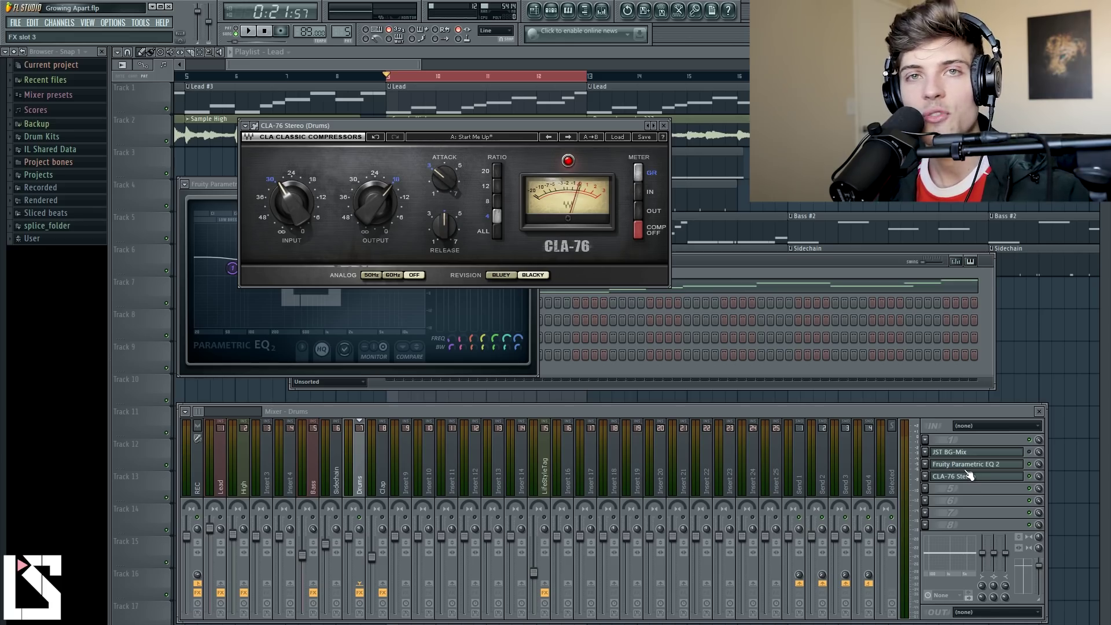
pyautogui.click(568, 161)
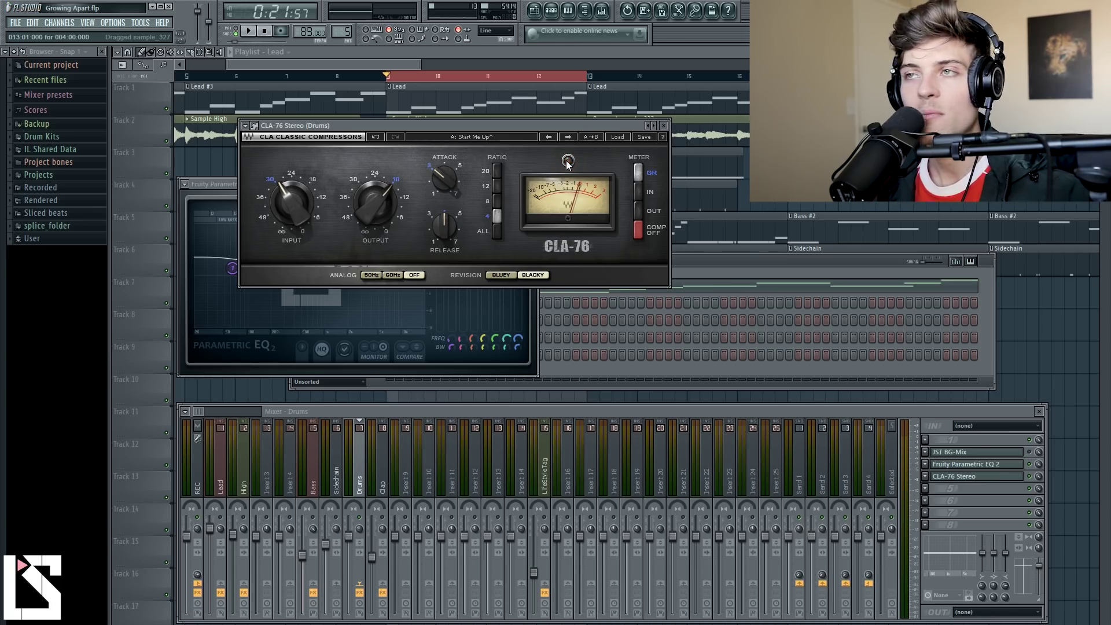
pyautogui.click(926, 489)
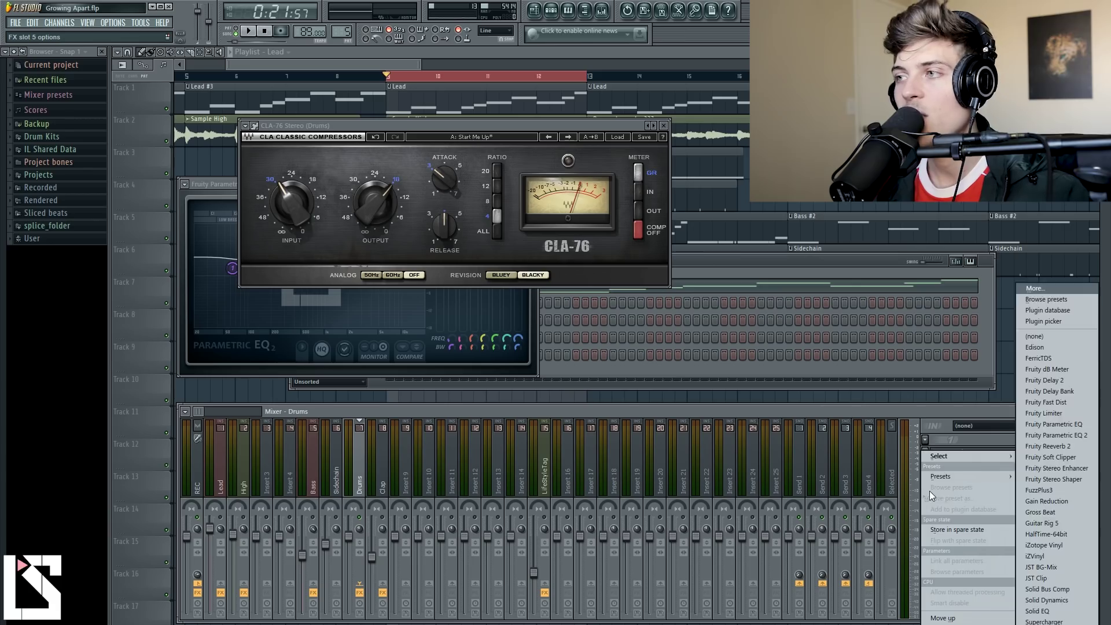
pyautogui.moveTo(954, 457)
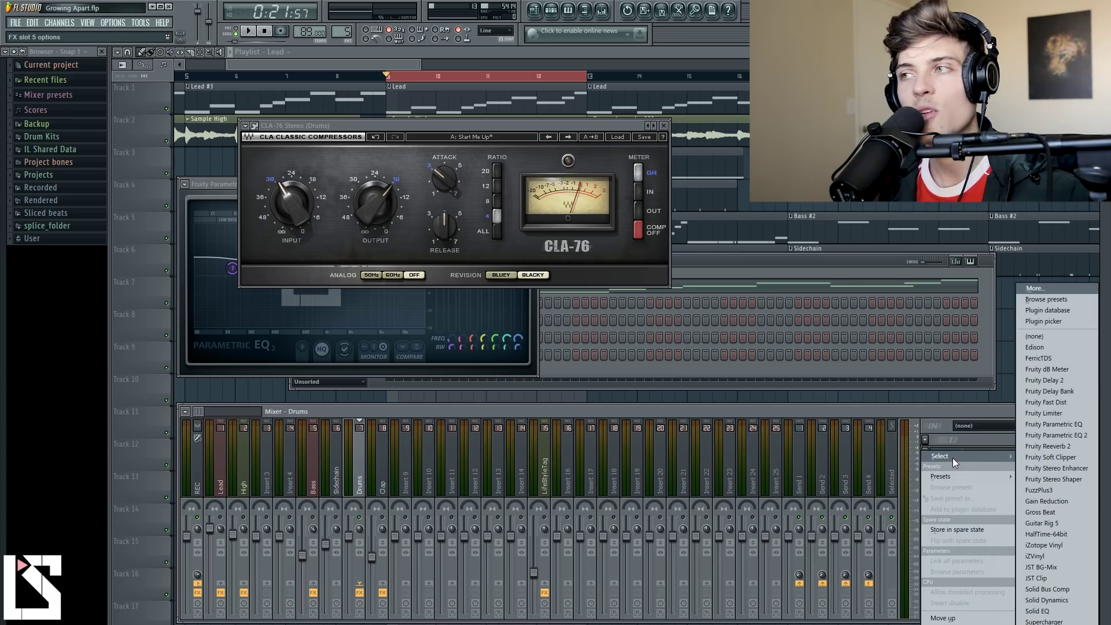
pyautogui.click(941, 418)
# Remove CLA-76 Stereo, Fruity Parametric EQ 2 and JST BG-Mix from the Drums mixer track's effect slots
pyautogui.click(925, 477)
pyautogui.moveTo(945, 454)
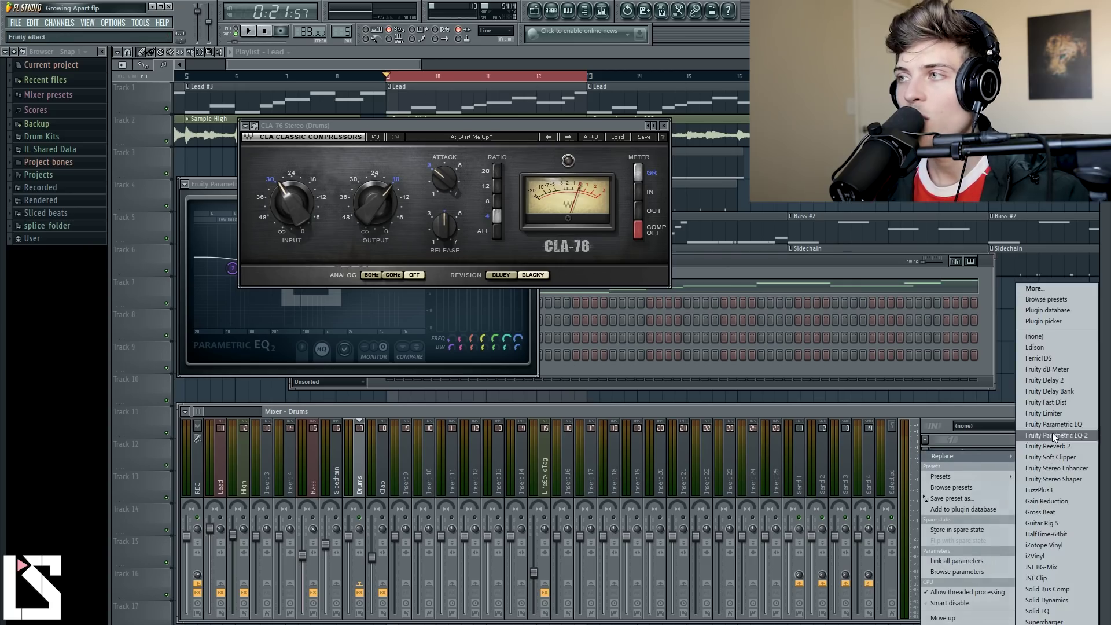
pyautogui.click(1034, 335)
pyautogui.click(926, 464)
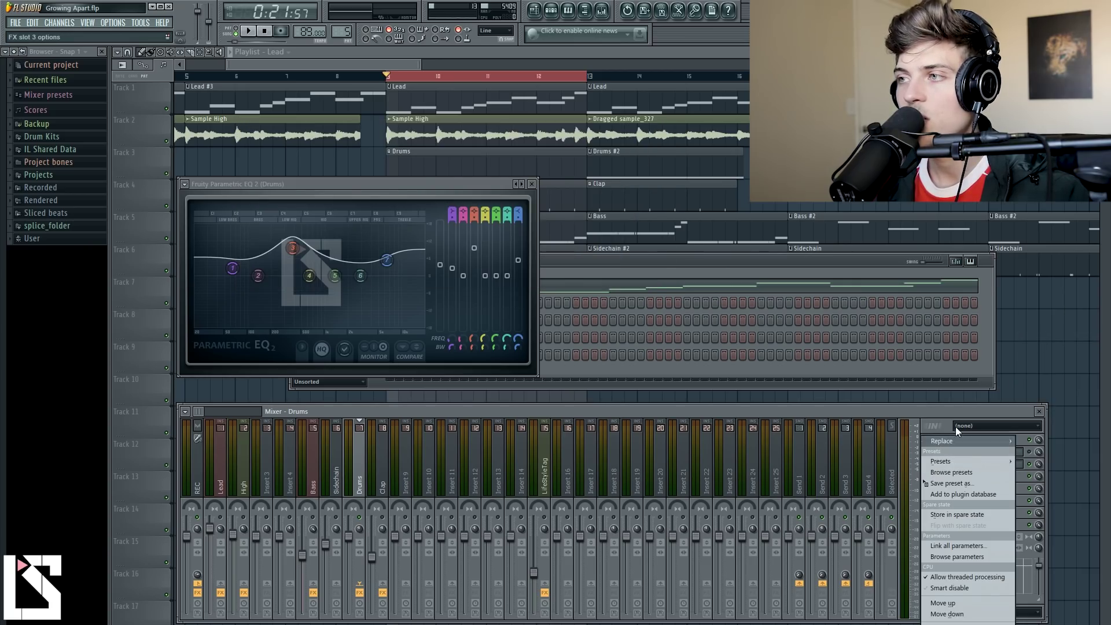
pyautogui.moveTo(957, 440)
pyautogui.click(1035, 336)
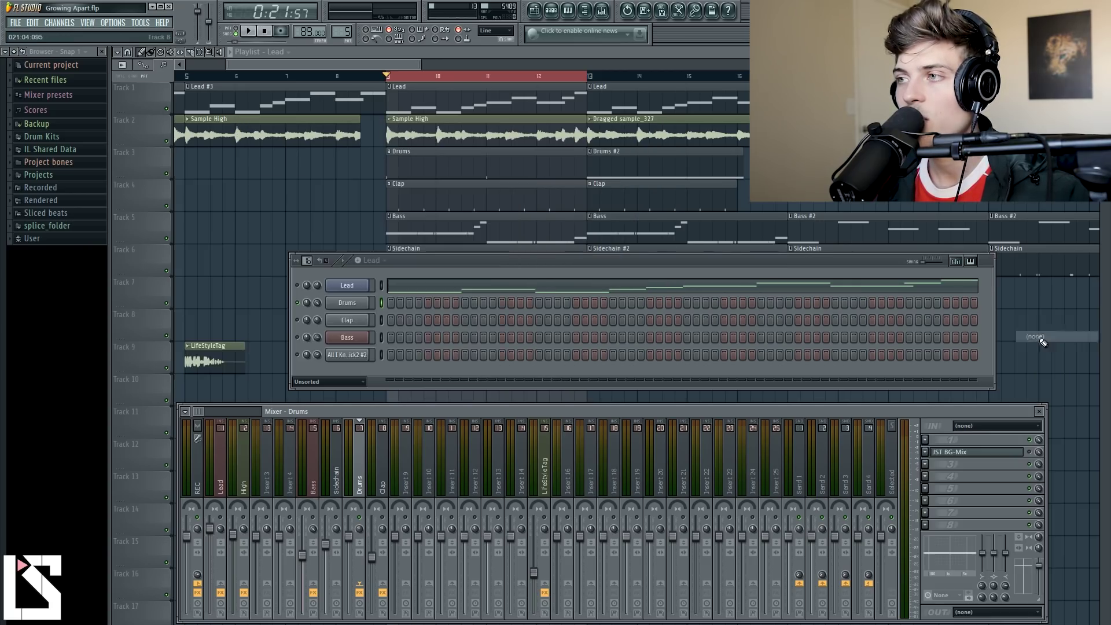
pyautogui.click(926, 451)
pyautogui.moveTo(929, 450)
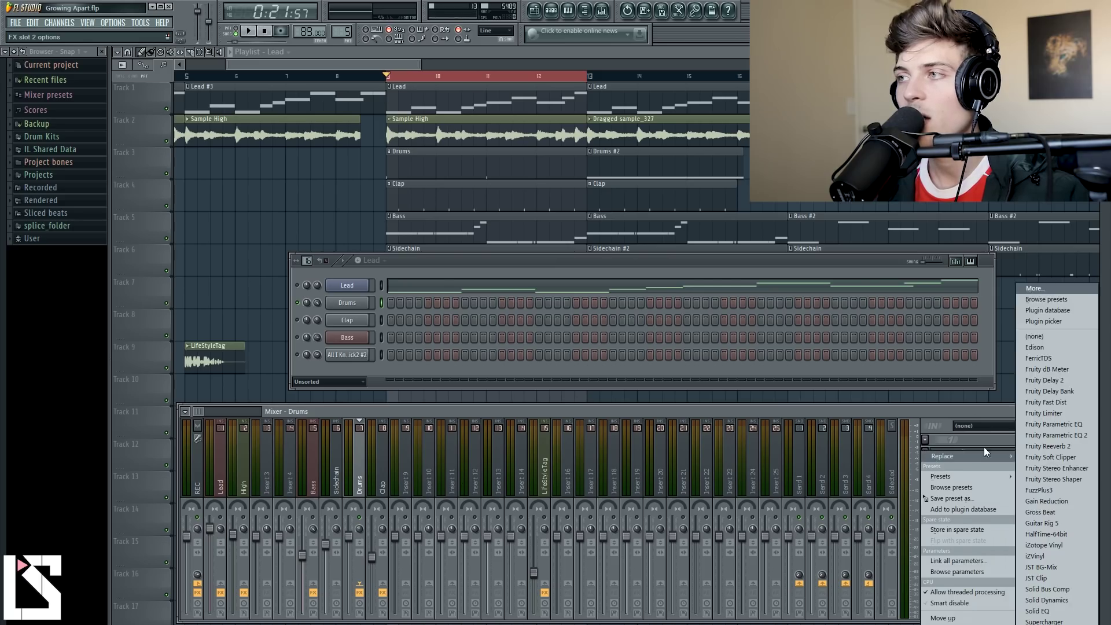
pyautogui.click(1028, 335)
# Play the soloed drums without effects and check their level on the mixer's peak meter
pyautogui.press('space')
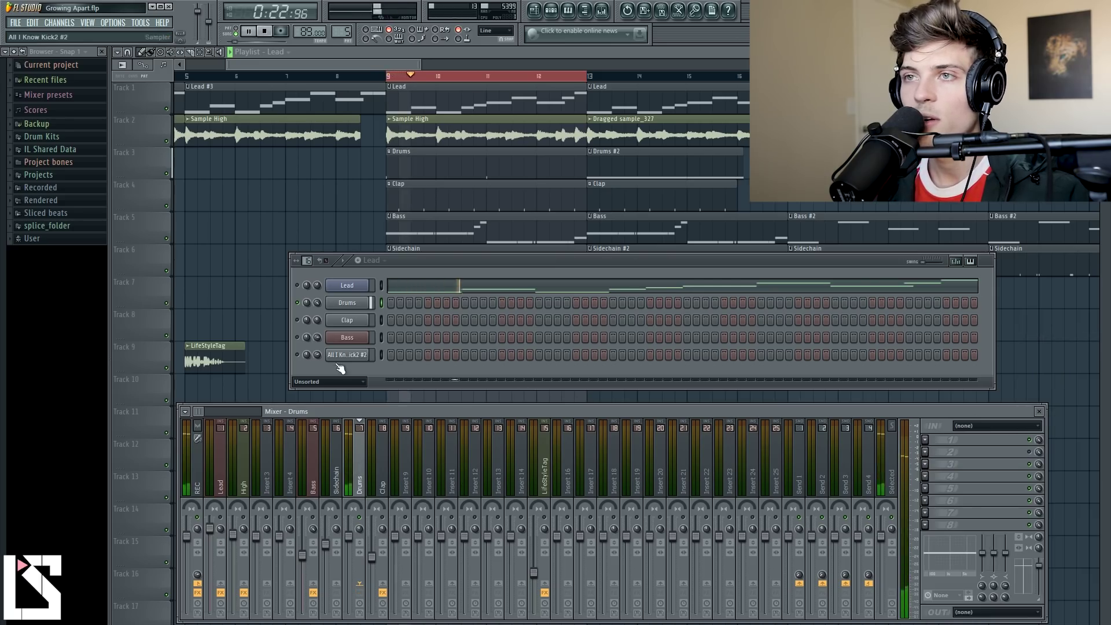
pyautogui.press('space')
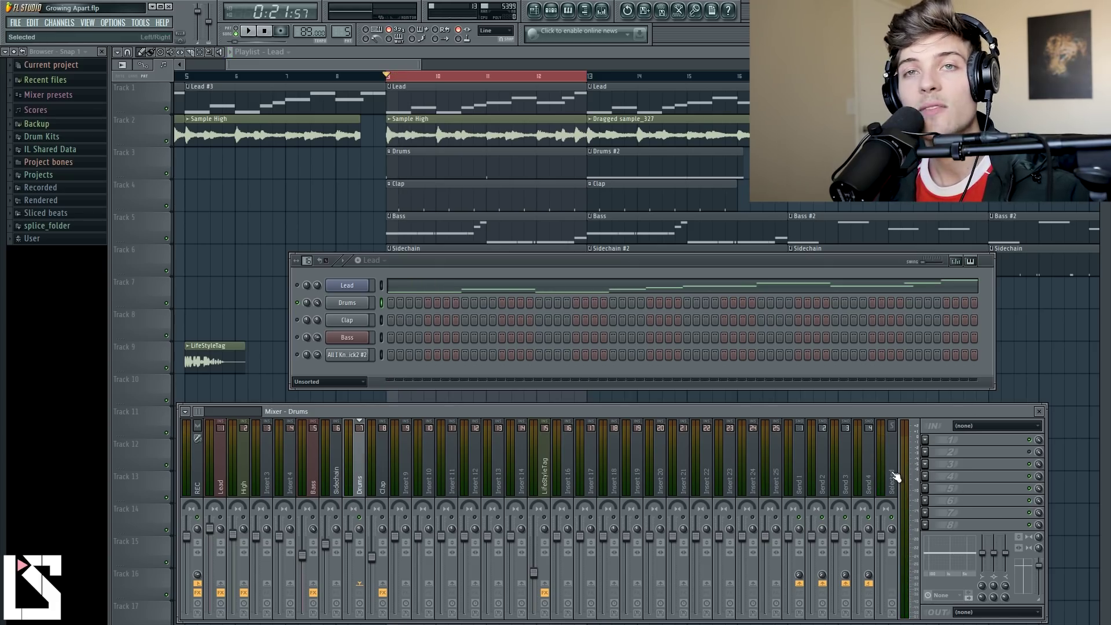
pyautogui.press('space')
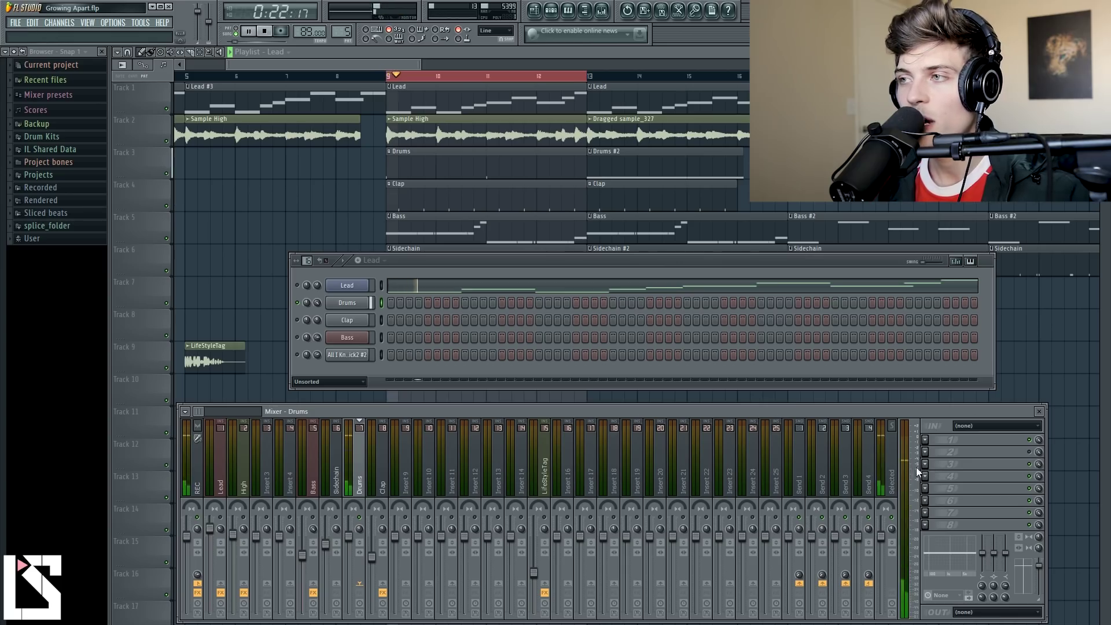
pyautogui.press('space')
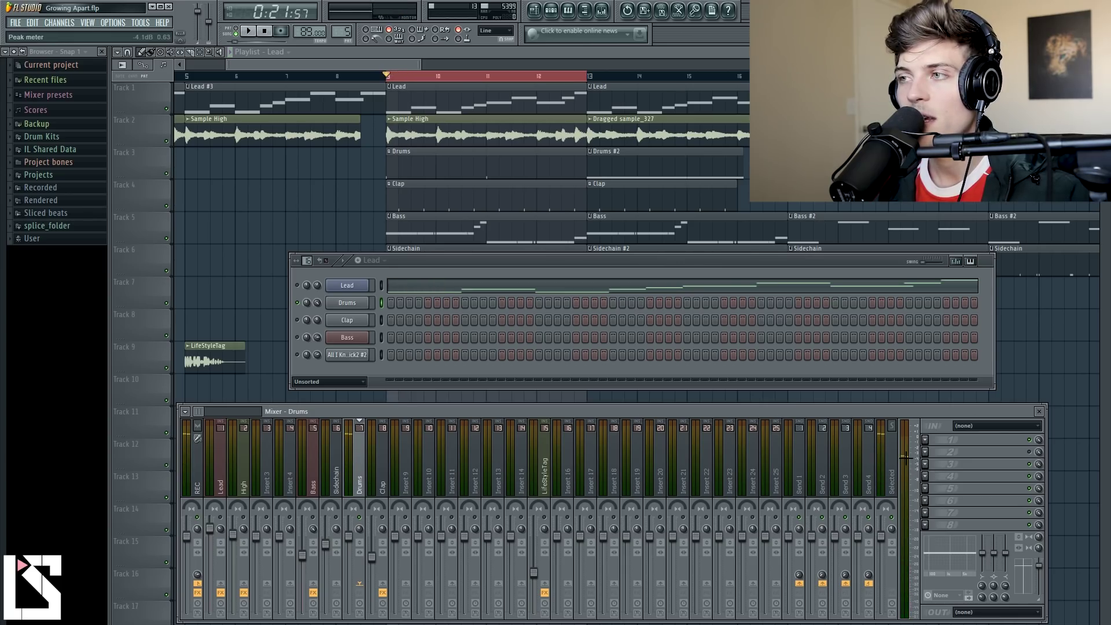
pyautogui.press('space')
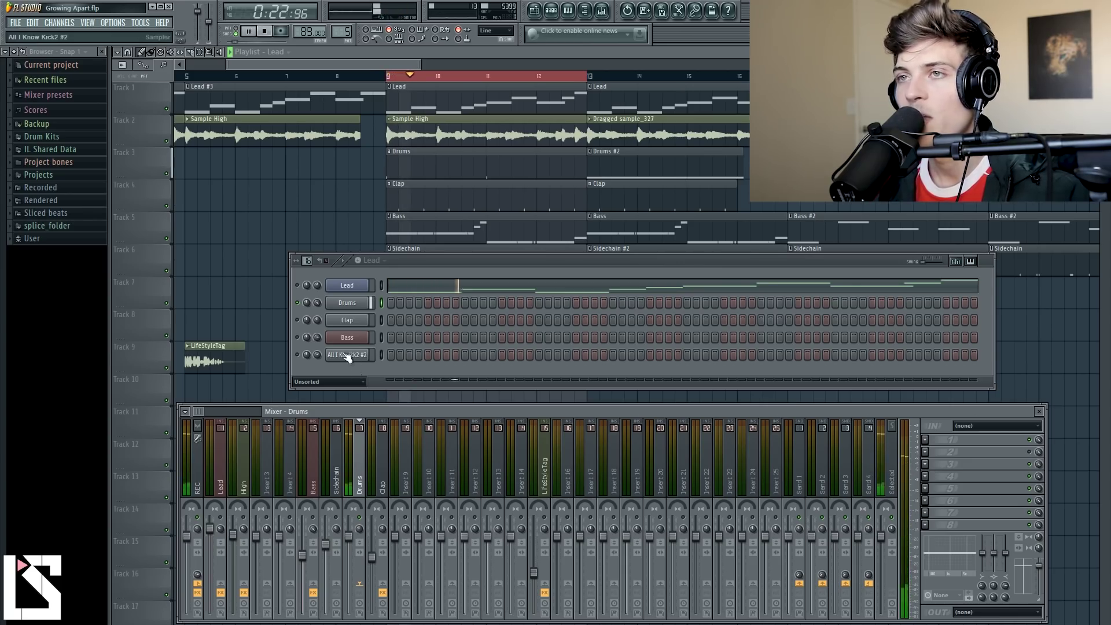
pyautogui.press('space')
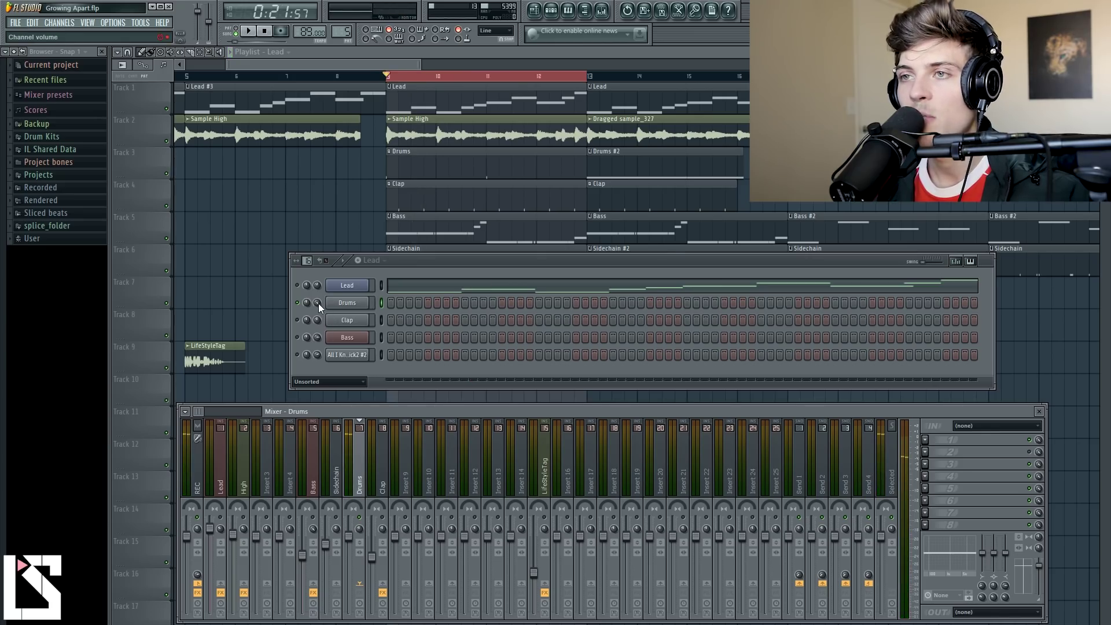
# Set the Drums channel's volume to about 77% in the channel rack and play the drum loop
pyautogui.moveTo(318, 298); pyautogui.dragTo(318, 287)
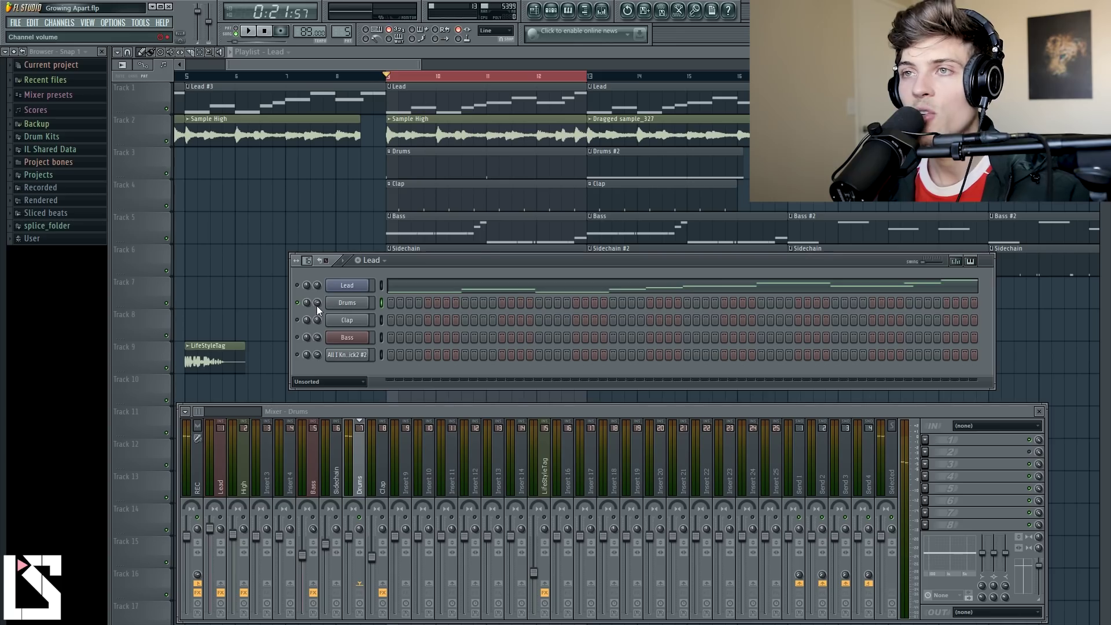
pyautogui.moveTo(318, 305); pyautogui.dragTo(317, 314)
pyautogui.press('space')
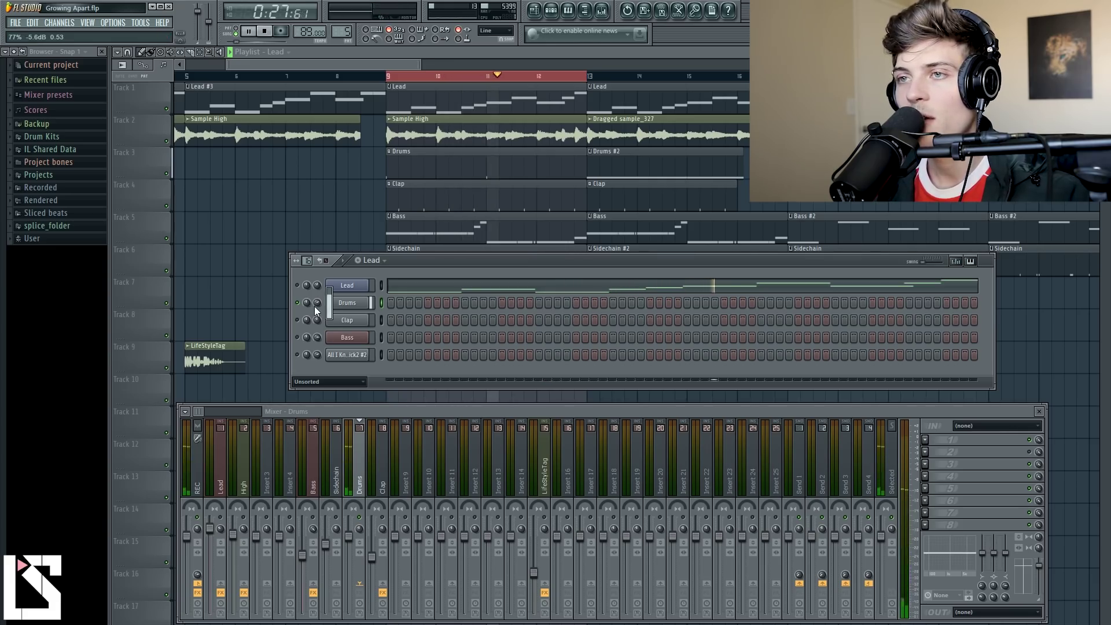
# Replay the soloed drums at the new channel volume and check their level on the mixer's peak meter
pyautogui.press('space')
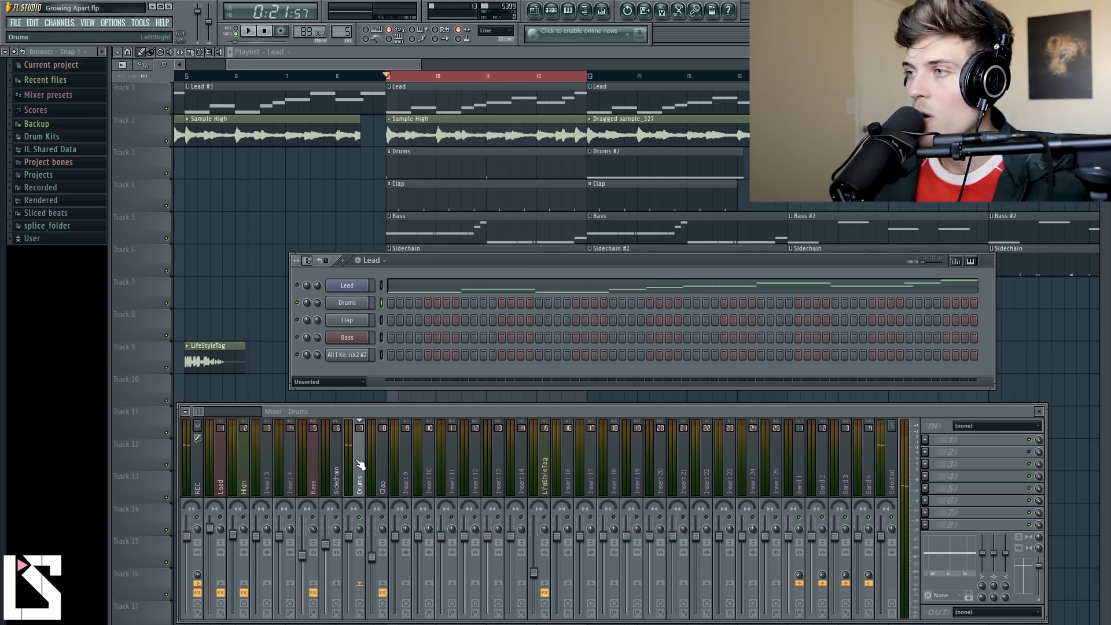
pyautogui.press('space')
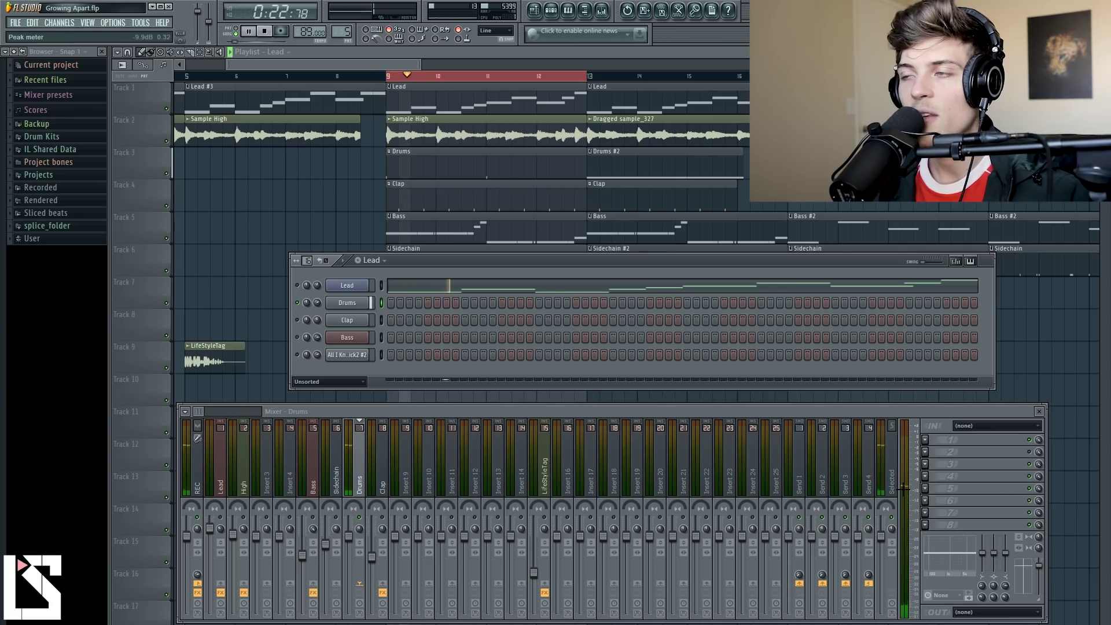
pyautogui.press('space')
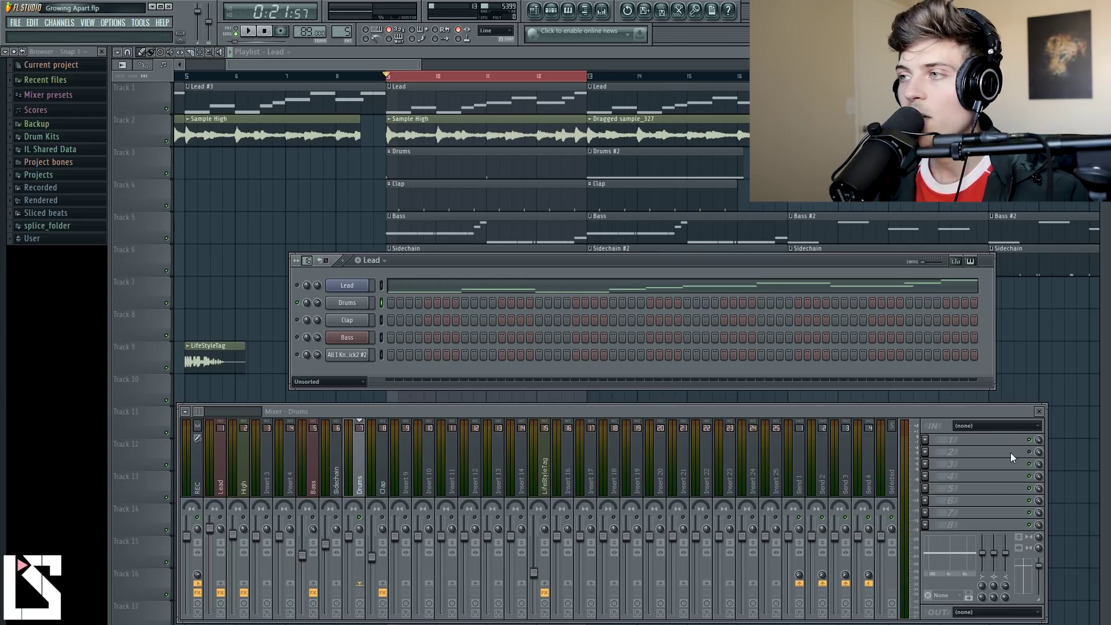
# Load Fruity Parametric EQ 2 into the first effect slot of the Drums mixer track and slightly boost bands 7 and 2
pyautogui.click(1030, 451)
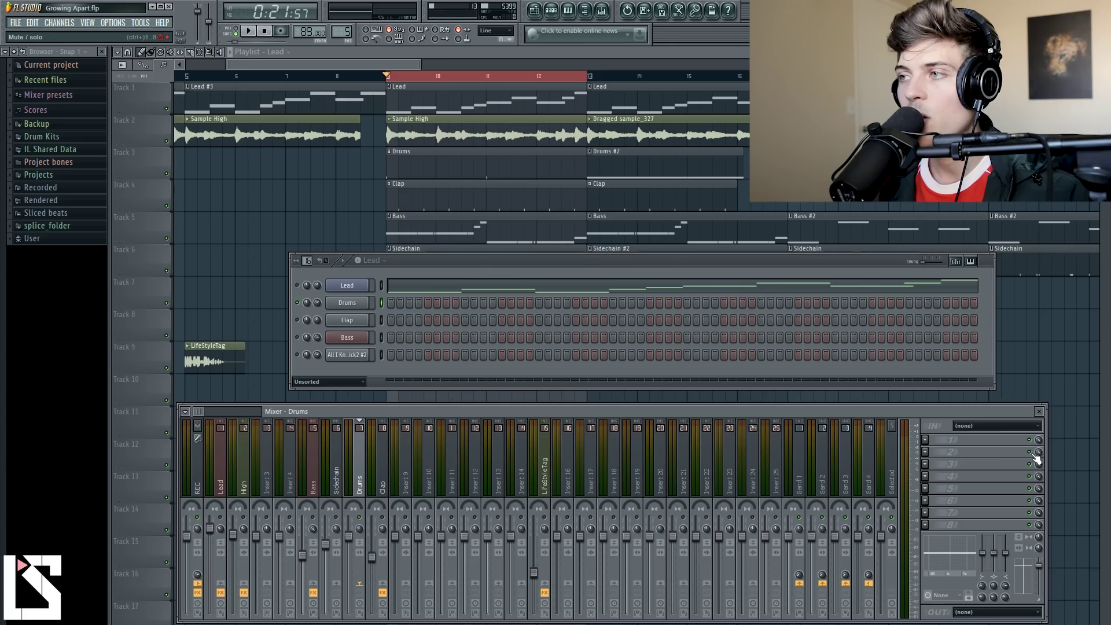
pyautogui.click(930, 441)
pyautogui.click(1076, 436)
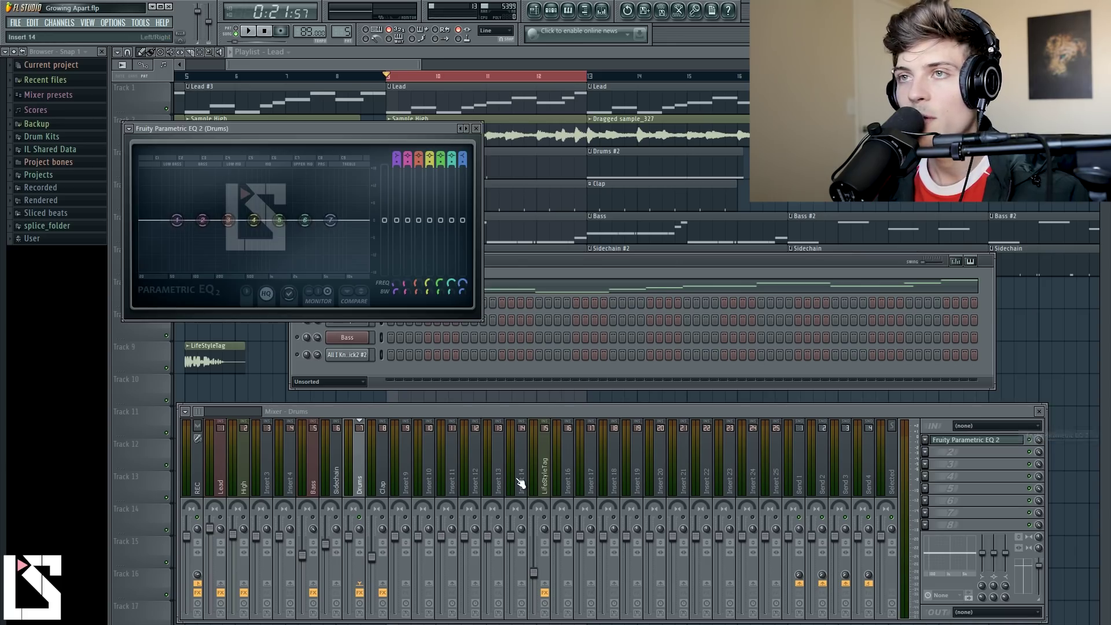
pyautogui.moveTo(331, 220)
pyautogui.mouseDown()
pyautogui.moveTo(328, 208)
pyautogui.moveTo(328, 218)
pyautogui.mouseUp()
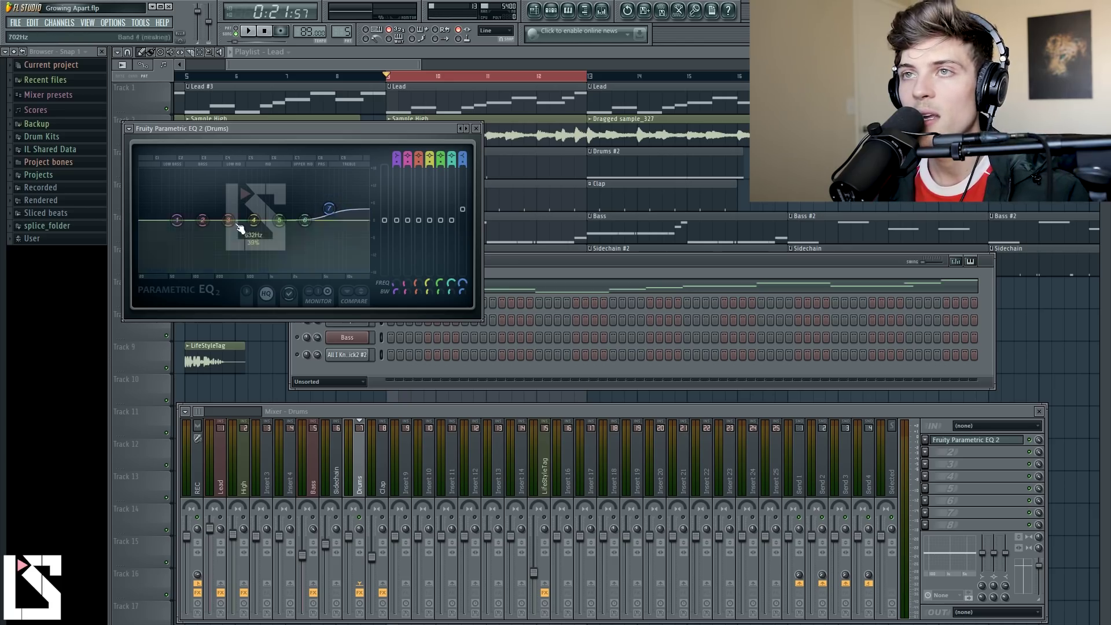
pyautogui.moveTo(202, 220); pyautogui.dragTo(220, 210)
# Play the soloed drums through the boosted EQ and check their level on the mixer's peak meter
pyautogui.press('space')
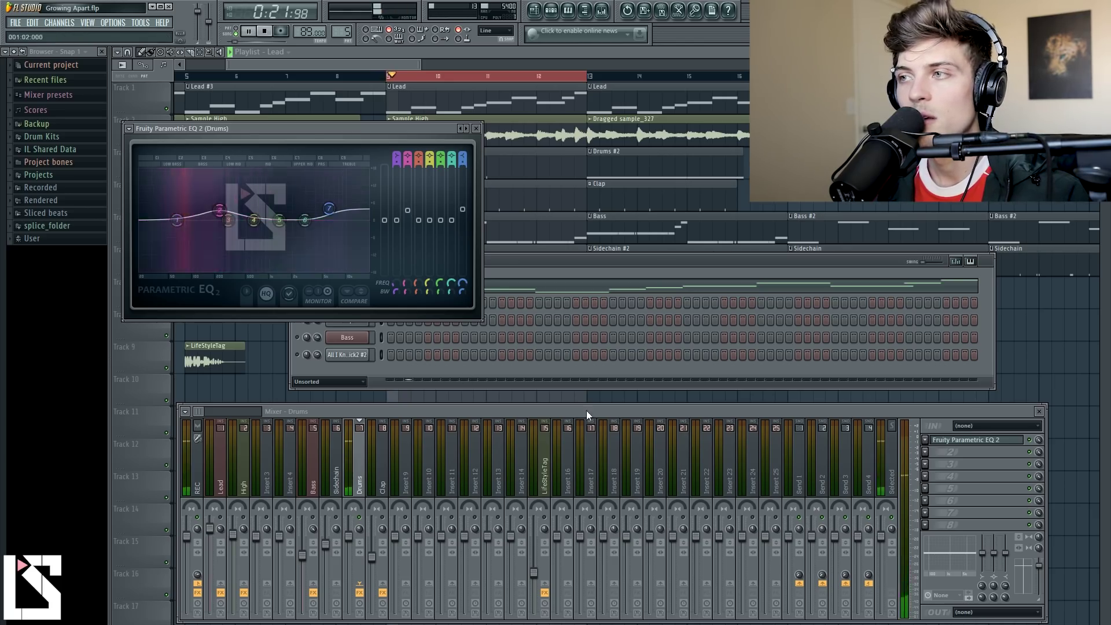
pyautogui.press('space')
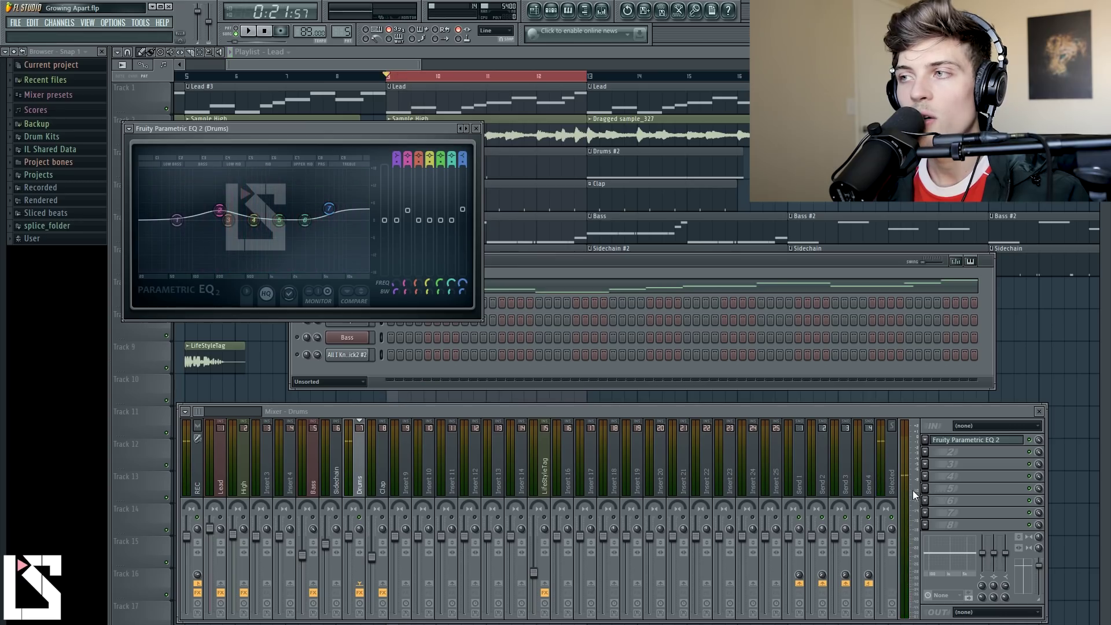
pyautogui.press('space')
pyautogui.press('space')
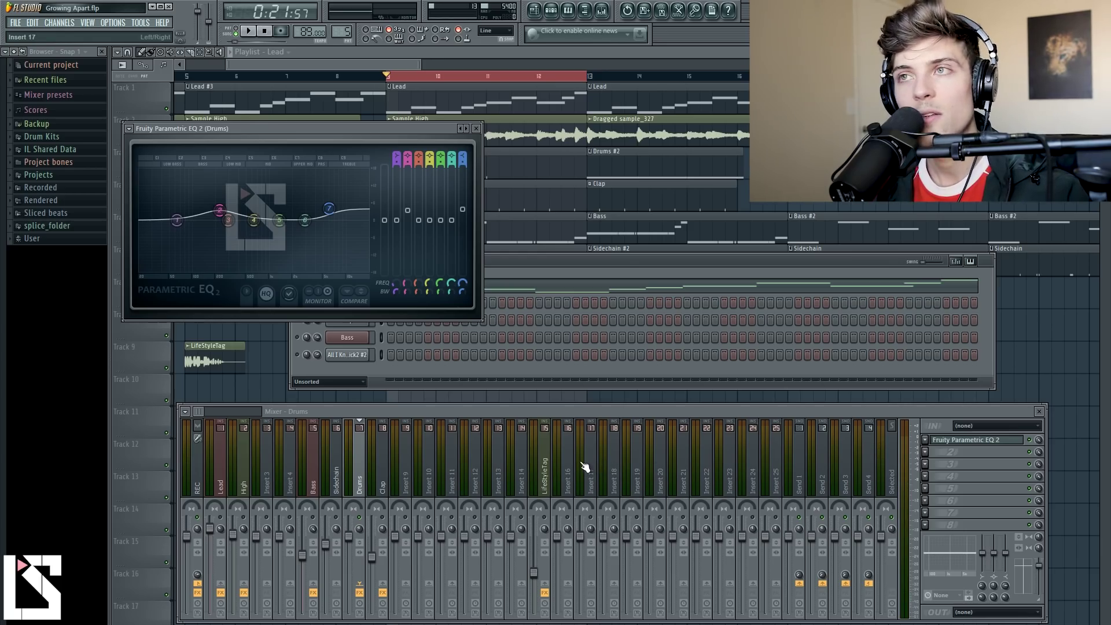
# Try a strong reduction of the Drums EQ's main level and reset the main level to 0.0 dB
pyautogui.moveTo(243, 127); pyautogui.dragTo(472, 152)
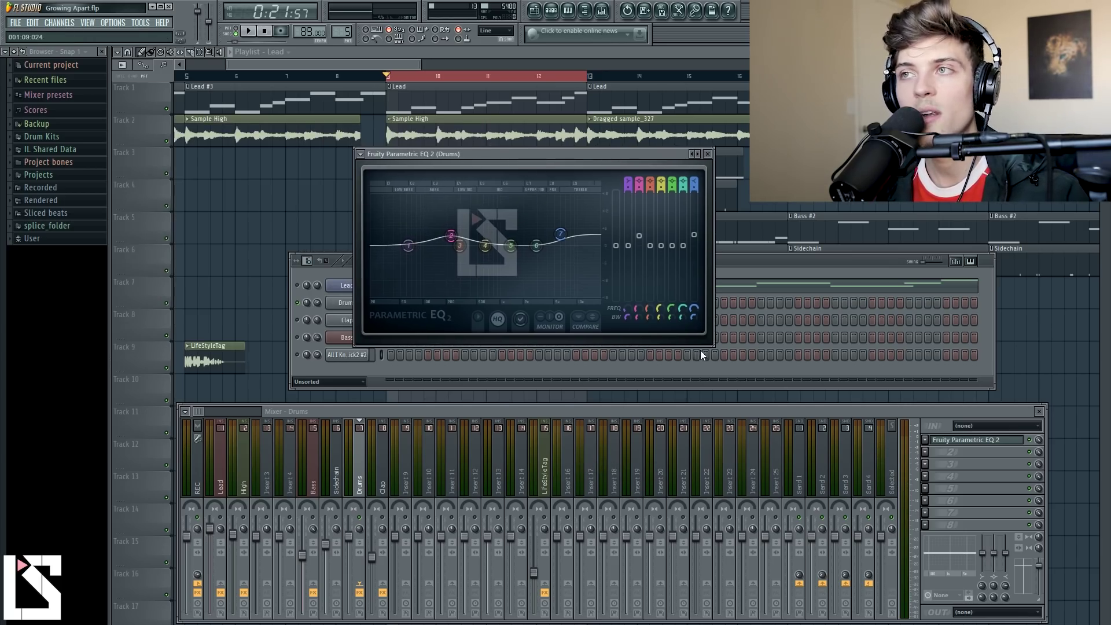
pyautogui.moveTo(560, 234); pyautogui.dragTo(560, 235)
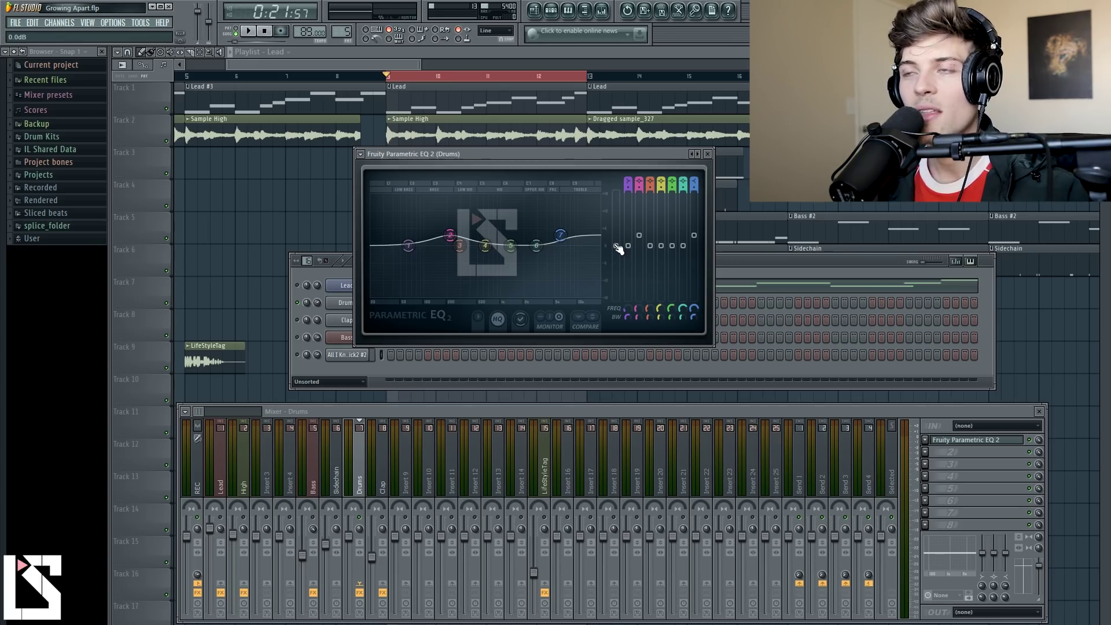
pyautogui.moveTo(617, 248)
pyautogui.mouseDown()
pyautogui.moveTo(617, 236)
pyautogui.moveTo(617, 265)
pyautogui.mouseUp()
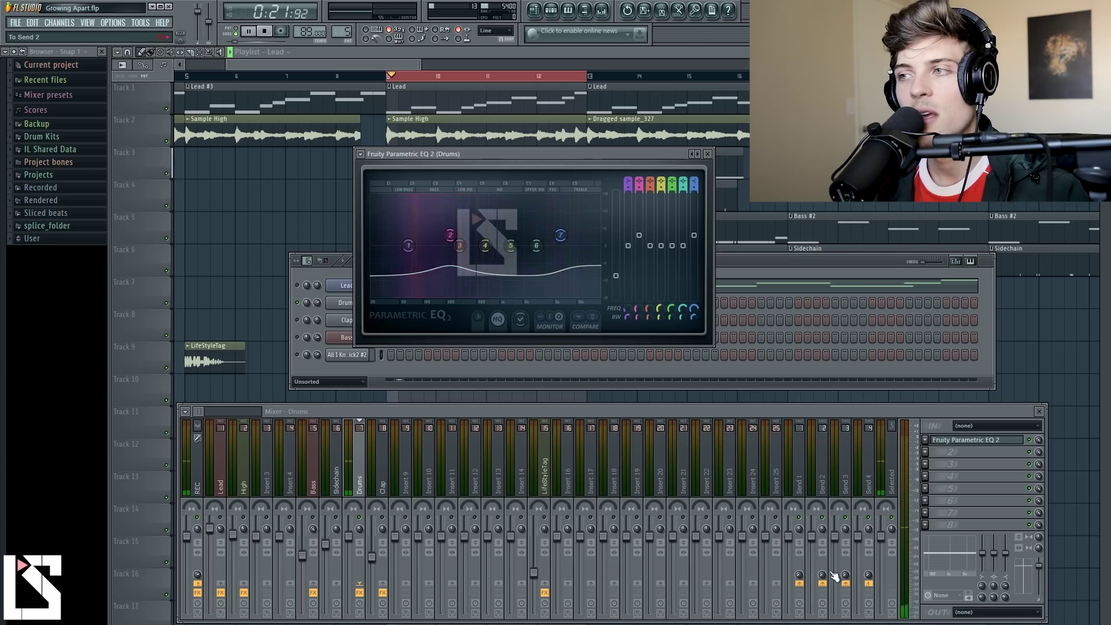
pyautogui.rightClick(618, 280)
pyautogui.click(624, 287)
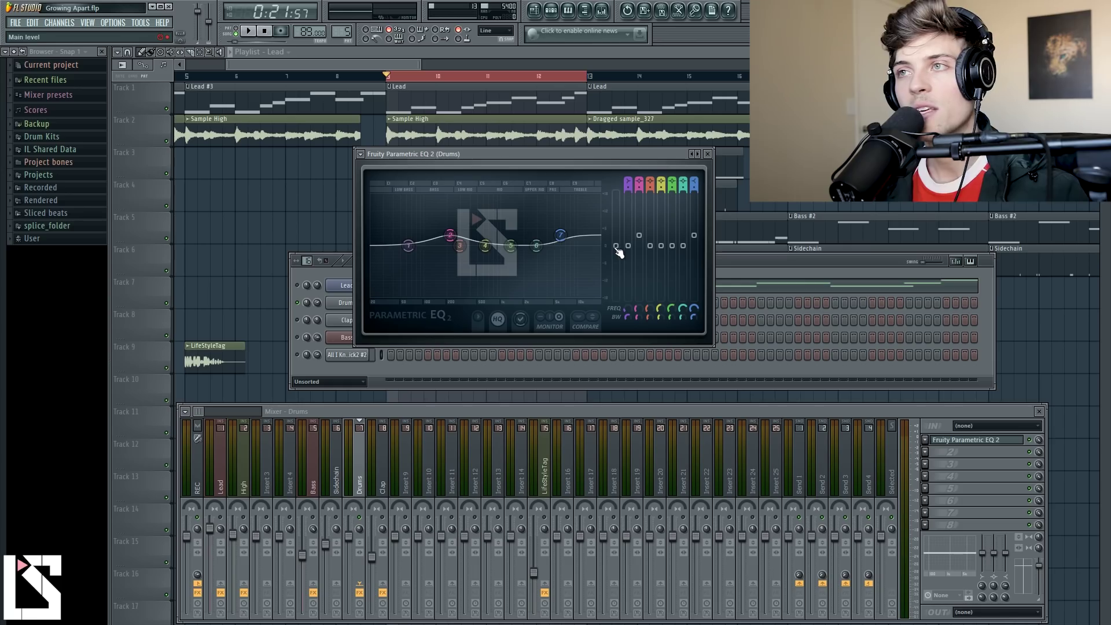
pyautogui.rightClick(617, 248)
pyautogui.click(554, 262)
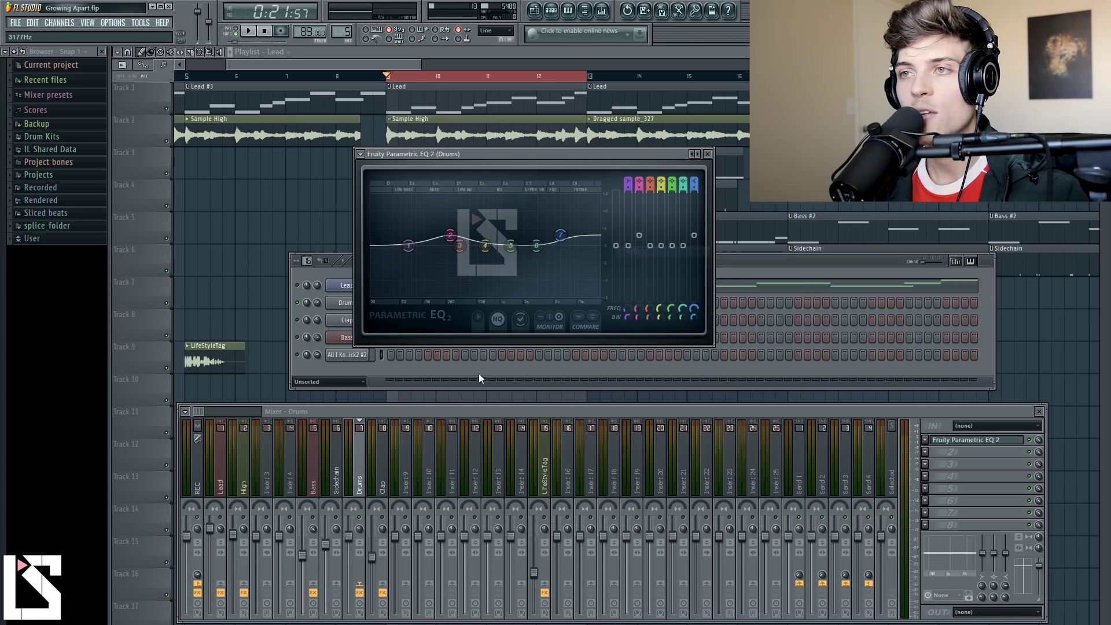
# Play the drums with Fruity Parametric EQ 2 enabled and bypassed to compare their peak levels
pyautogui.press('space')
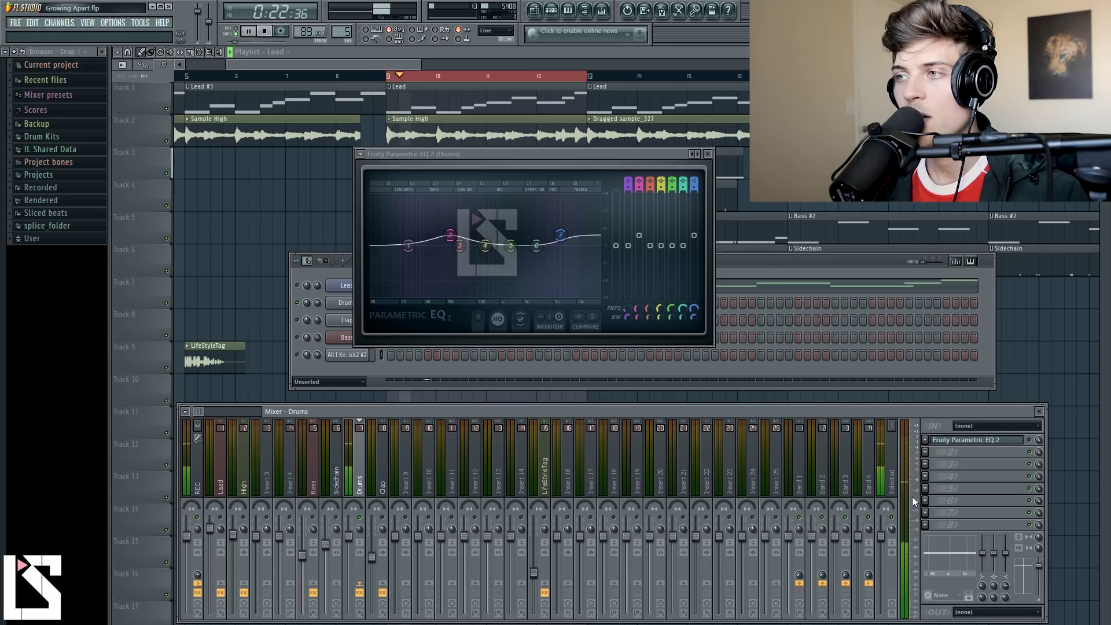
pyautogui.press('space')
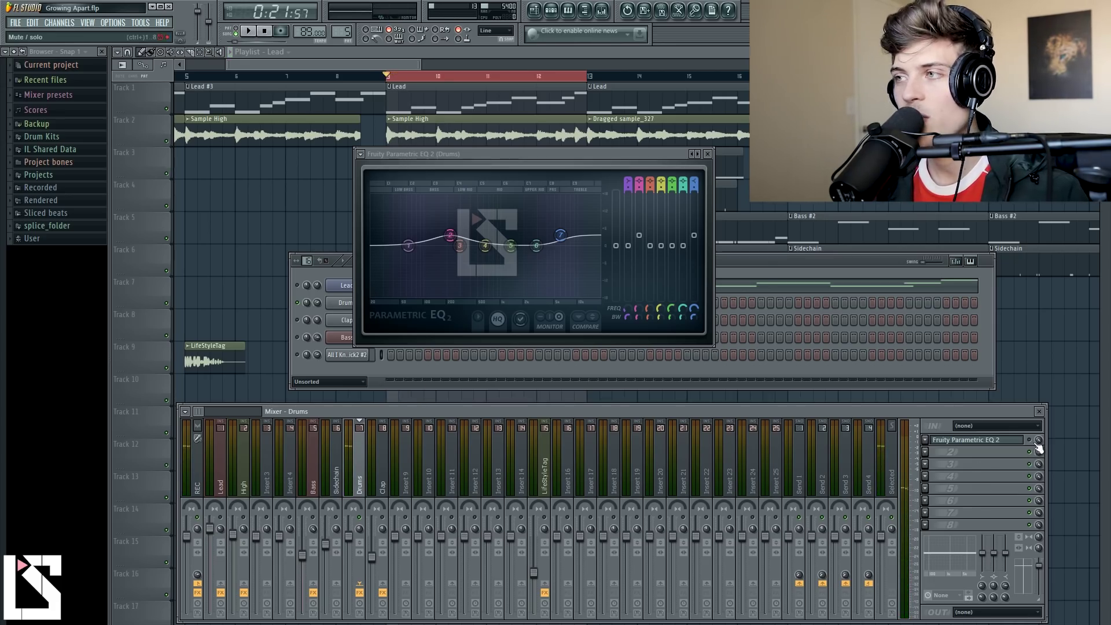
pyautogui.press('space')
pyautogui.press('space')
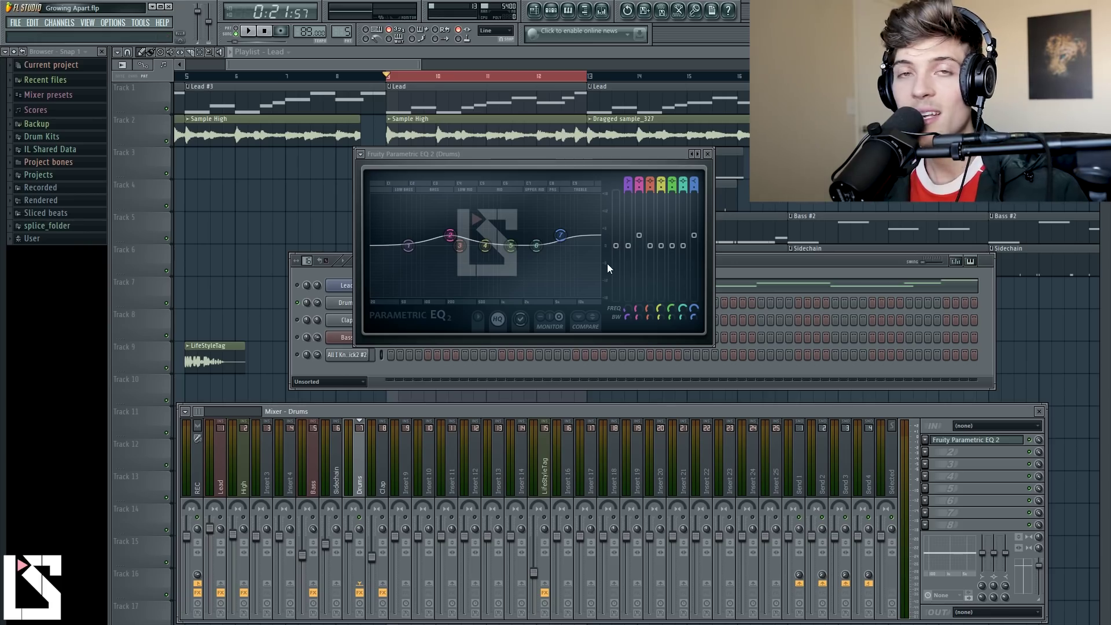
# Lower the main level of the Drums EQ slightly to compensate for the boosts, checking the peak meter during playback
pyautogui.moveTo(567, 232)
pyautogui.moveTo(455, 226)
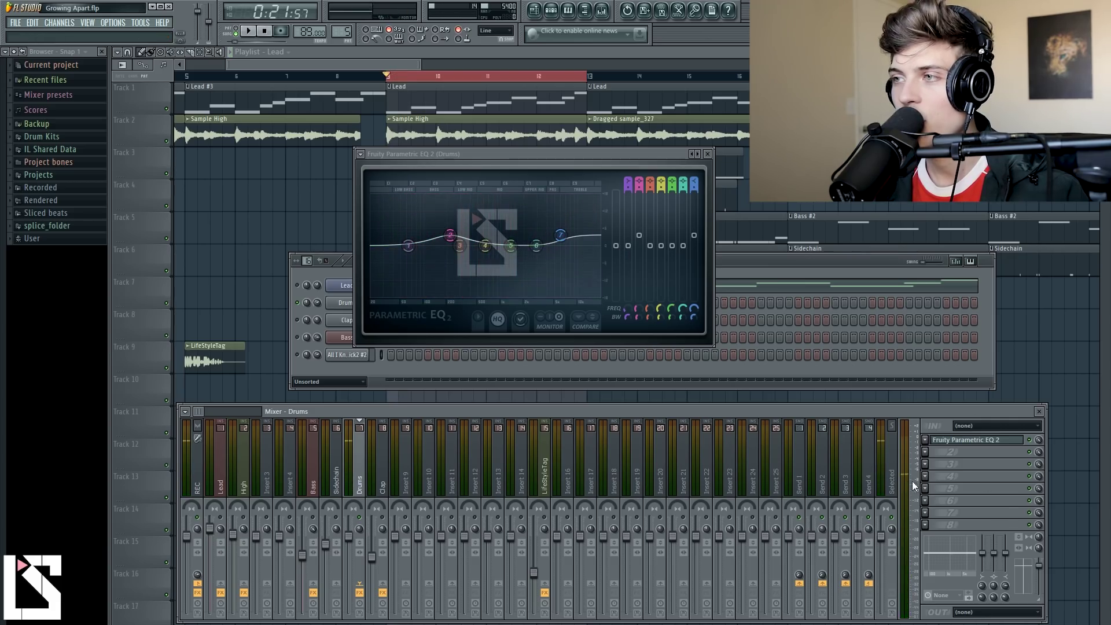
pyautogui.moveTo(617, 247); pyautogui.dragTo(617, 256)
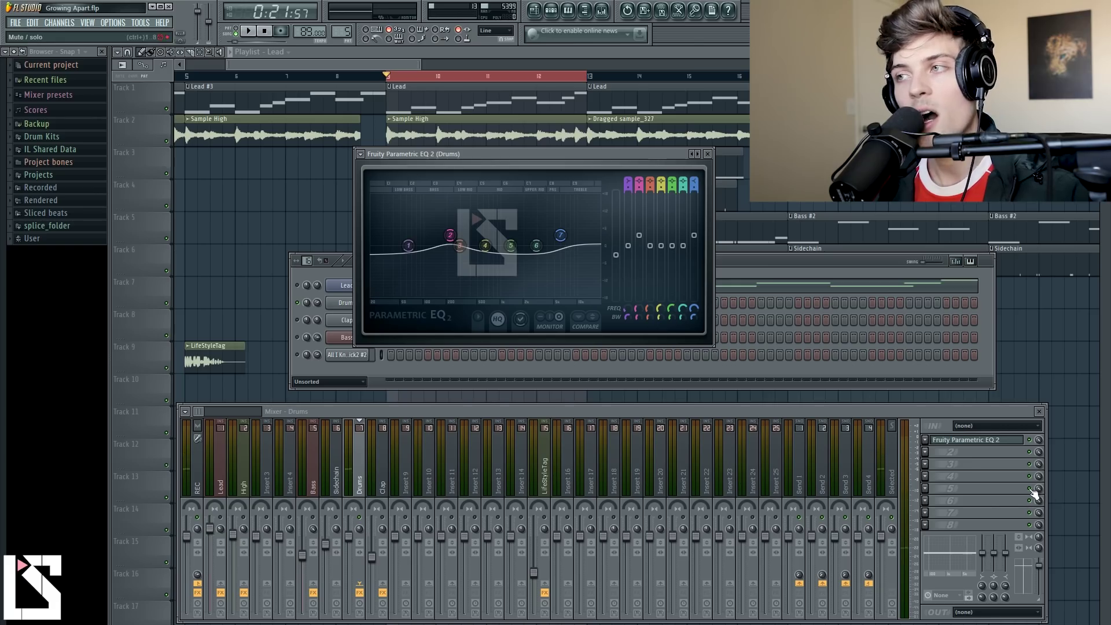
pyautogui.press('space')
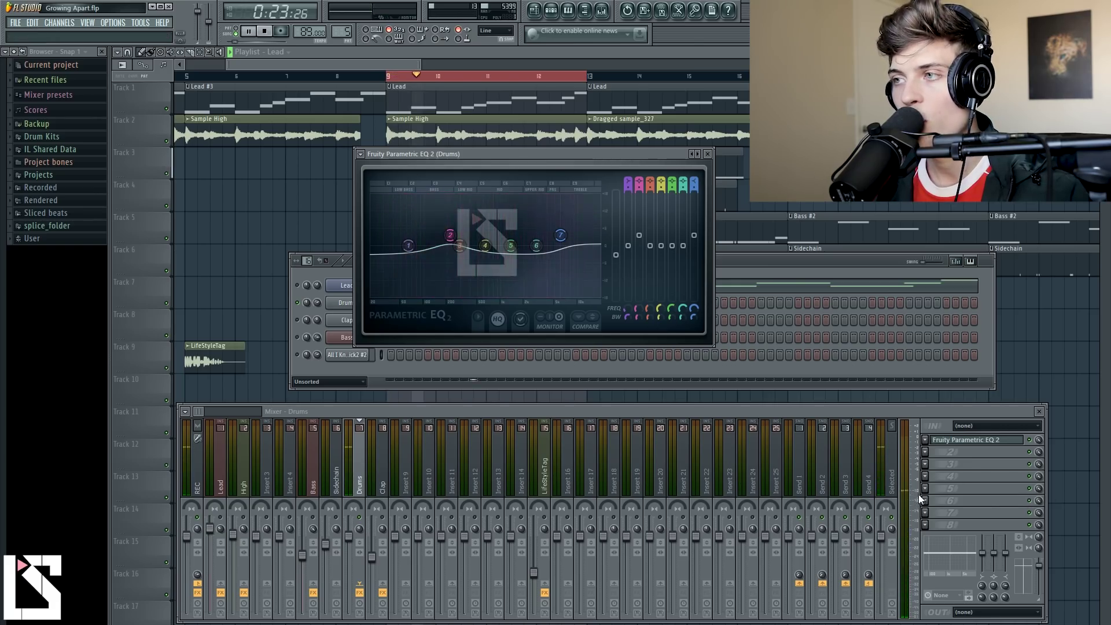
pyautogui.press('space')
pyautogui.press('space')
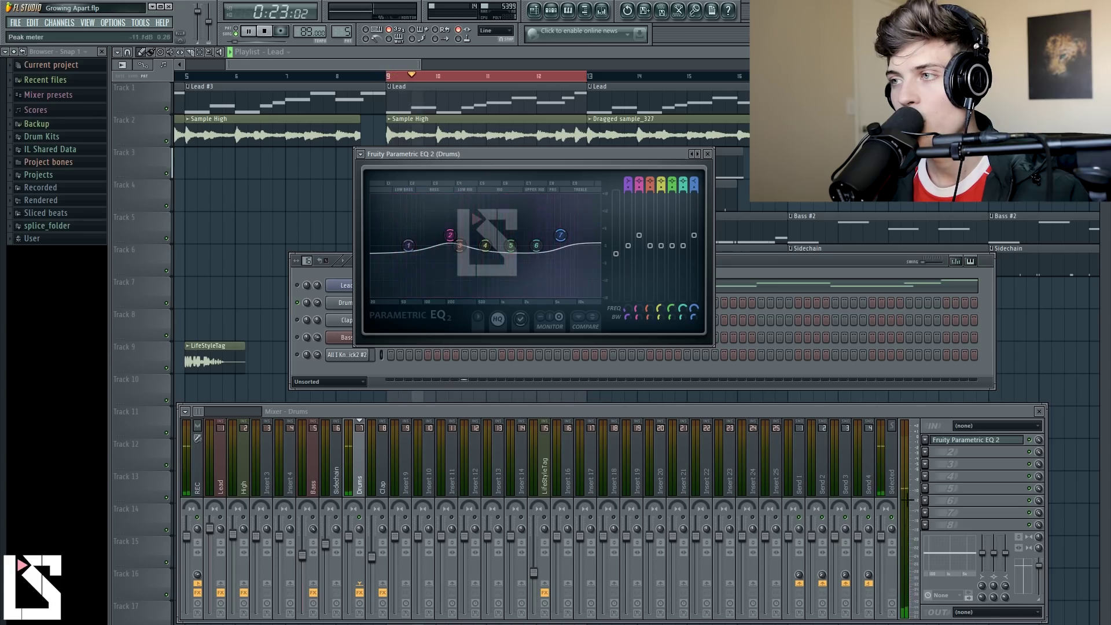
# Compare the drums' level with the gain-compensated EQ bypassed and enabled on the mixer's peak meter
pyautogui.press('space')
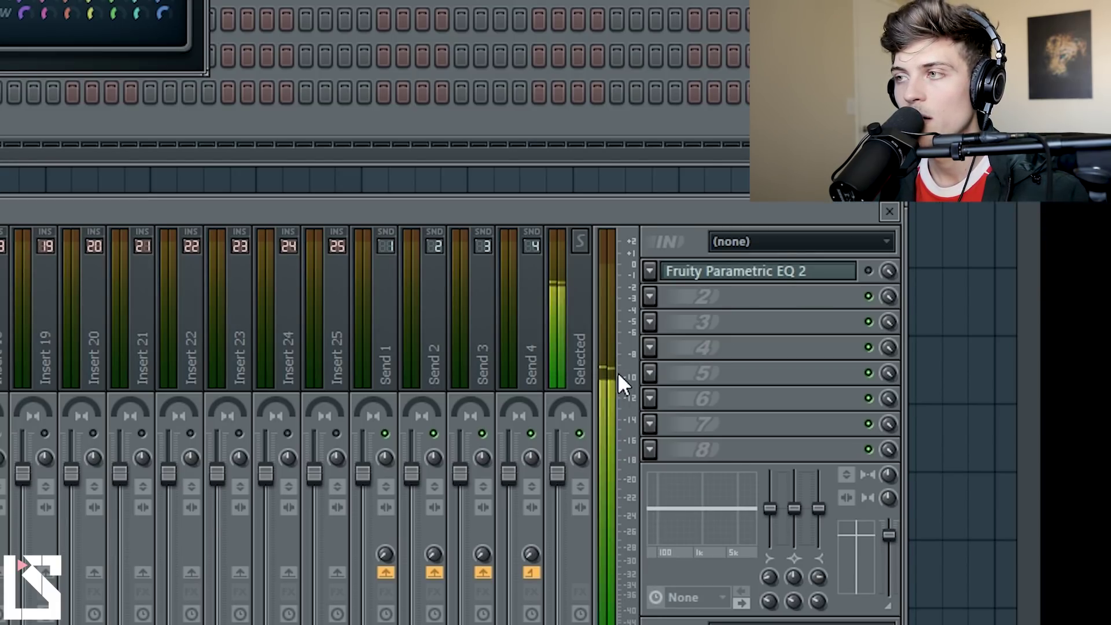
pyautogui.click(868, 270)
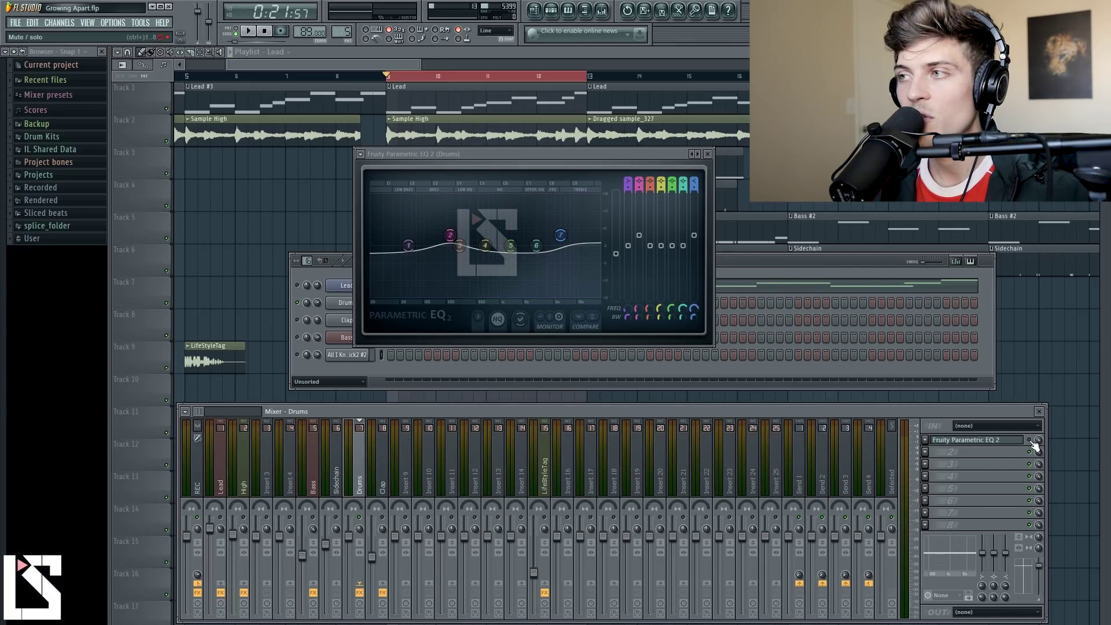
pyautogui.press('space')
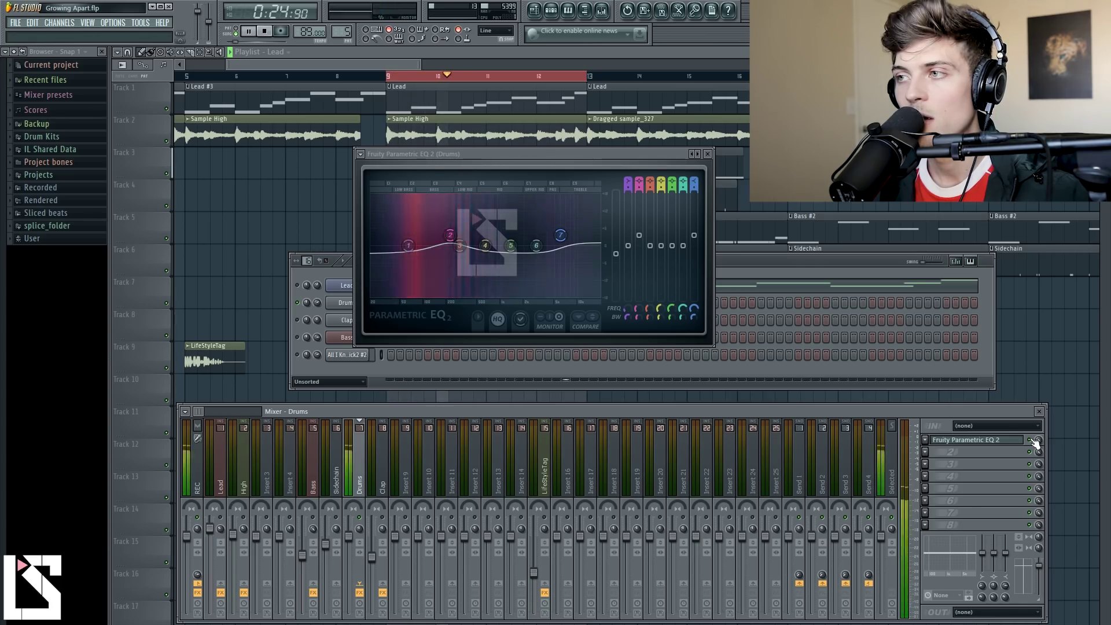
pyautogui.press('space')
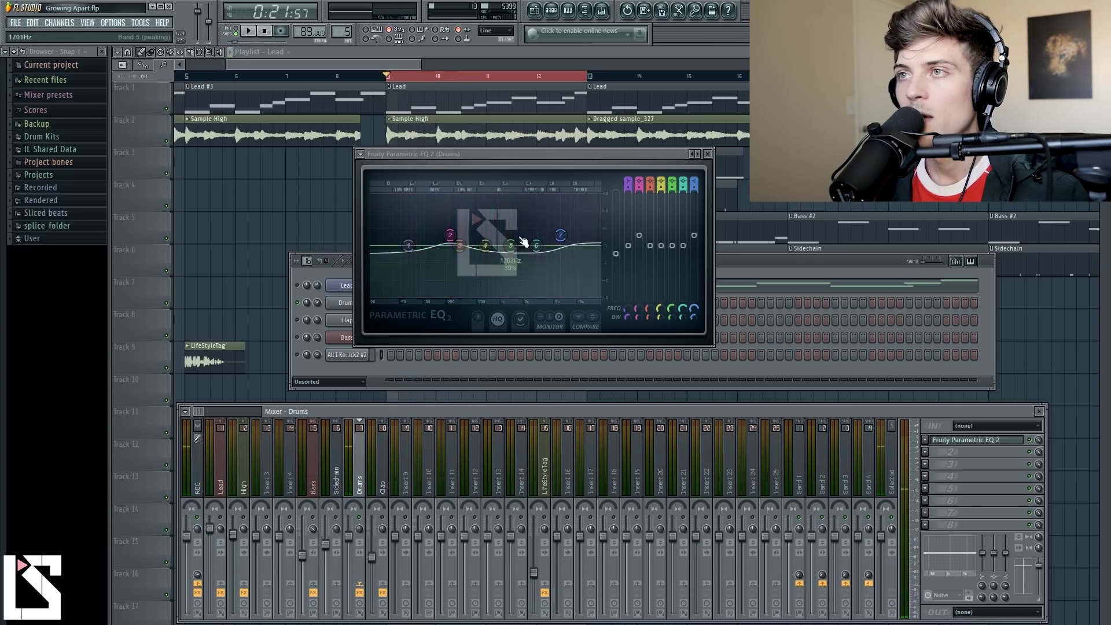
# Raise band 7 of the Drums EQ further and compare the playback level against the bypassed EQ
pyautogui.moveTo(570, 244); pyautogui.dragTo(567, 232)
pyautogui.press('space')
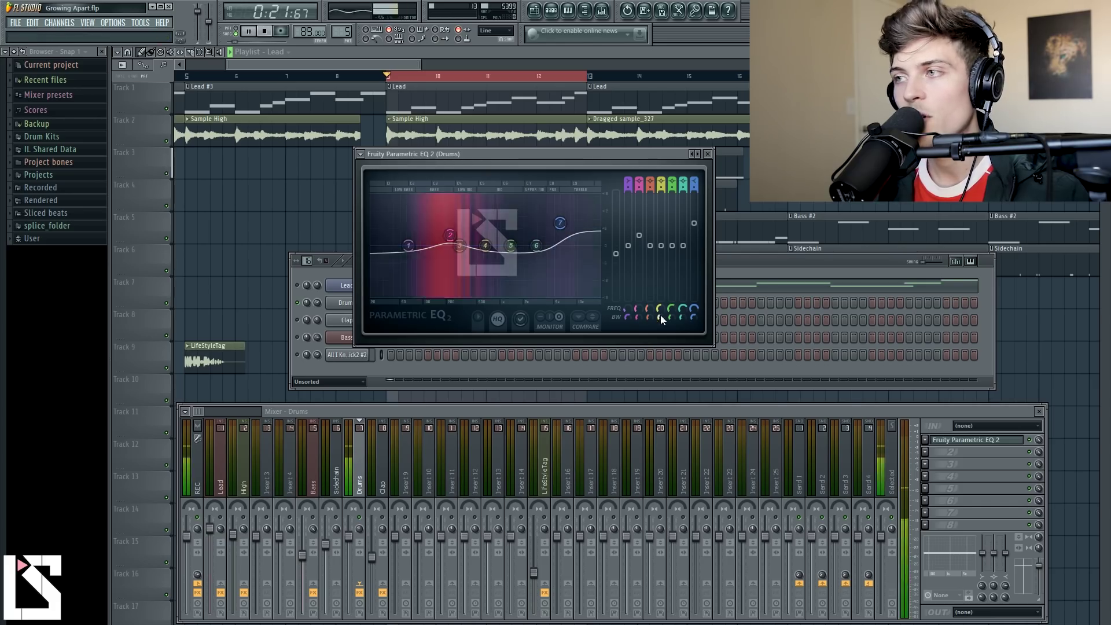
pyautogui.press('space')
pyautogui.click(1030, 440)
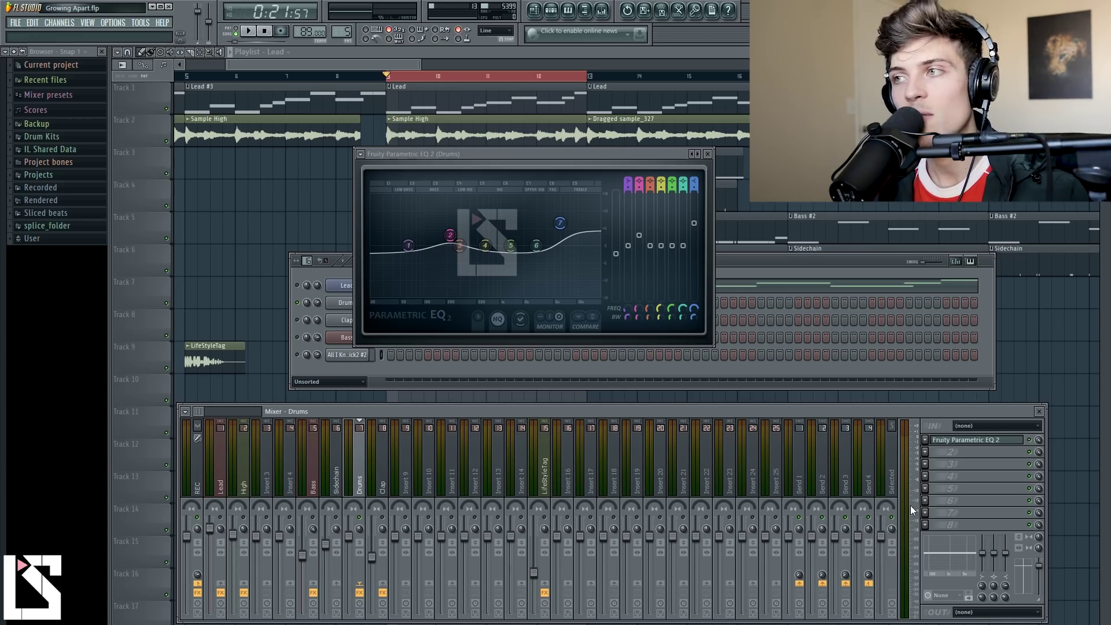
# Load Solid Bus Comp into the Drums track's second effect slot and set its threshold to about 3.2 dB during playback
pyautogui.click(925, 454)
pyautogui.click(1066, 590)
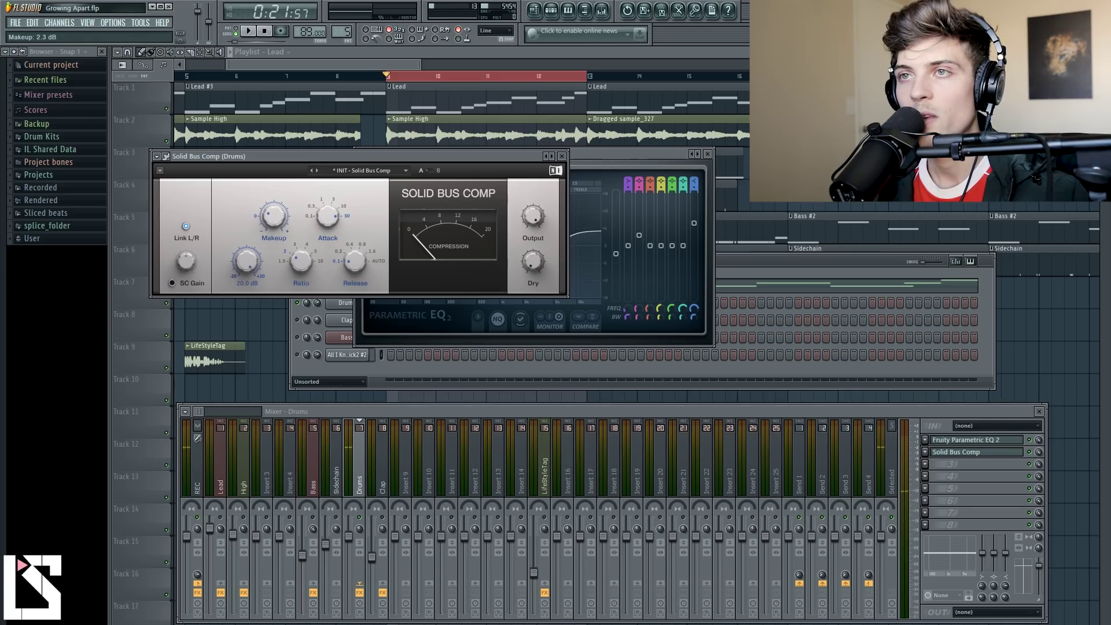
pyautogui.press('space')
pyautogui.moveTo(247, 261); pyautogui.dragTo(247, 290)
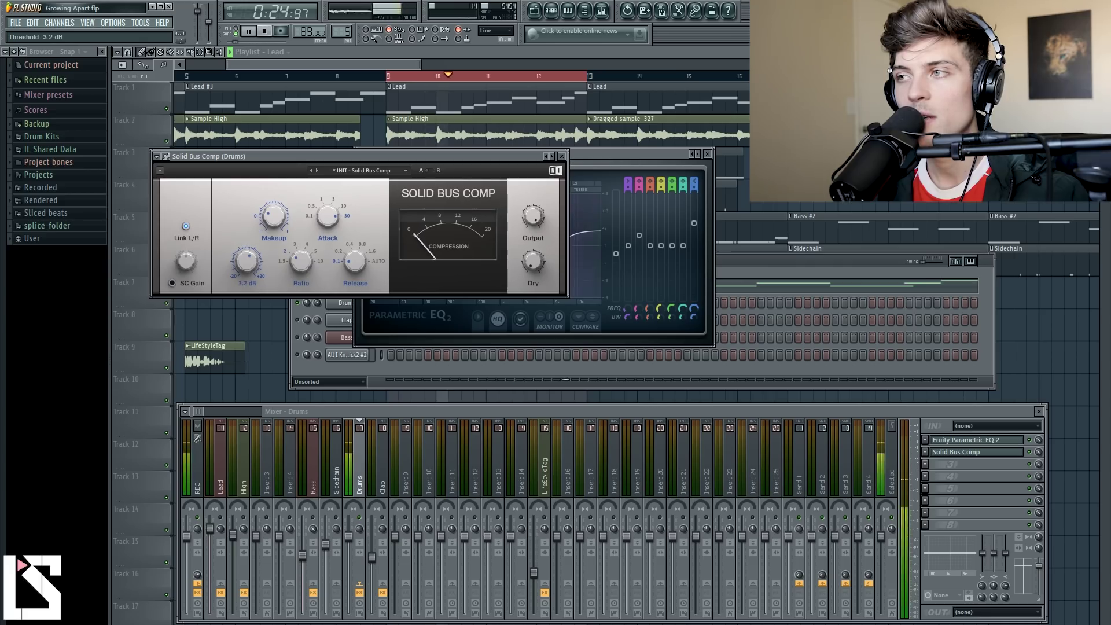
pyautogui.press('space')
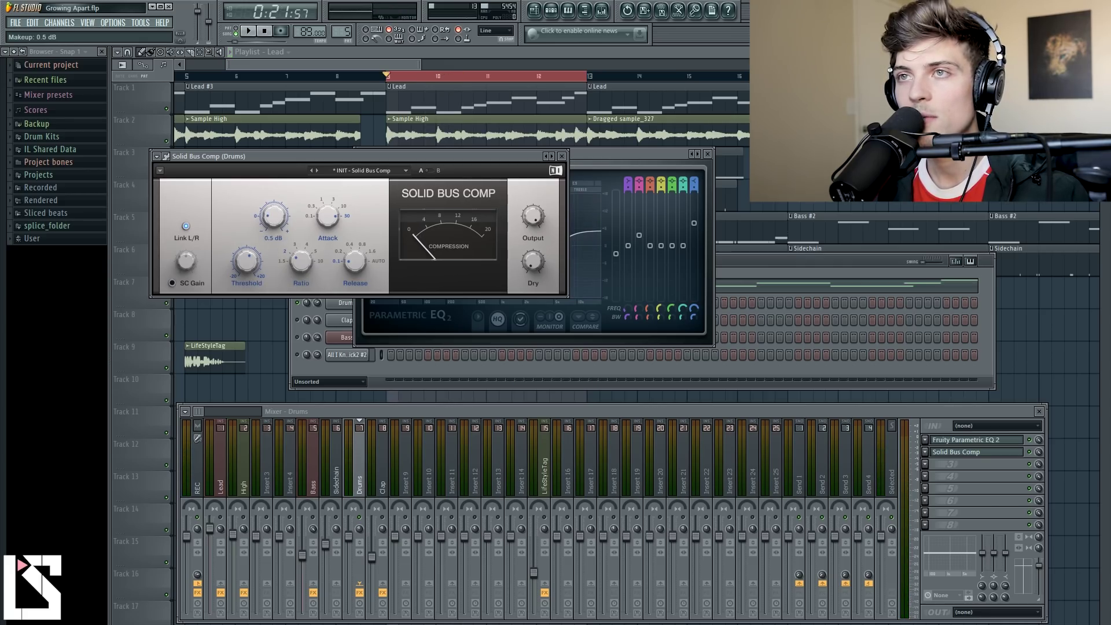
# Set Solid Bus Comp's makeup gain to about -0.1 dB while checking the drums' level on the peak meter
pyautogui.press('space')
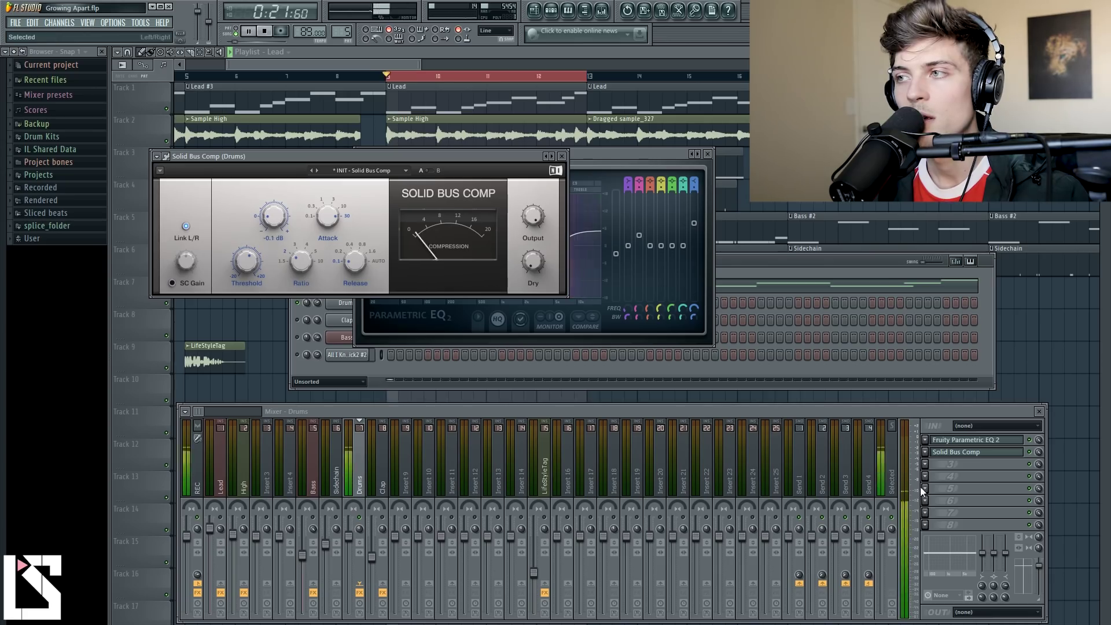
pyautogui.press('space')
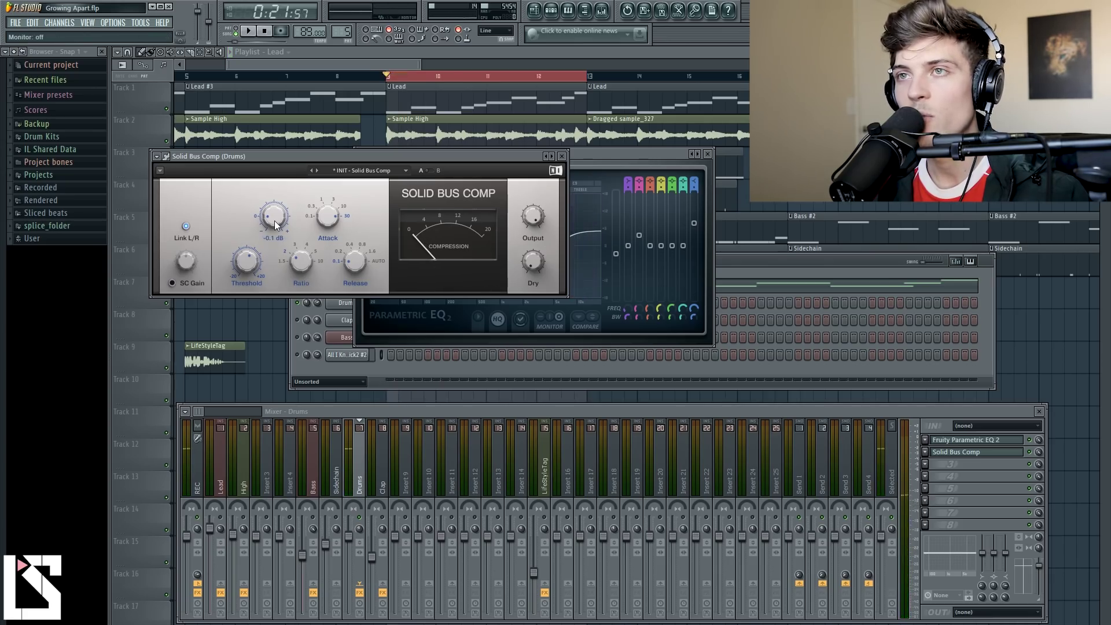
pyautogui.moveTo(274, 221); pyautogui.dragTo(274, 219)
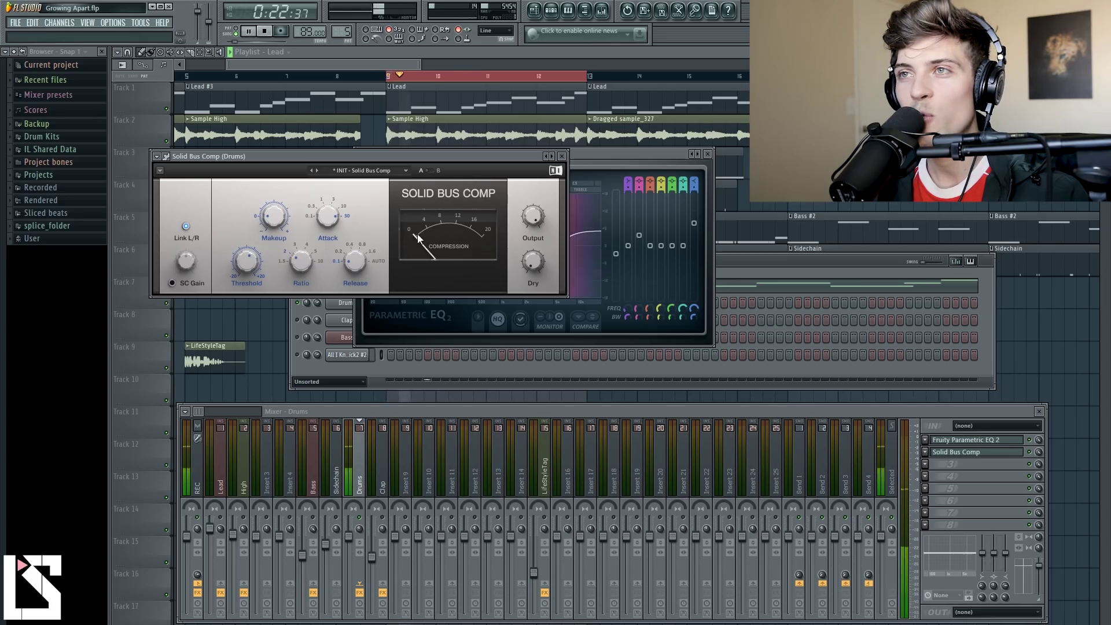
# Play the drums through the EQ and Solid Bus Comp and check their level on the mixer's peak meter
pyautogui.press('space')
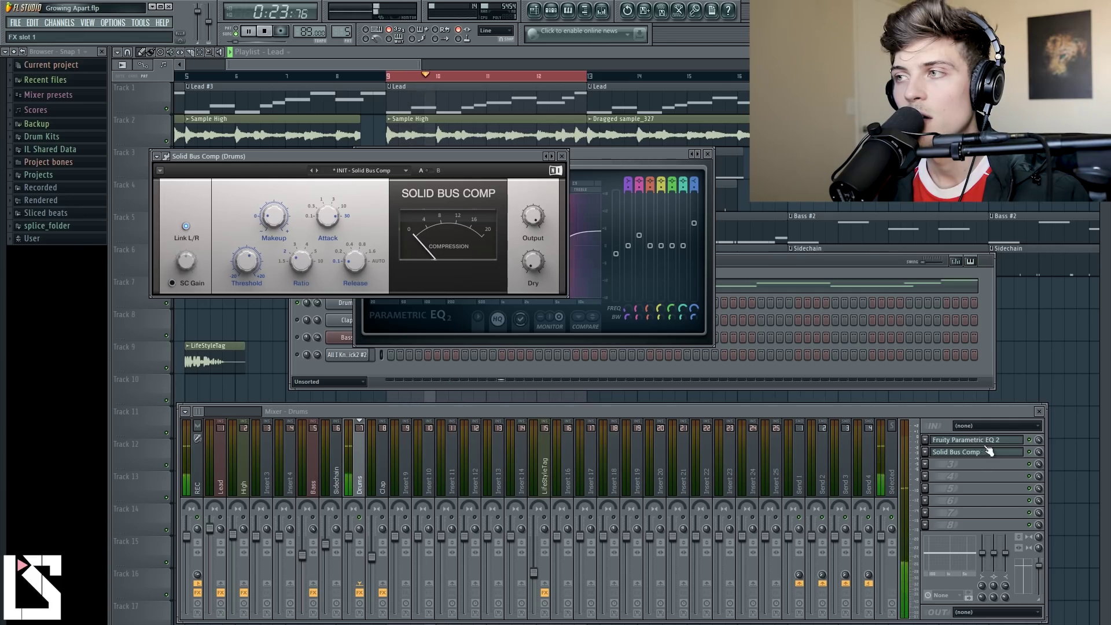
pyautogui.press('space')
pyautogui.press('space')
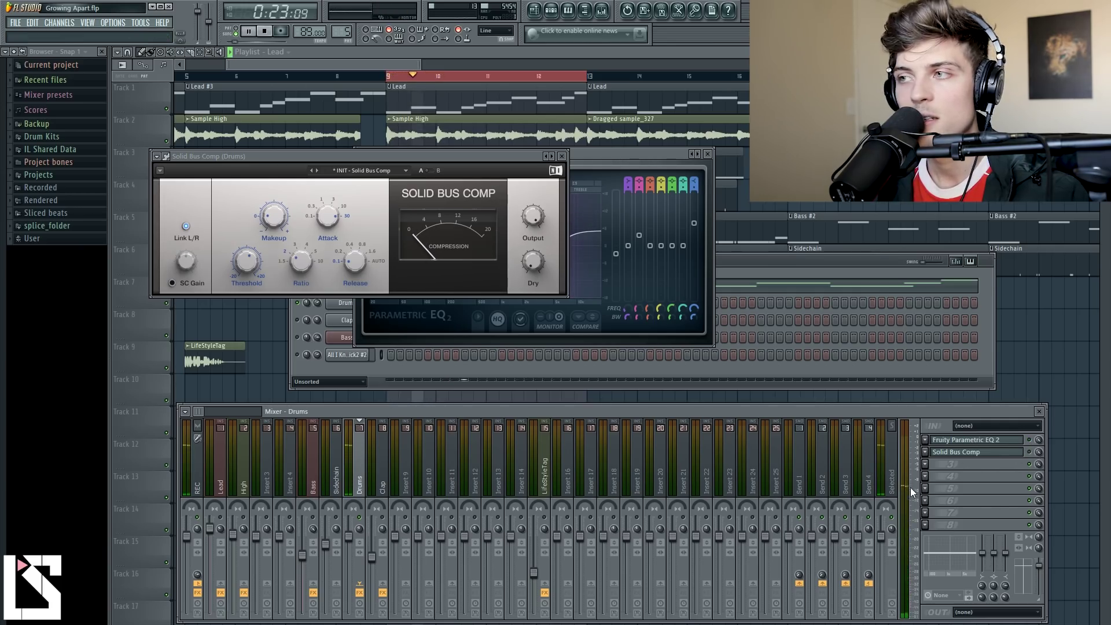
# Compare the drums' playback level on the peak meter with Fruity Parametric EQ 2 and Solid Bus Comp bypassed and enabled
pyautogui.press('space')
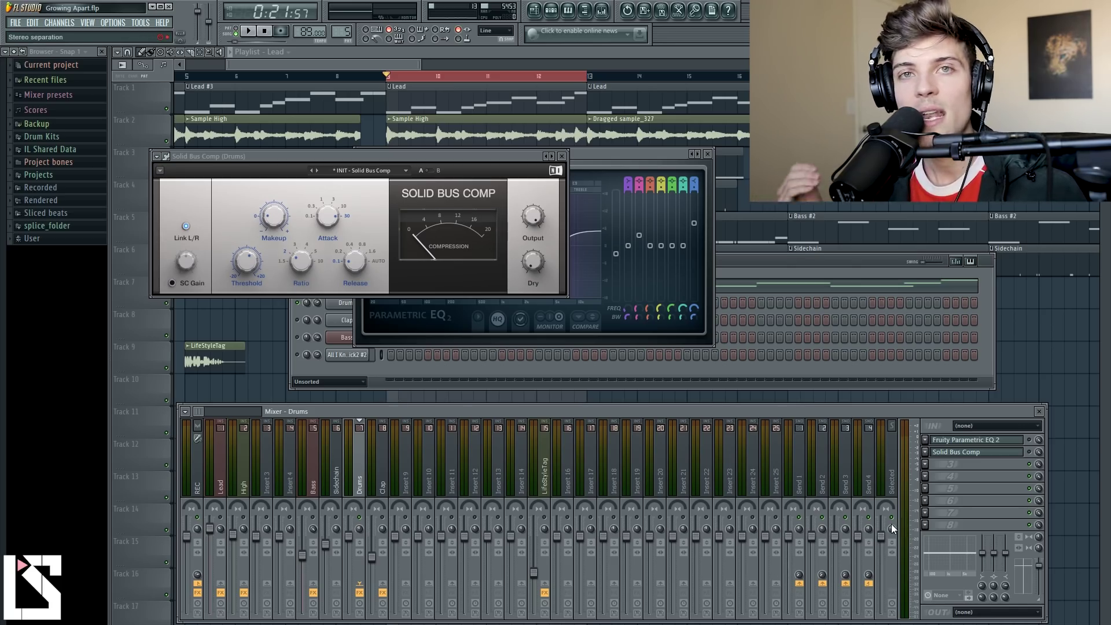
pyautogui.press('space')
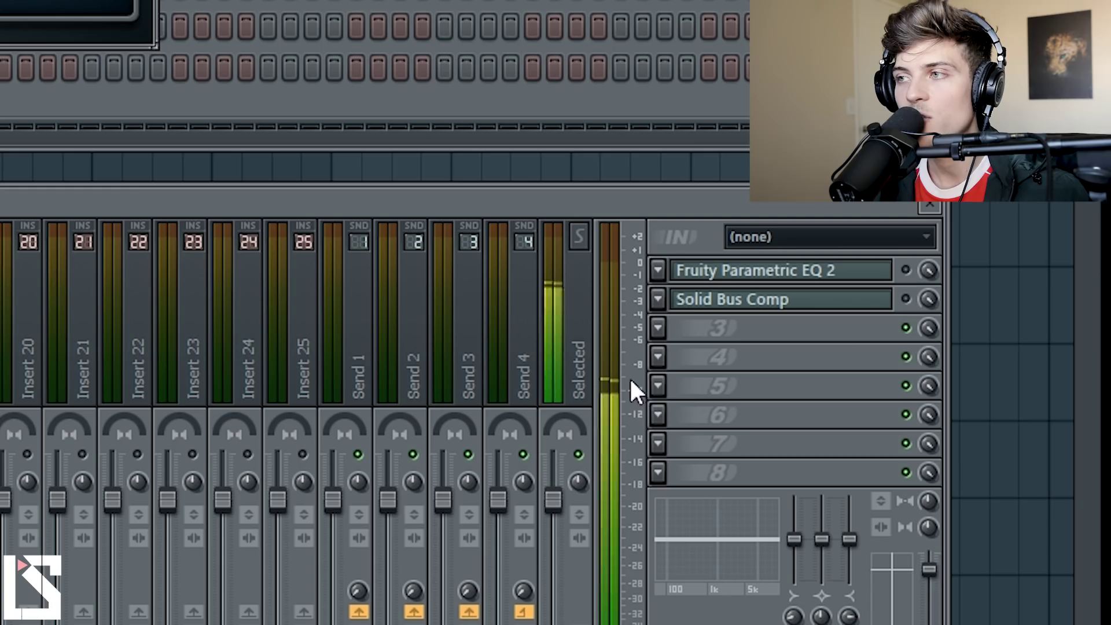
pyautogui.click(906, 271)
pyautogui.click(905, 298)
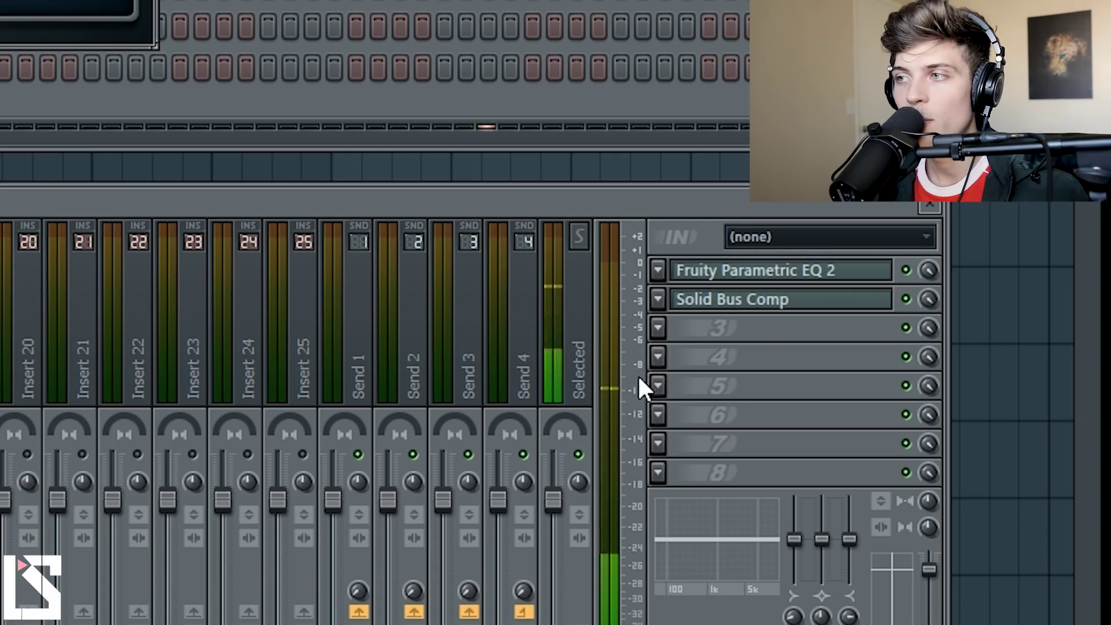
pyautogui.click(906, 270)
pyautogui.click(905, 299)
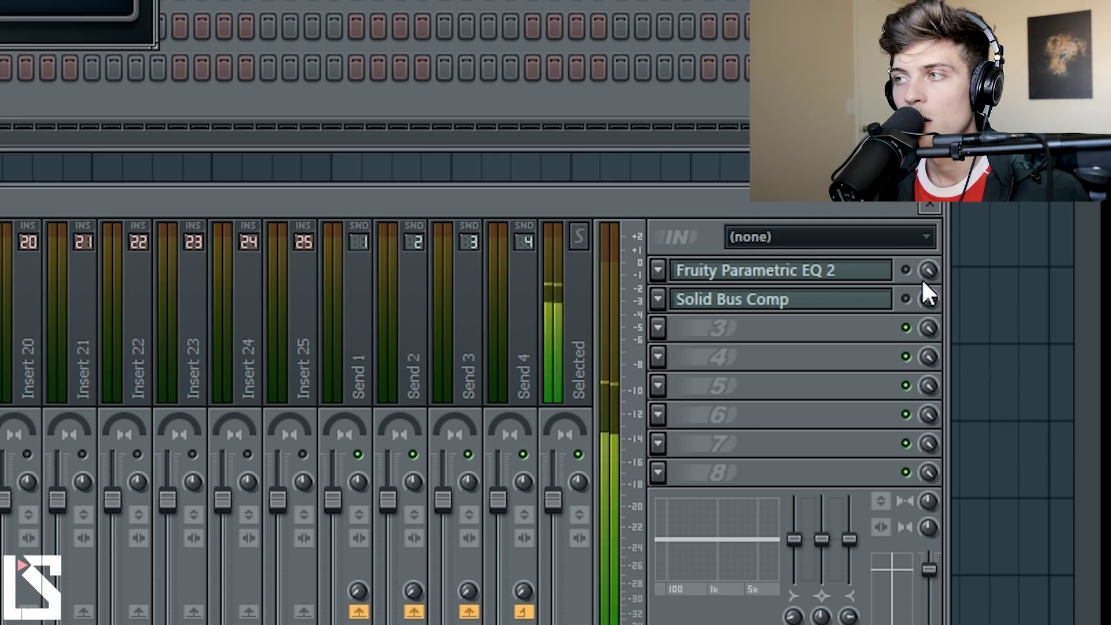
pyautogui.click(906, 270)
pyautogui.click(906, 299)
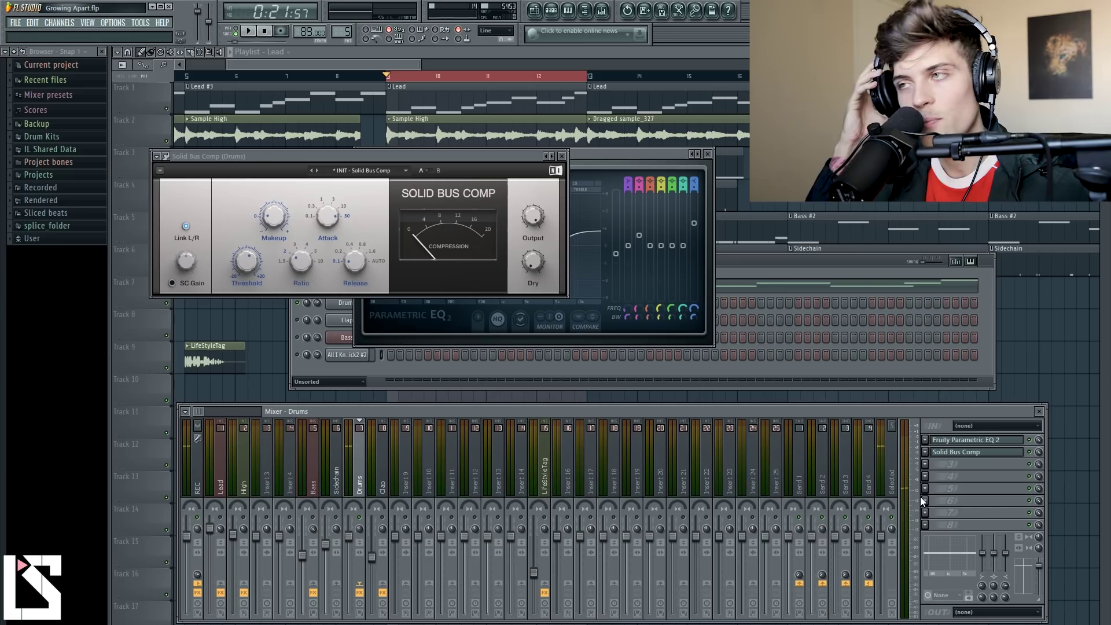
# Move the Drums EQ window clear of the compressor, reset EQ band 1's level, and bring Solid Bus Comp to the front
pyautogui.moveTo(592, 155); pyautogui.dragTo(767, 184)
pyautogui.rightClick(791, 281)
pyautogui.click(795, 285)
pyautogui.click(345, 158)
pyautogui.moveTo(273, 217)
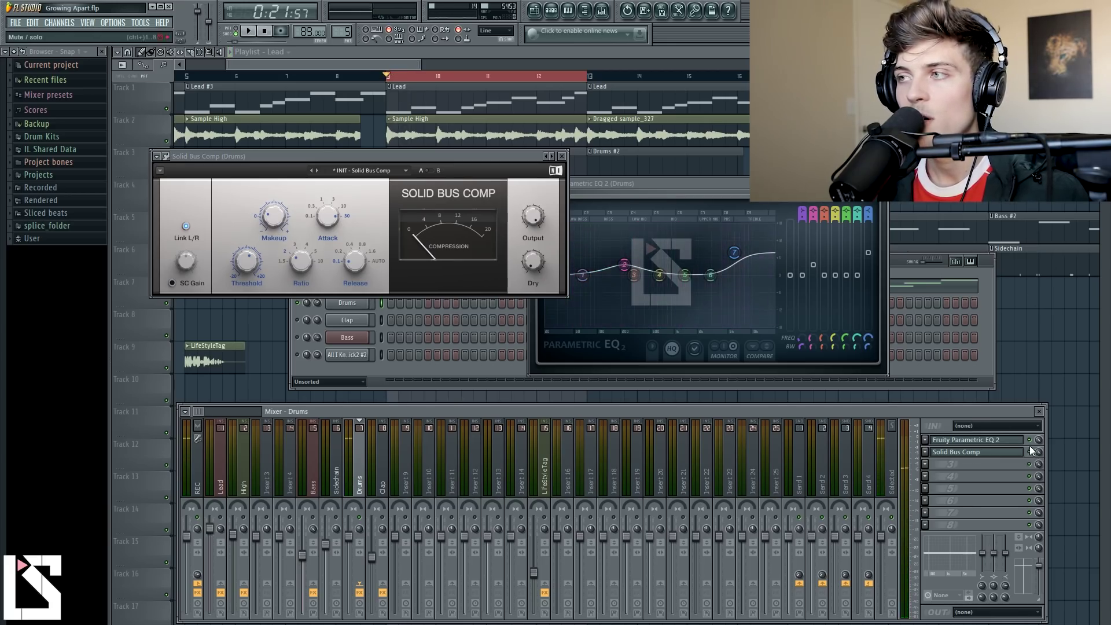
# Play the drums before and after toggling Solid Bus Comp's bypass and compare the level on the peak meter
pyautogui.press('space')
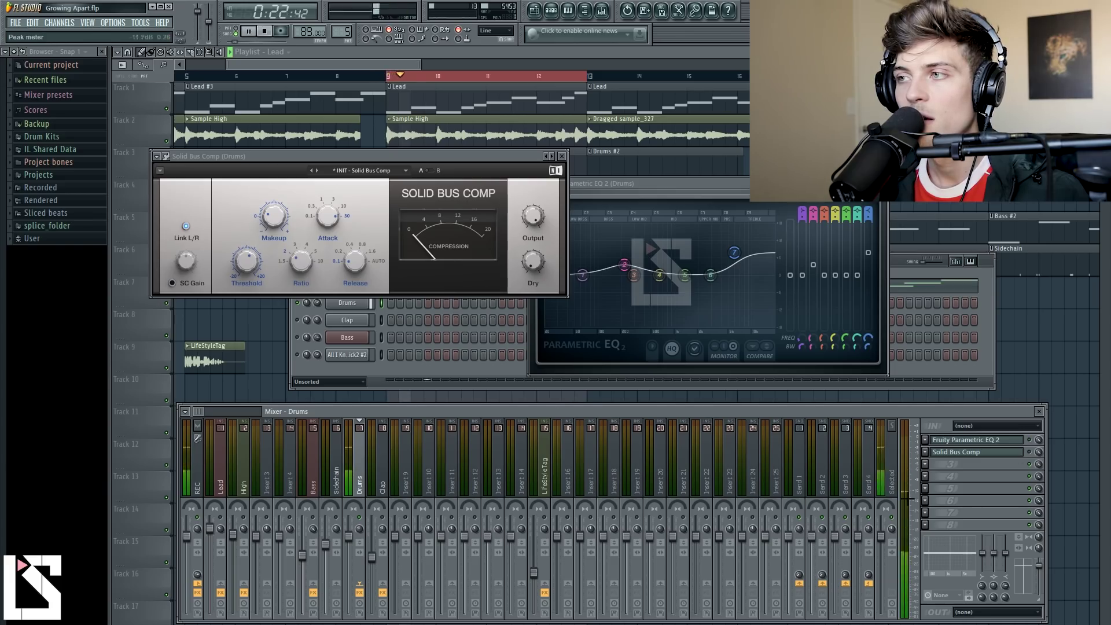
pyautogui.press('space')
pyautogui.click(1029, 452)
pyautogui.press('space')
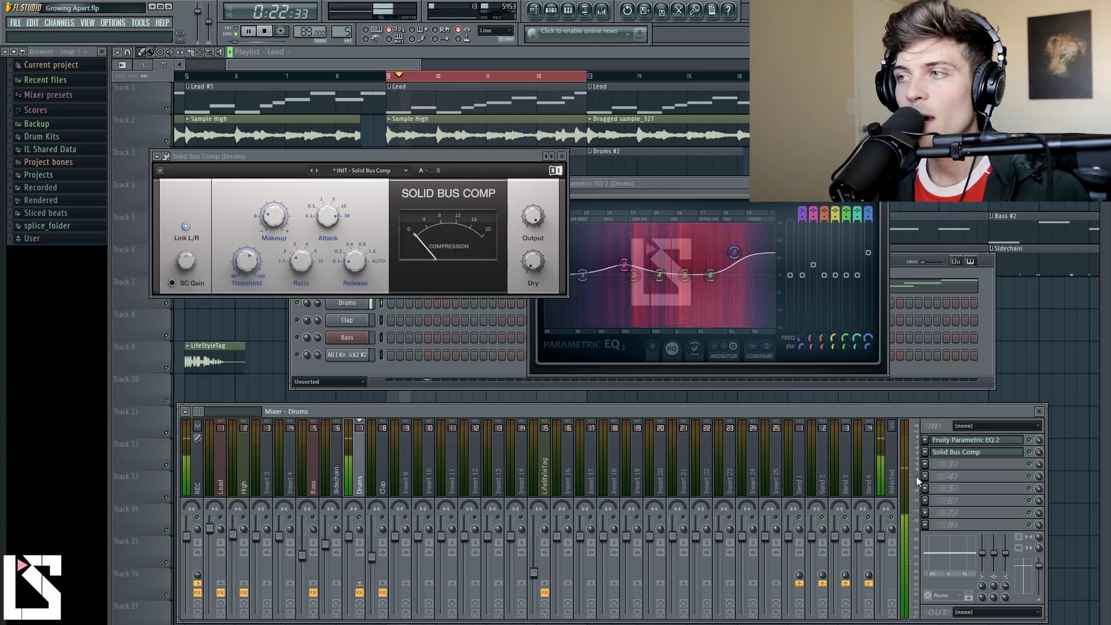
pyautogui.press('space')
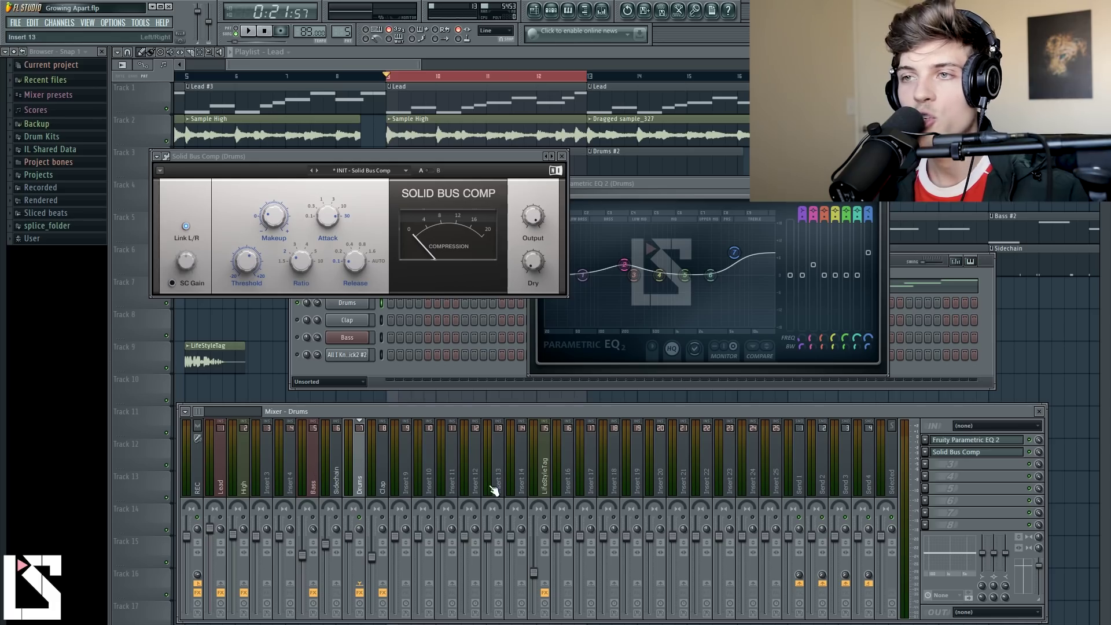
# Inspect the threshold and ceiling of the L1 limiter Stereo on the REC track and close the limiter
pyautogui.click(189, 466)
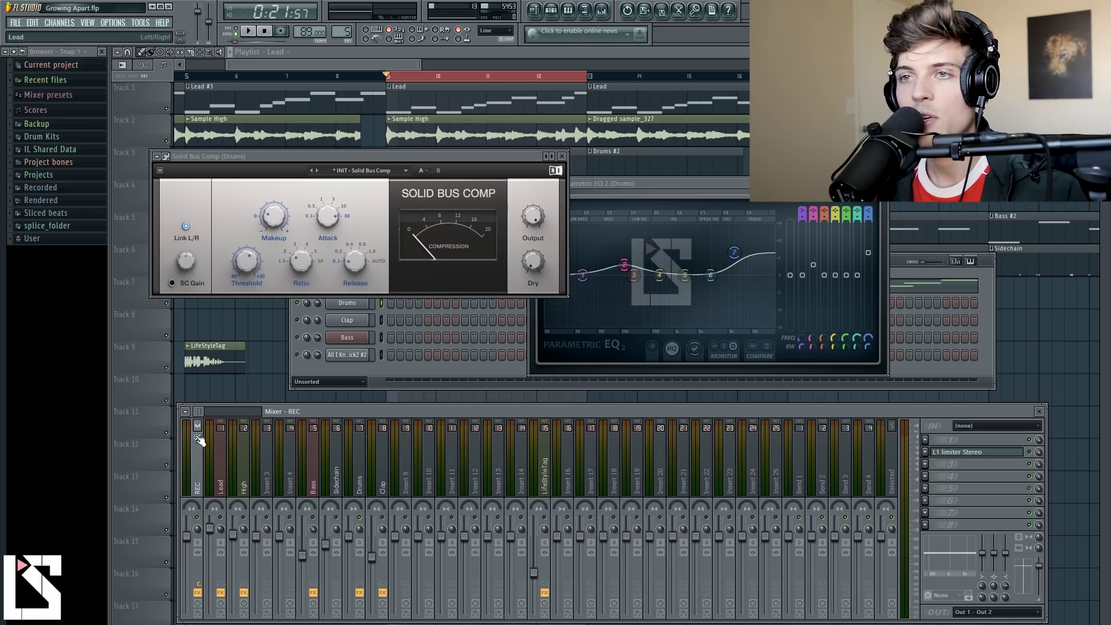
pyautogui.click(990, 456)
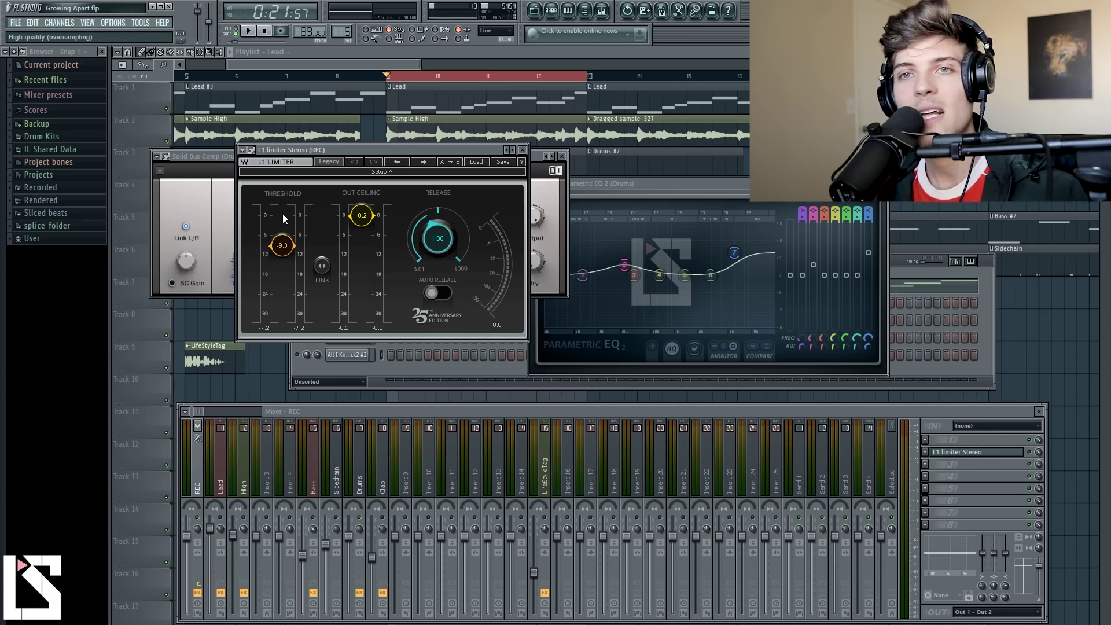
pyautogui.click(523, 150)
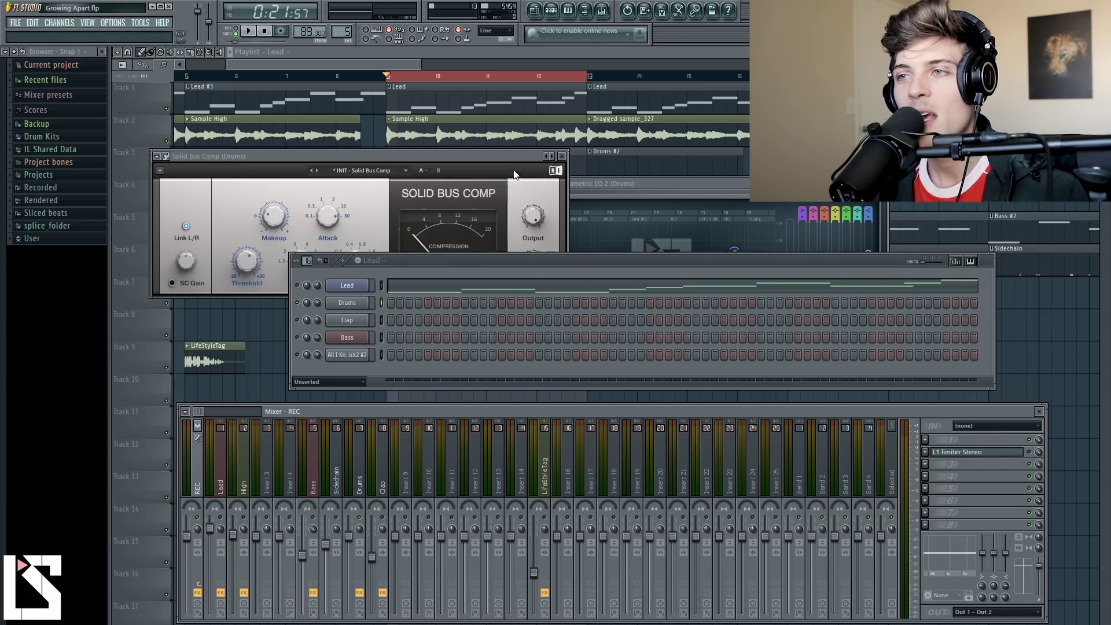
# Try lowering the Drums track's mixer fader to about -4.3 dB and reset it to its default
pyautogui.click(361, 469)
pyautogui.moveTo(341, 535); pyautogui.dragTo(349, 549)
pyautogui.rightClick(354, 554)
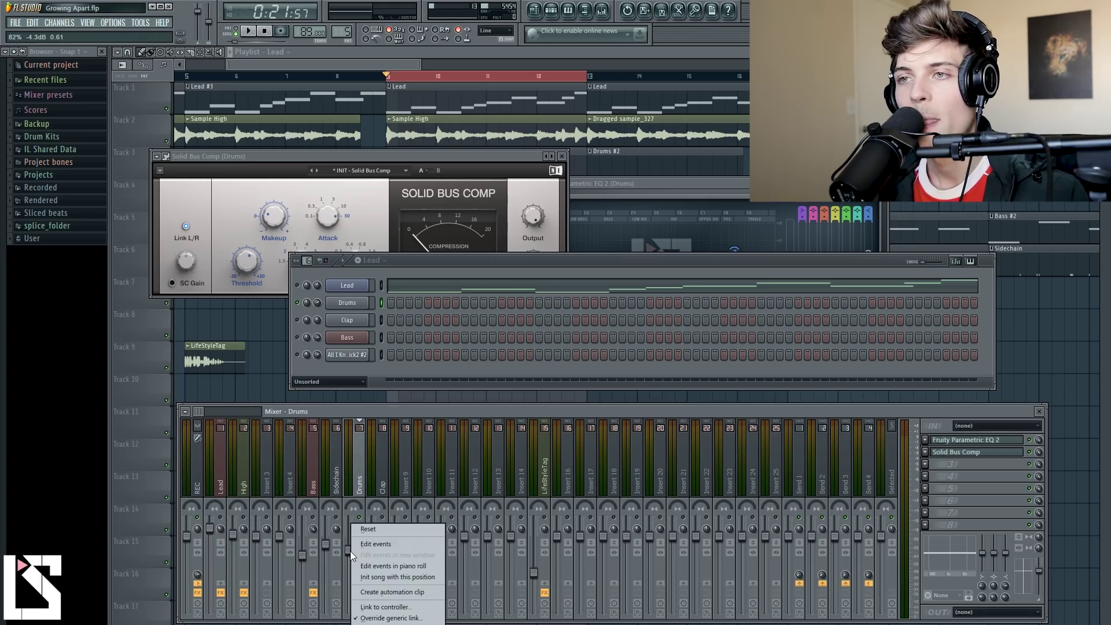
pyautogui.click(373, 529)
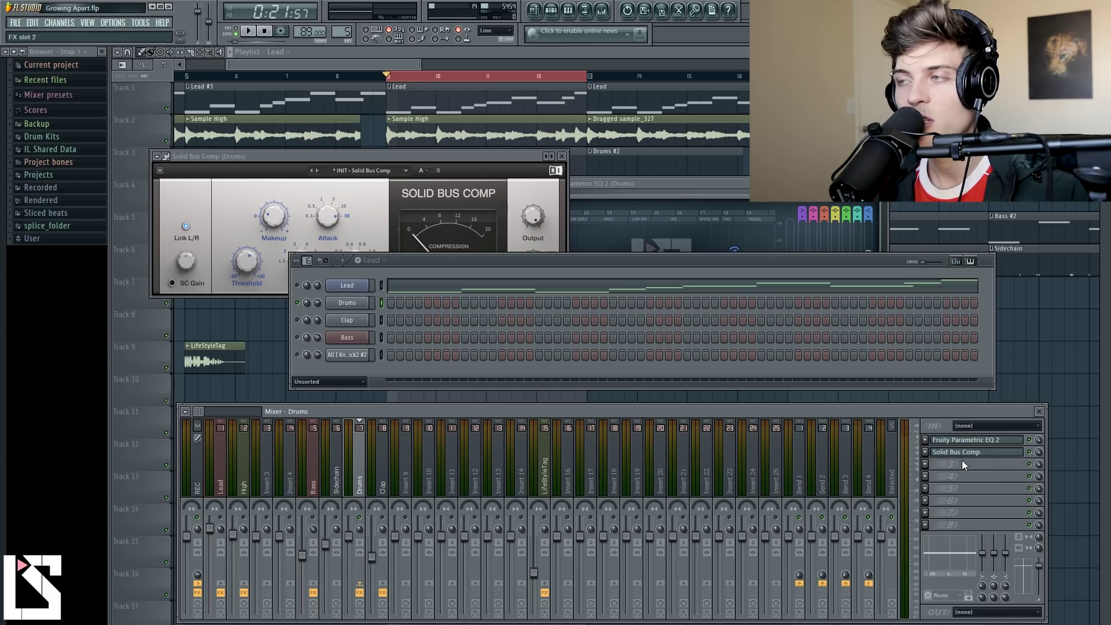
# Try two more lower Drums fader positions, the second about -1.9 dB, resetting the fader after each
pyautogui.moveTo(354, 537); pyautogui.dragTo(349, 563)
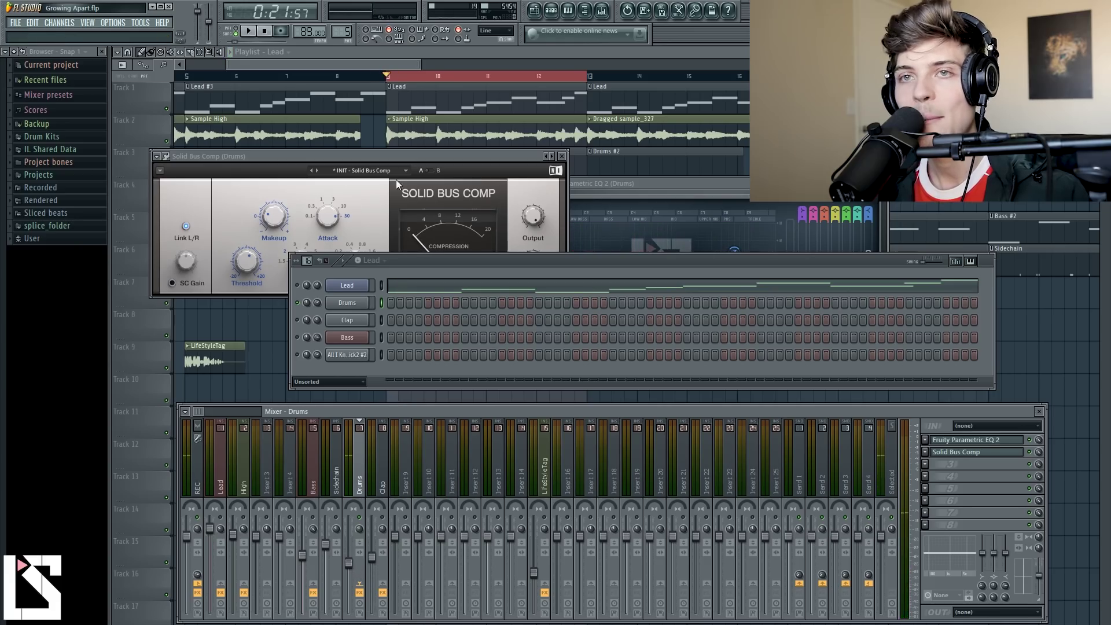
pyautogui.rightClick(348, 562)
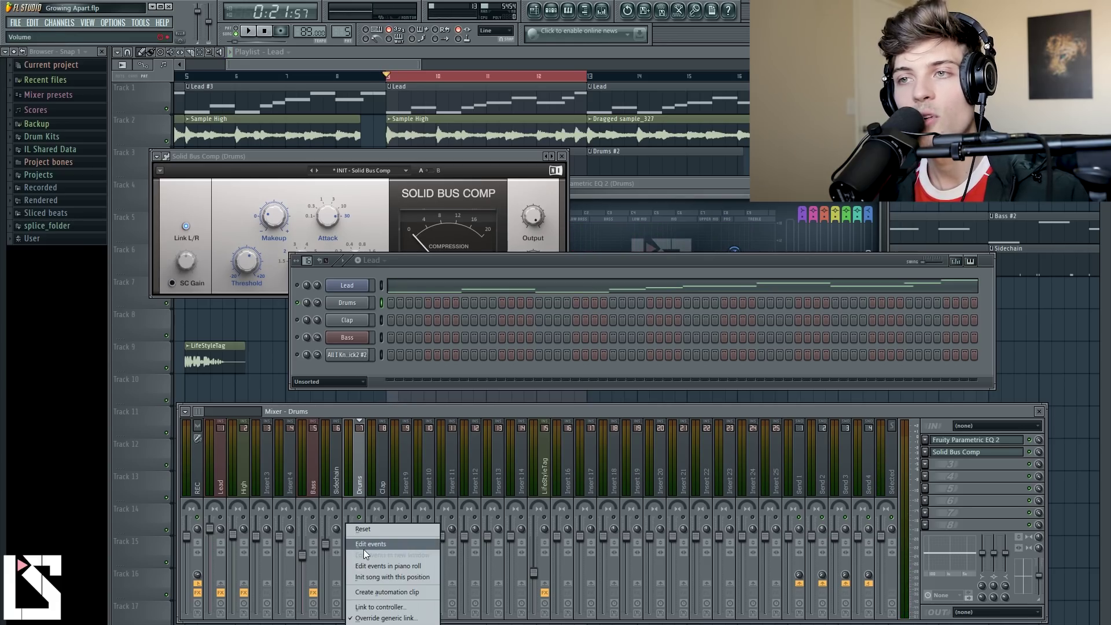
pyautogui.click(362, 529)
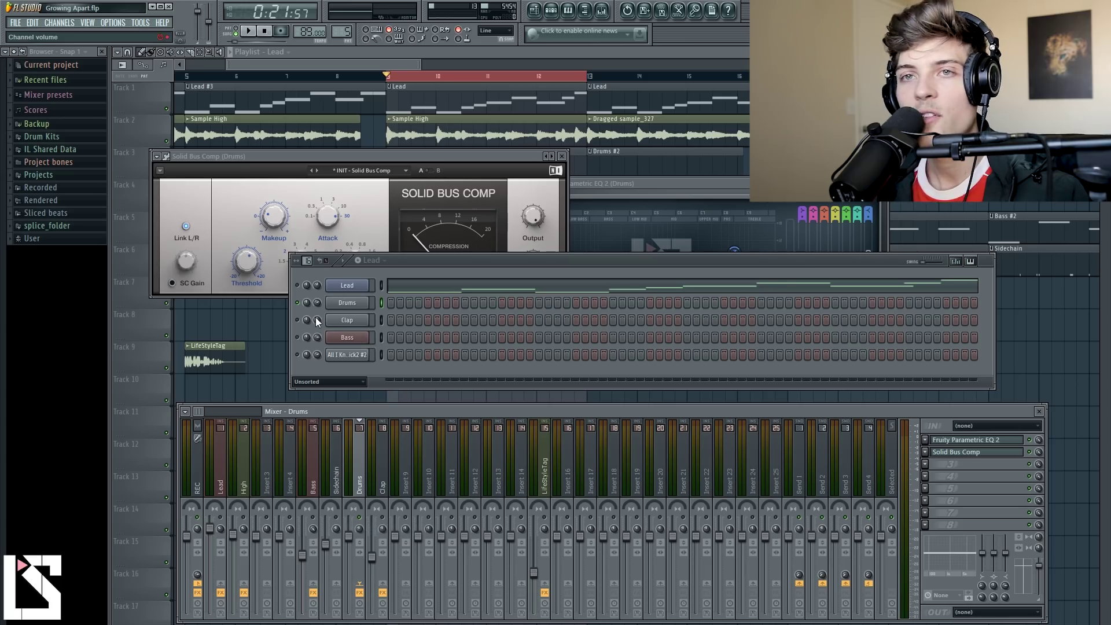
pyautogui.rightClick(349, 536)
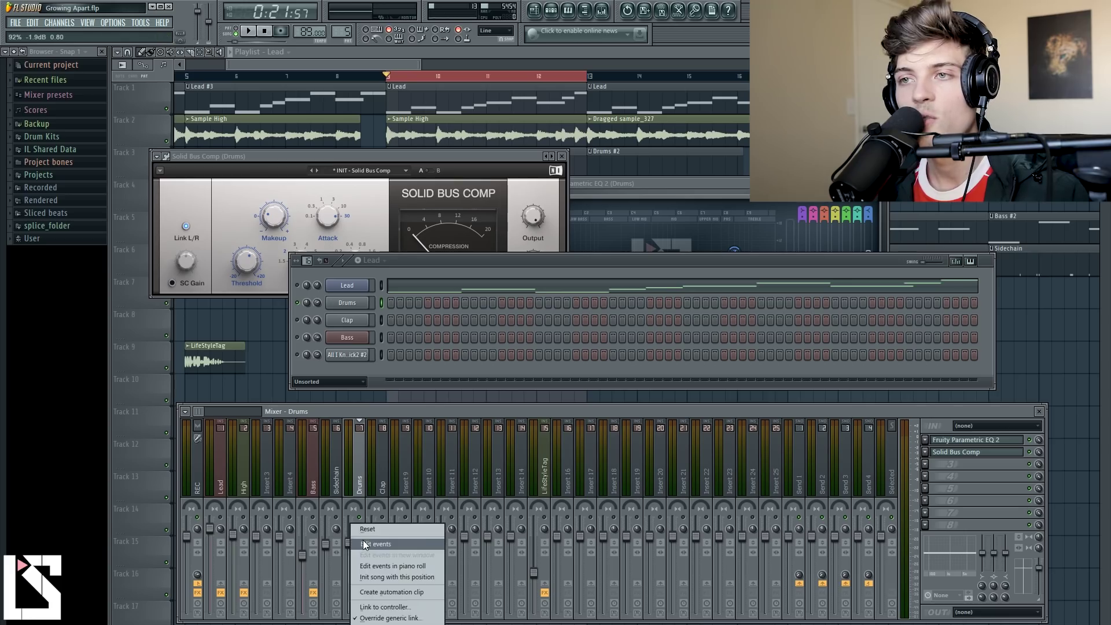
pyautogui.click(364, 530)
# Play the drums with the fader at its default and check their level on the mixer's peak meter
pyautogui.press('space')
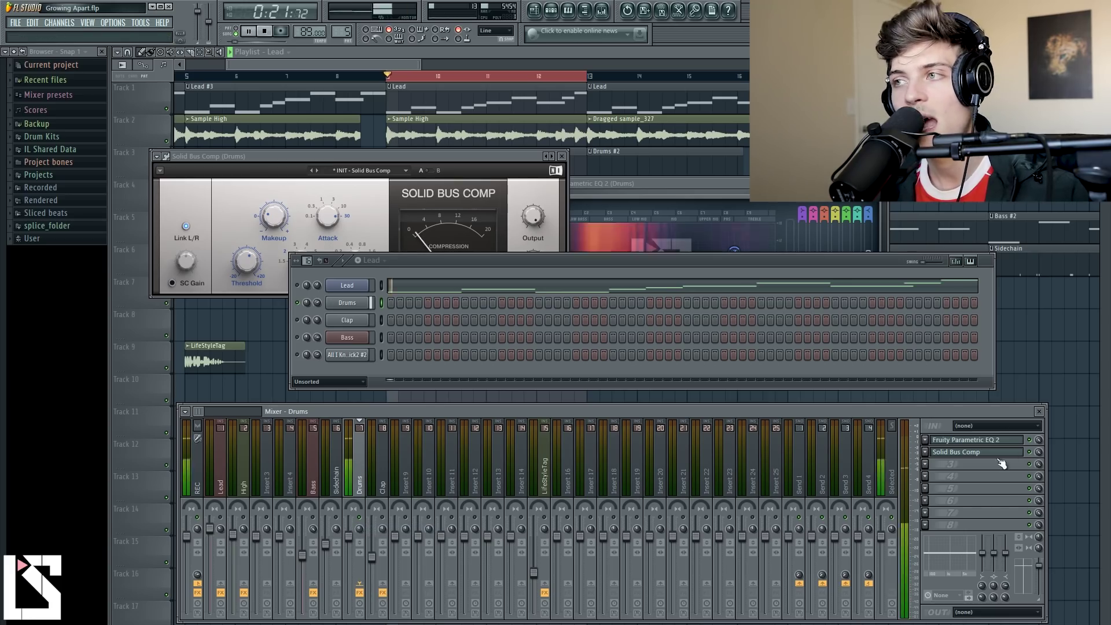
pyautogui.press('space')
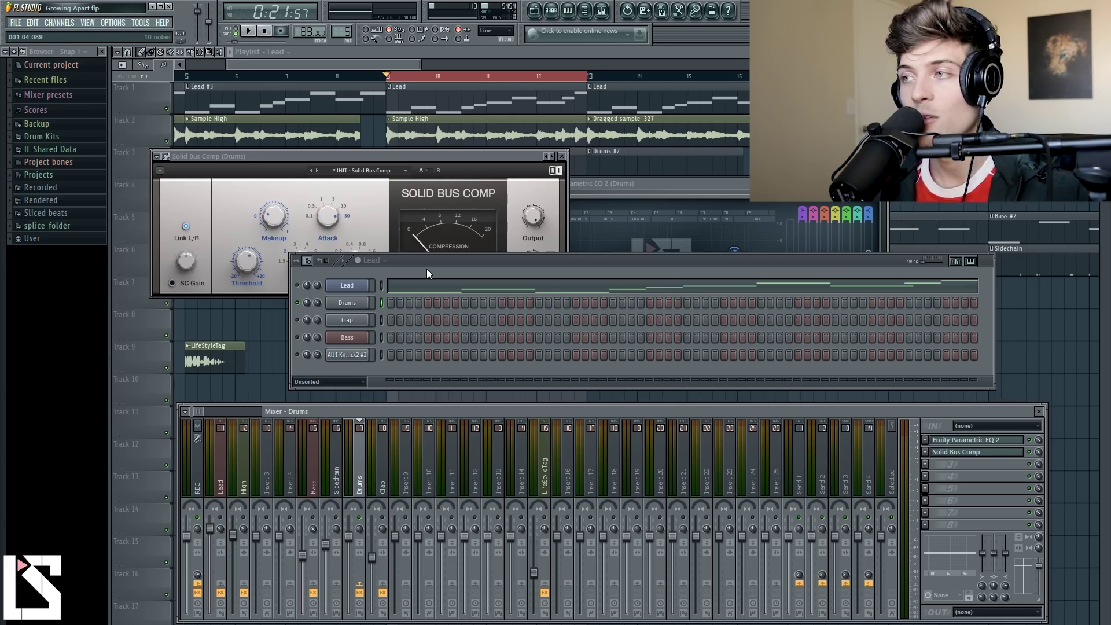
pyautogui.press('space')
pyautogui.press('space')
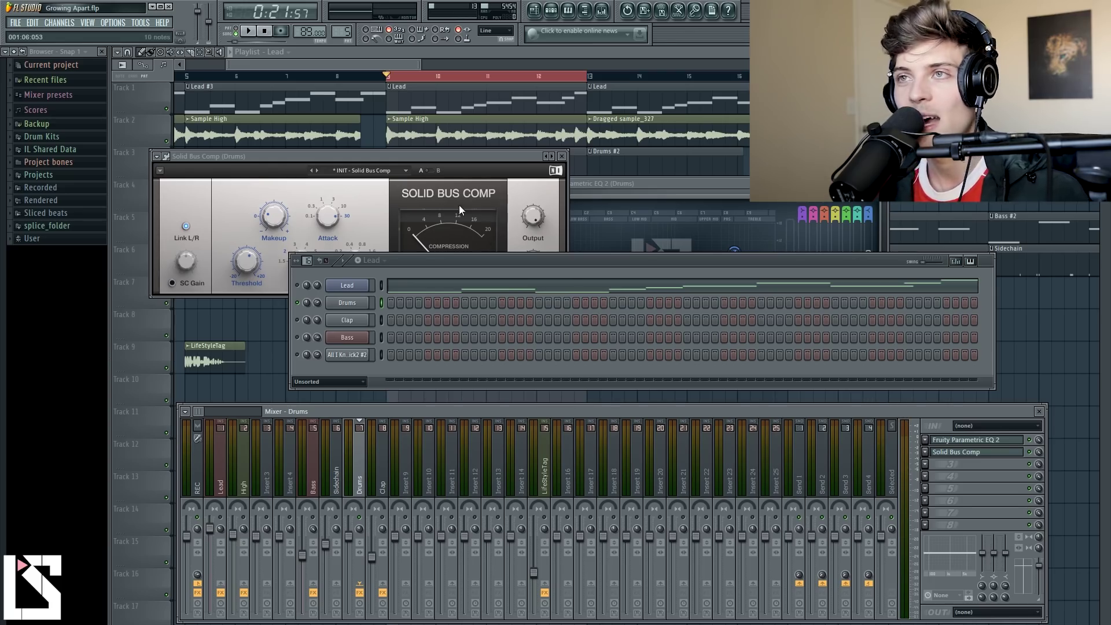
# Lower the level of band 1, the low shelf, slightly in the Drums EQ and bring Solid Bus Comp to the front
pyautogui.click(608, 185)
pyautogui.moveTo(790, 275); pyautogui.dragTo(790, 283)
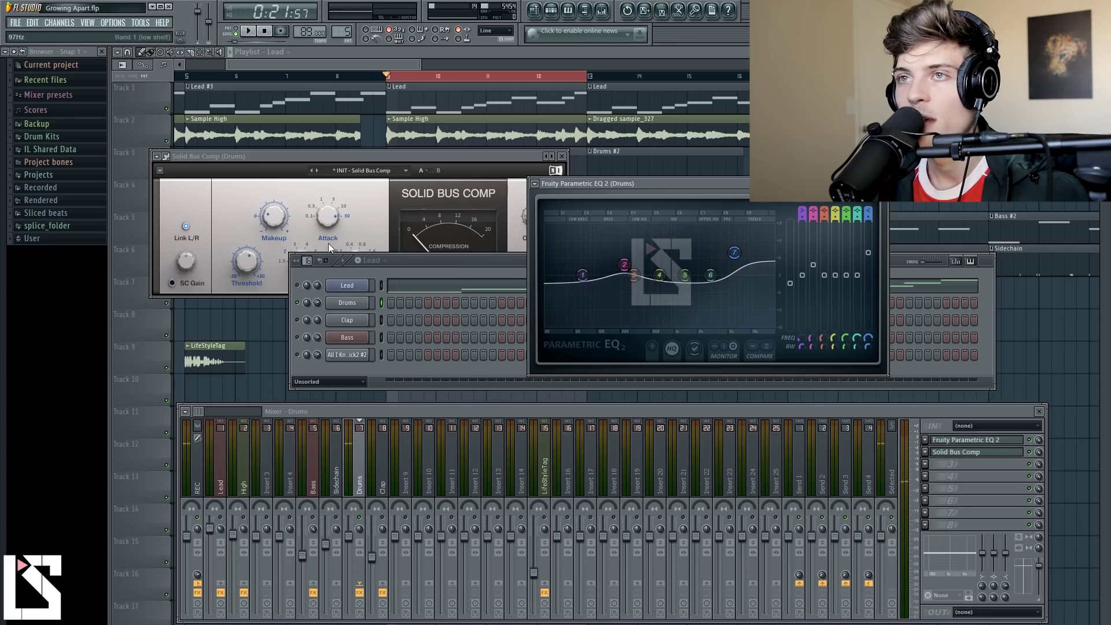
pyautogui.click(273, 219)
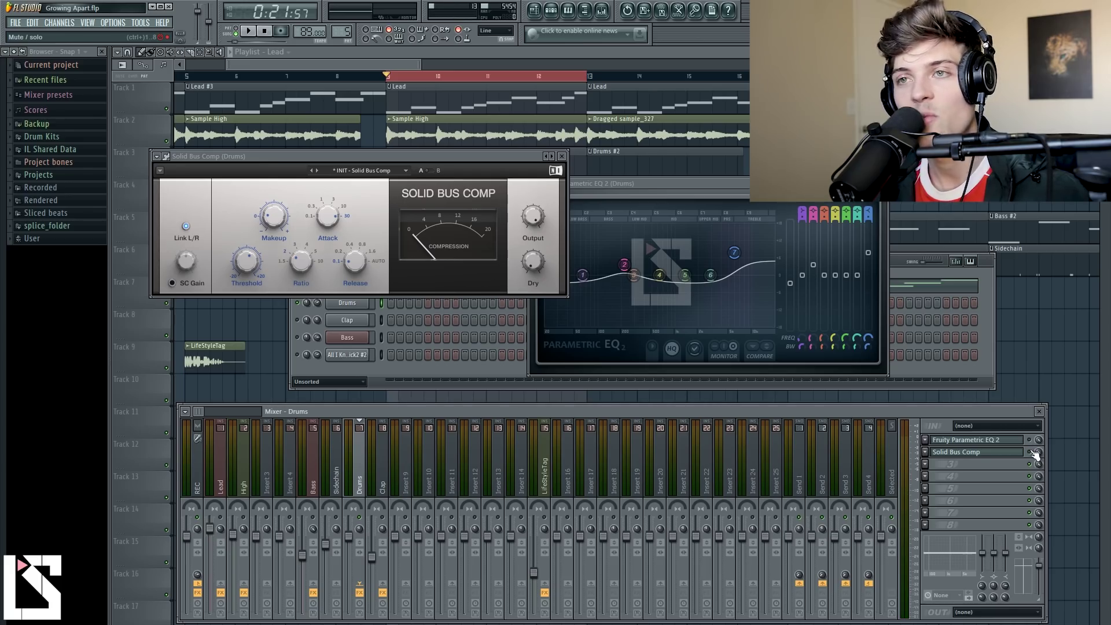
# Open the REC track's L1 limiter Stereo, raise its threshold to 0.0 dB, and reposition the limiter window
pyautogui.click(201, 480)
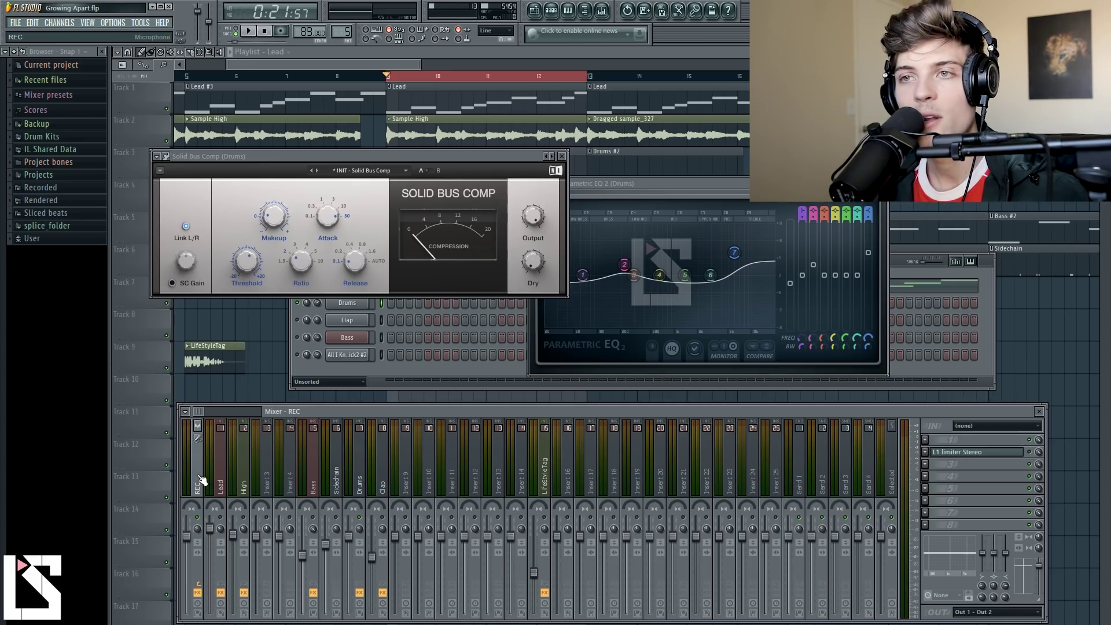
pyautogui.click(984, 455)
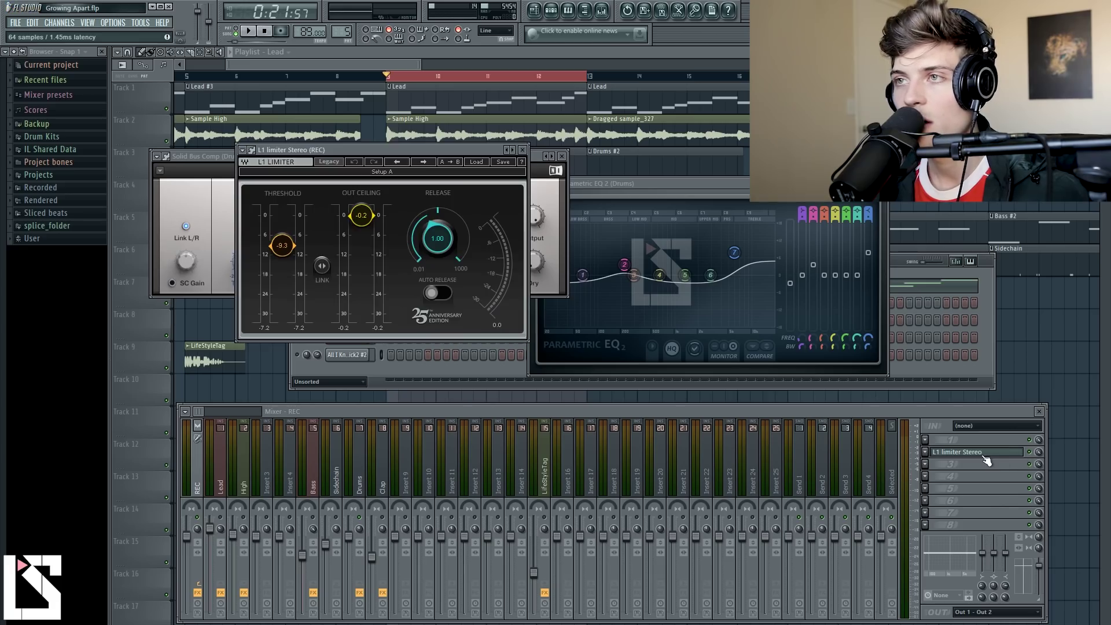
pyautogui.moveTo(285, 250); pyautogui.dragTo(331, 219)
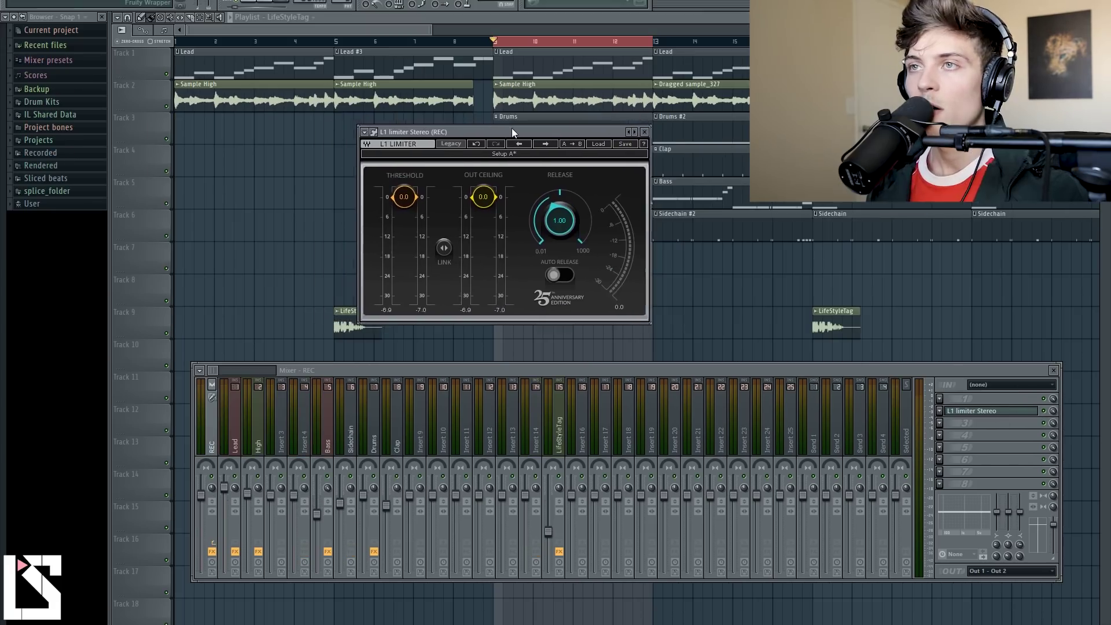
pyautogui.moveTo(511, 127); pyautogui.dragTo(540, 130)
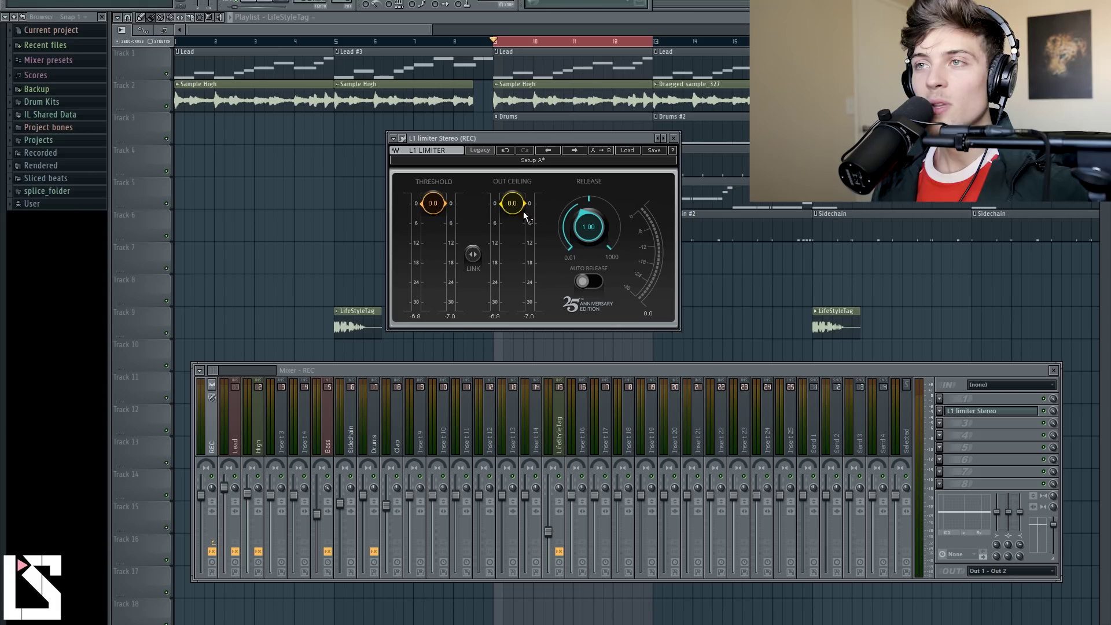
pyautogui.click(473, 255)
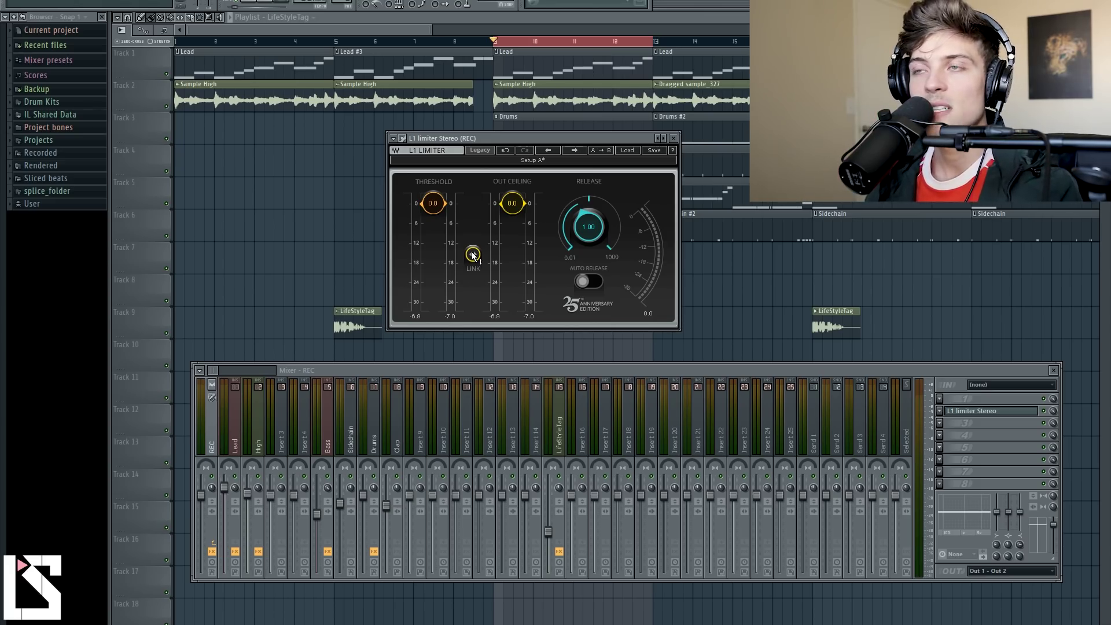
pyautogui.moveTo(437, 206); pyautogui.dragTo(437, 206)
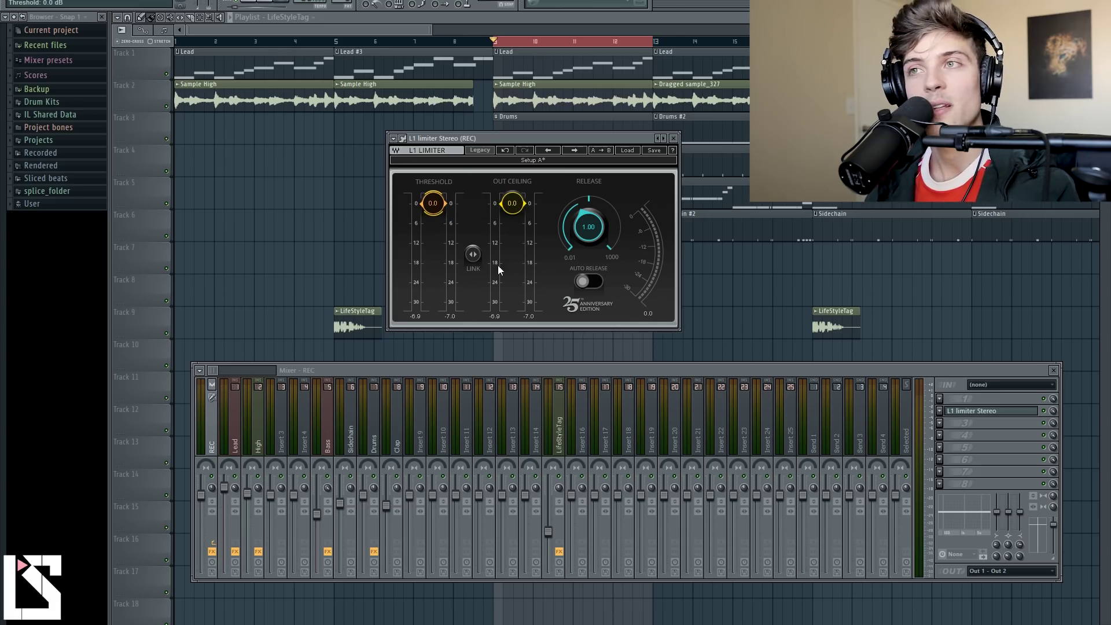
pyautogui.moveTo(473, 254); pyautogui.dragTo(474, 258)
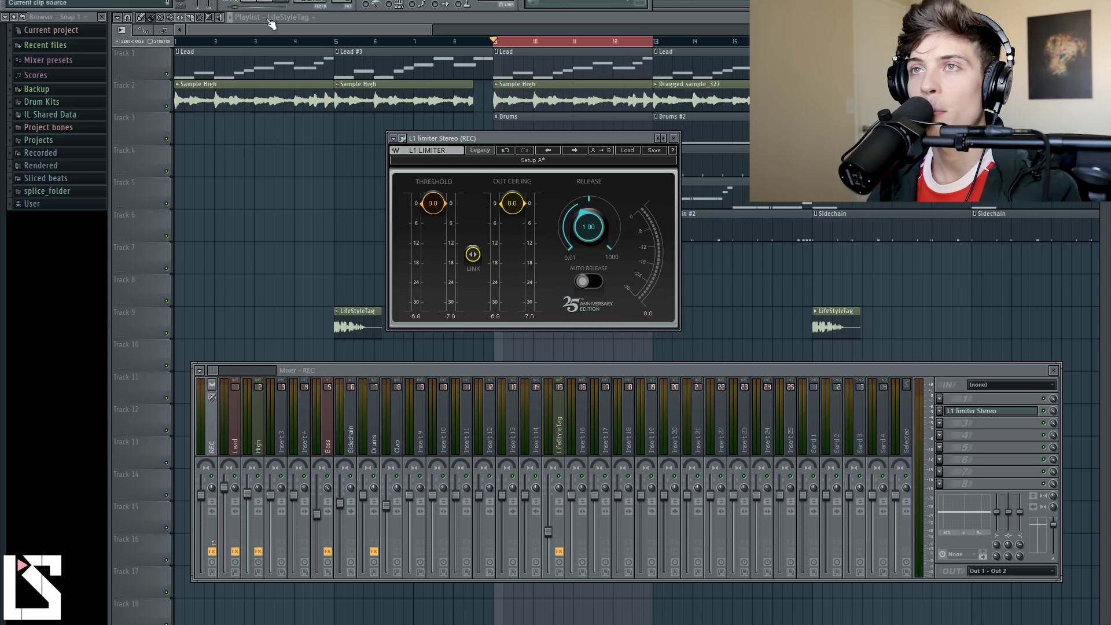
# Lower the L1 limiter's threshold to -0.5 dB with the track playing, and return it to 0.0 dB
pyautogui.click(253, 1)
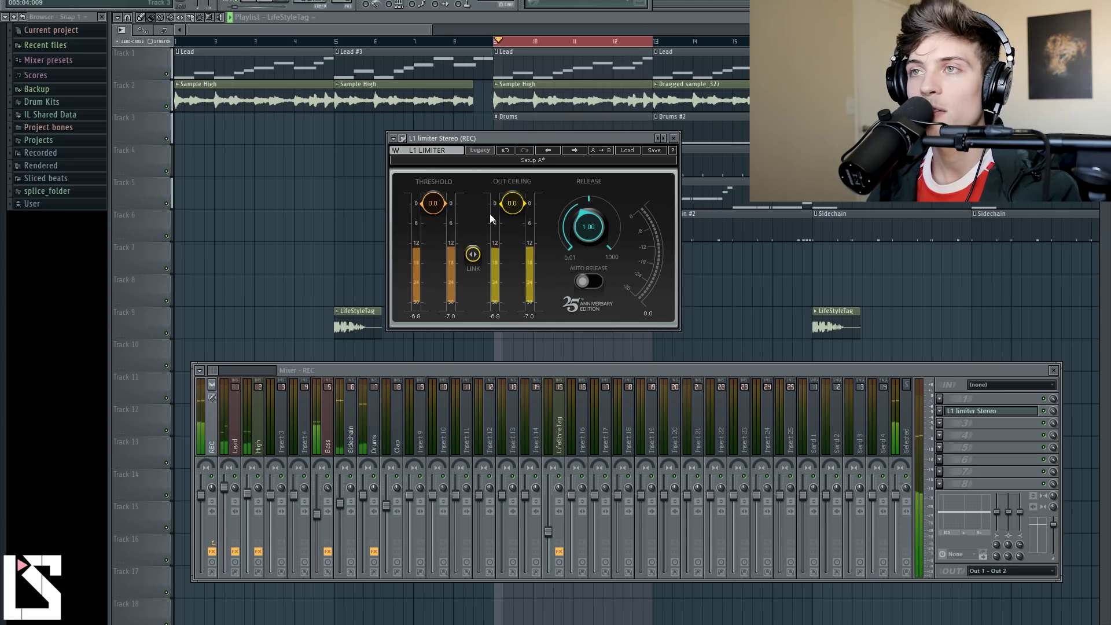
pyautogui.moveTo(433, 204)
pyautogui.mouseDown()
pyautogui.moveTo(433, 226)
pyautogui.moveTo(442, 206)
pyautogui.mouseUp()
pyautogui.click(266, 5)
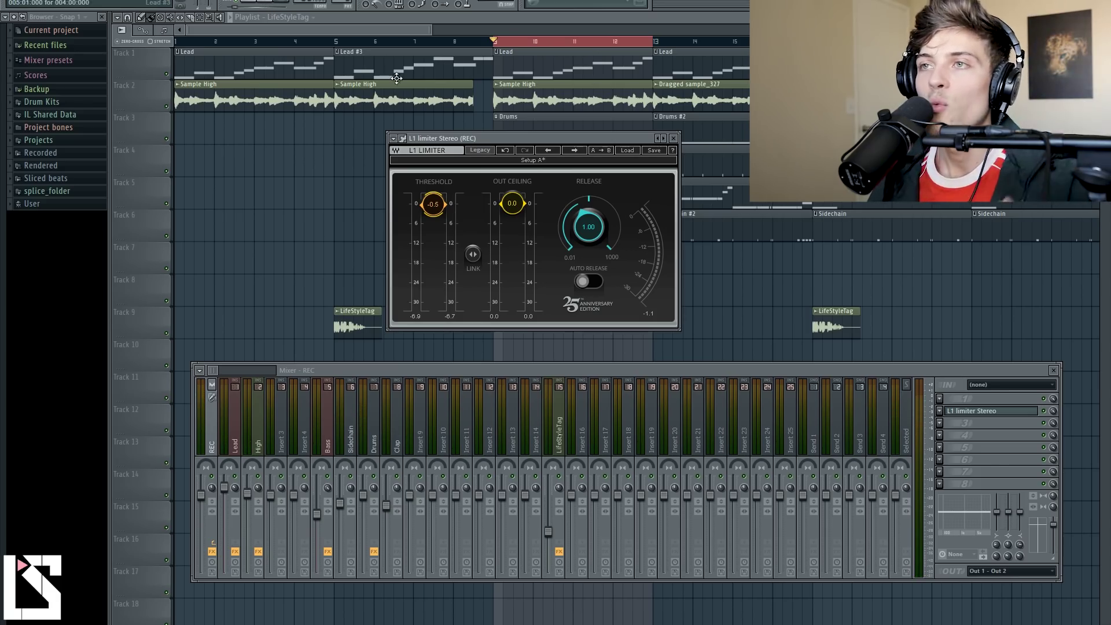
pyautogui.moveTo(438, 212); pyautogui.dragTo(511, 206)
pyautogui.moveTo(438, 234); pyautogui.dragTo(438, 2)
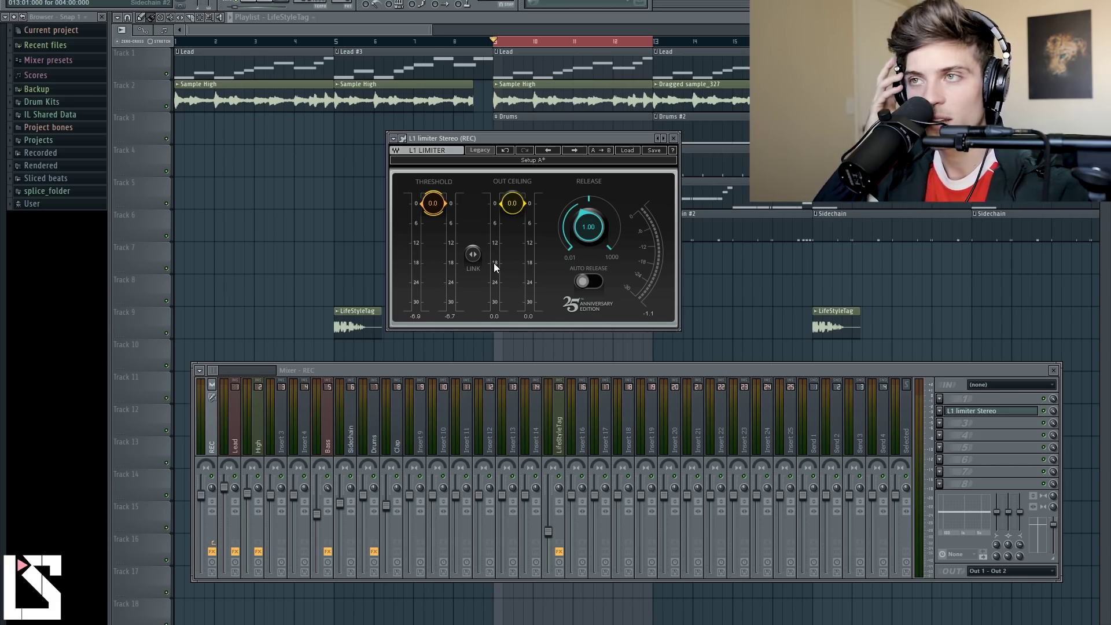
# Lower the L1 limiter's linked threshold and out ceiling together to -18.4 dB during playback
pyautogui.press('space')
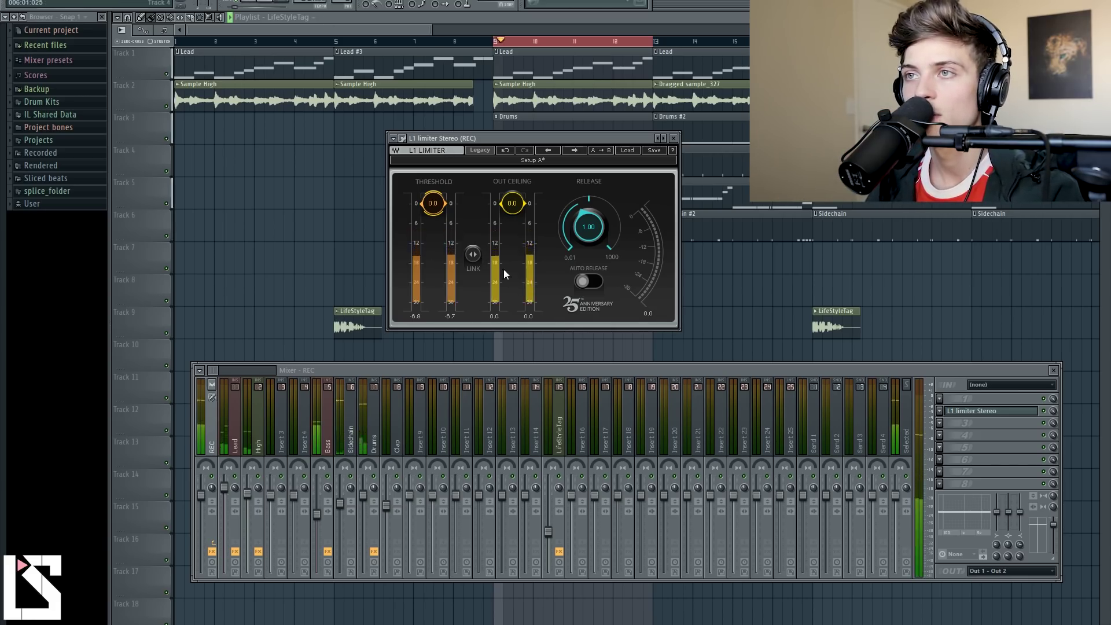
pyautogui.moveTo(512, 203); pyautogui.dragTo(512, 263)
pyautogui.click(269, 8)
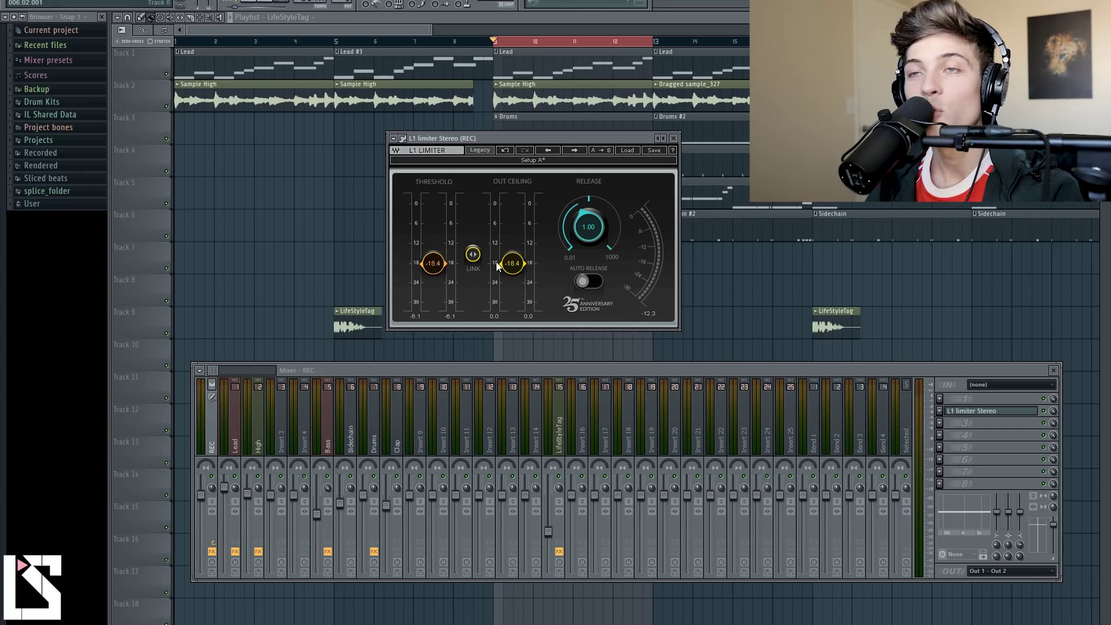
# Raise the L1 limiter's out ceiling separately to -1.4 dB, play the loop, and nudge the ceiling up further
pyautogui.moveTo(513, 265); pyautogui.dragTo(512, 208)
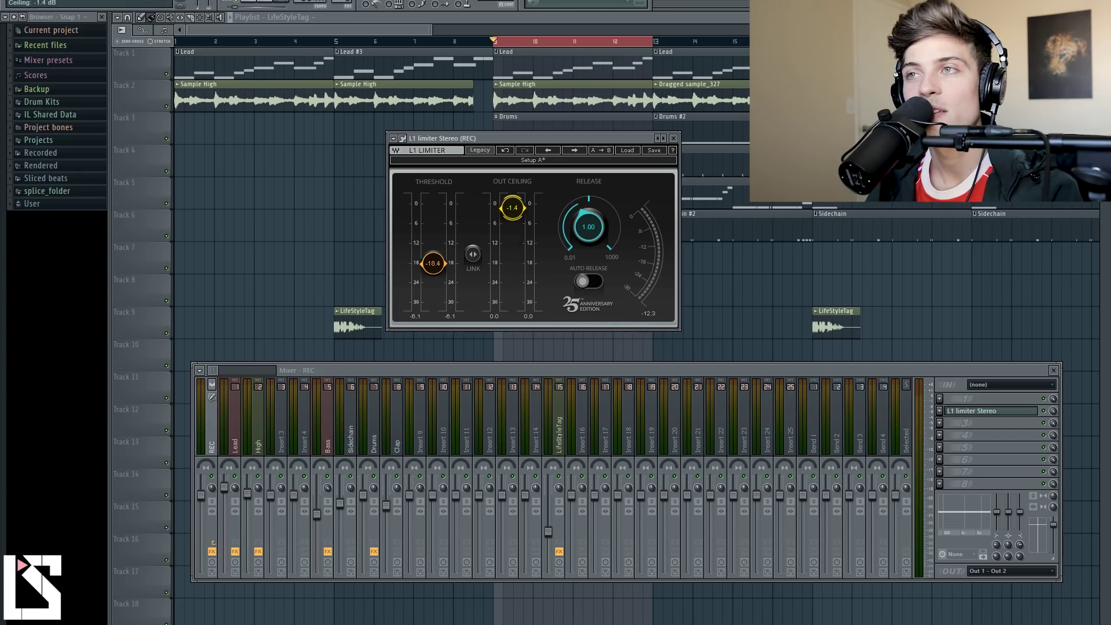
pyautogui.click(250, 2)
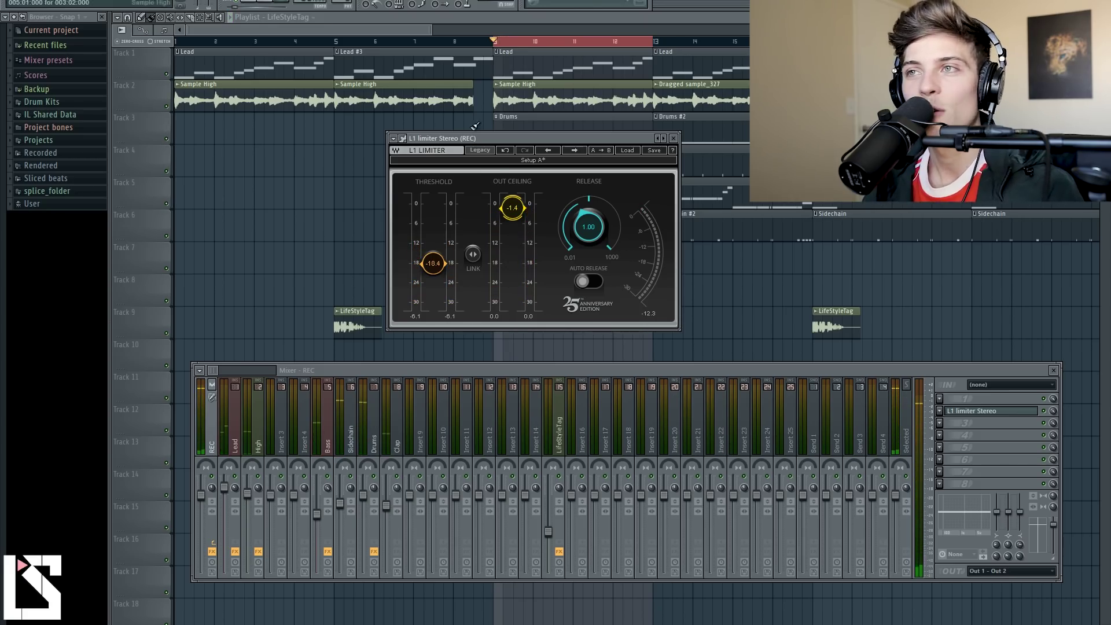
pyautogui.moveTo(512, 208); pyautogui.dragTo(512, 204)
# Raise the L1 limiter's threshold and re-link it with the out ceiling, bringing both to 0.0 dB
pyautogui.moveTo(433, 263); pyautogui.dragTo(469, 217)
pyautogui.moveTo(475, 259); pyautogui.dragTo(475, 259)
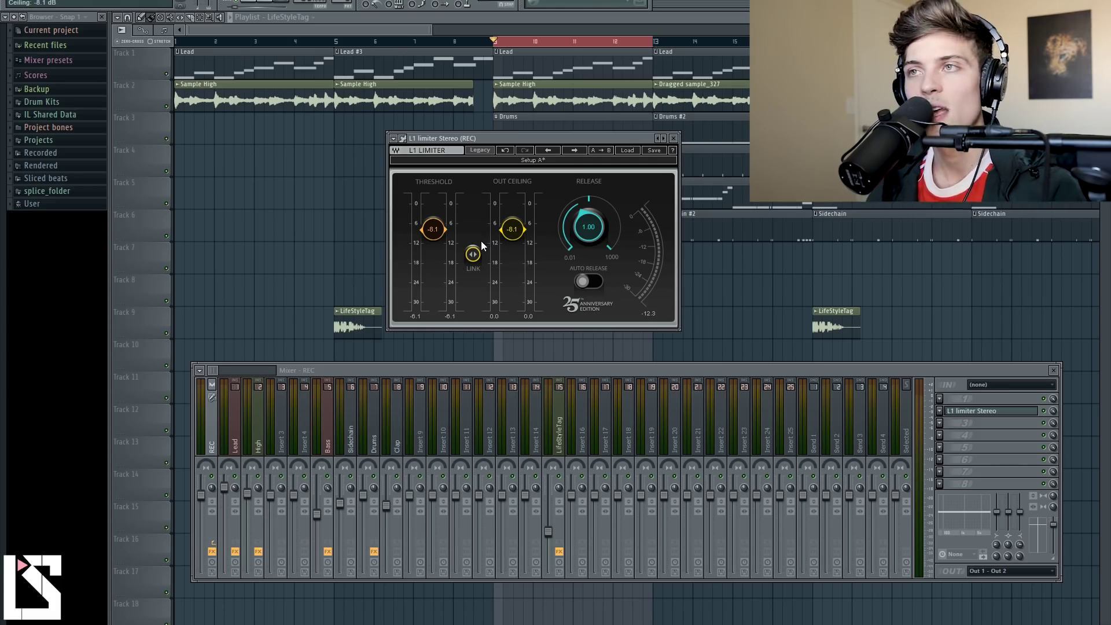
pyautogui.moveTo(478, 257); pyautogui.dragTo(478, 231)
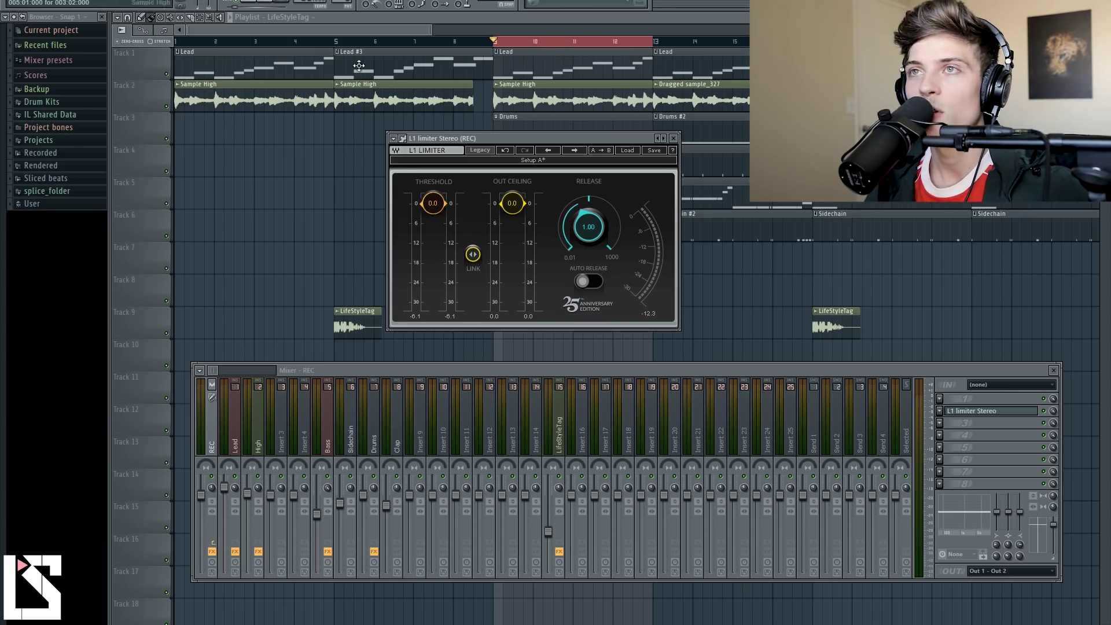
# Lower the linked threshold and out ceiling together to -12.9 dB while the loop plays
pyautogui.click(252, 3)
pyautogui.moveTo(473, 254); pyautogui.dragTo(473, 277)
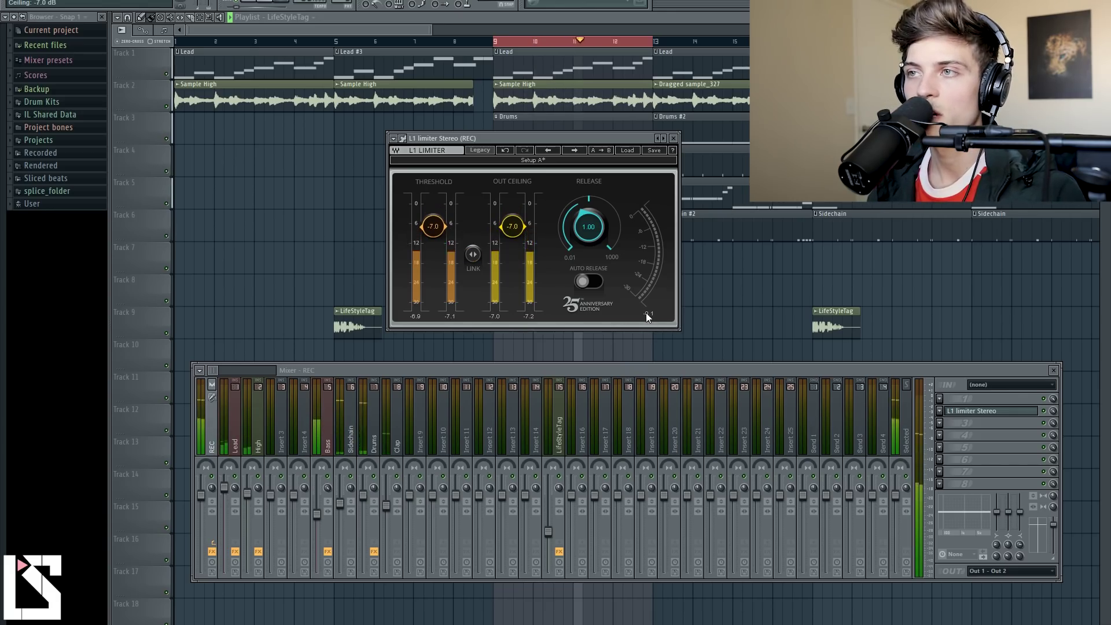
pyautogui.moveTo(473, 254); pyautogui.dragTo(473, 274)
pyautogui.moveTo(513, 249); pyautogui.dragTo(473, 253)
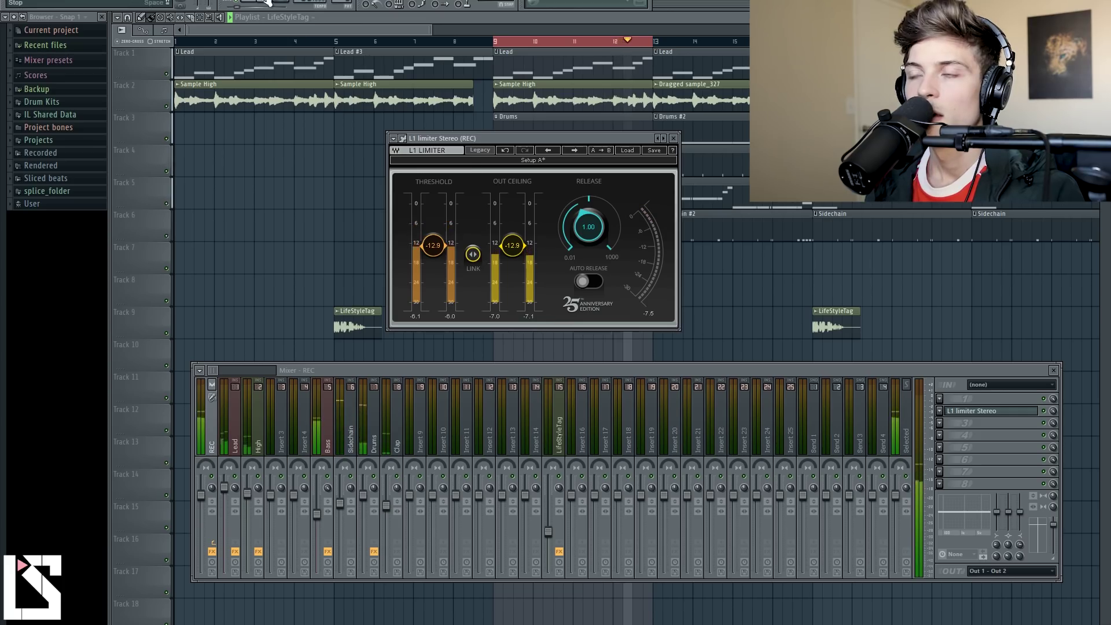
# Compare the REC signal during playback with the L1 limiter bypassed and enabled, repeating the comparison once before stopping
pyautogui.click(1047, 414)
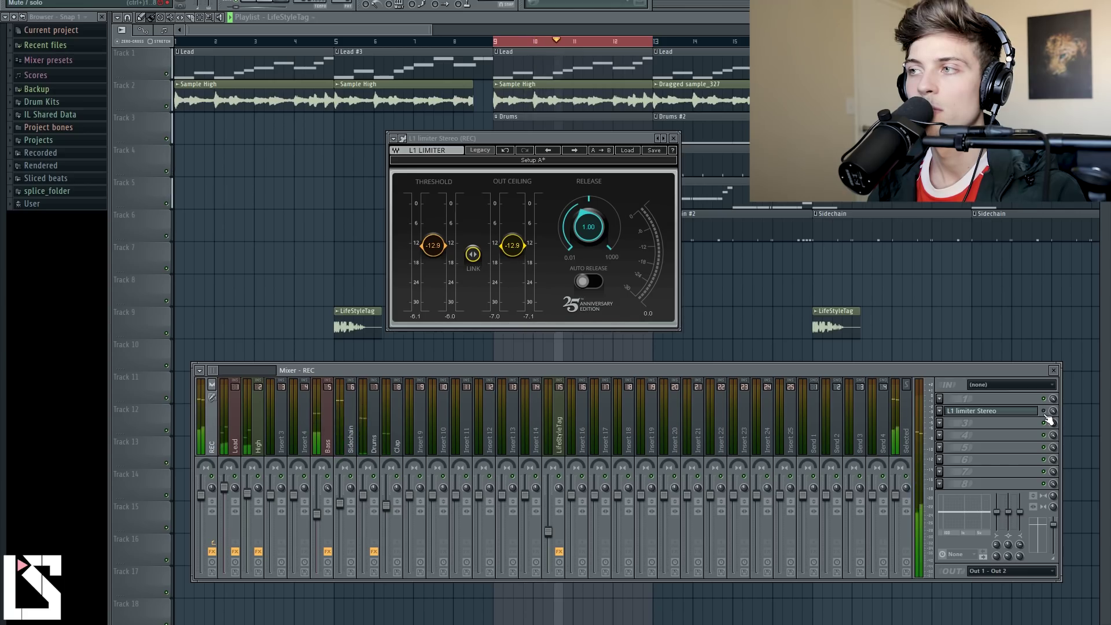
pyautogui.click(1047, 415)
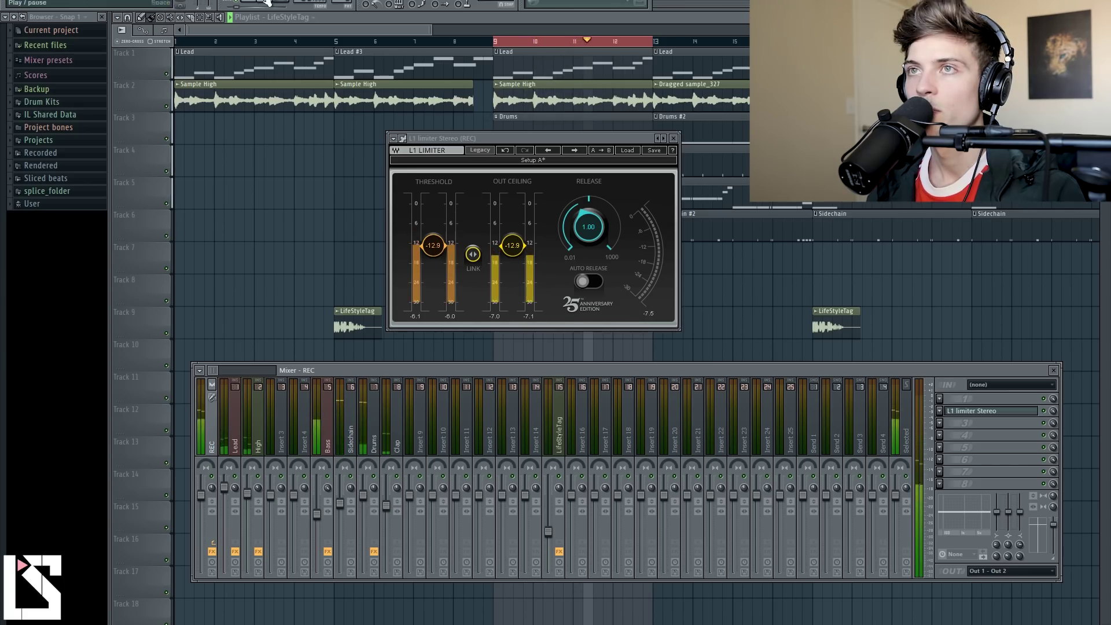
pyautogui.press('space')
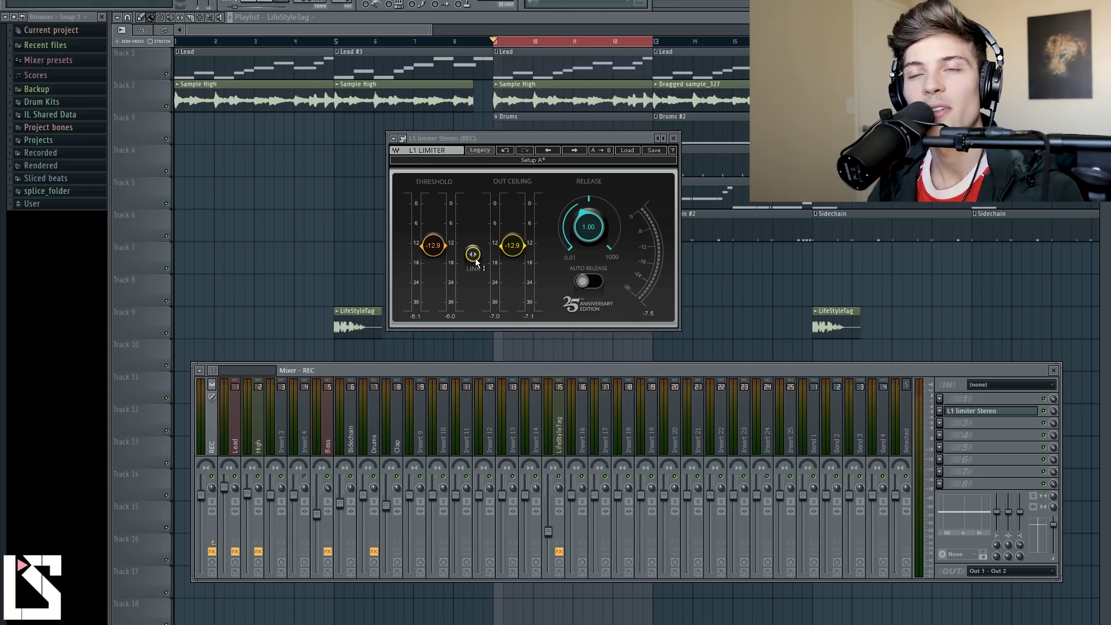
pyautogui.click(252, 3)
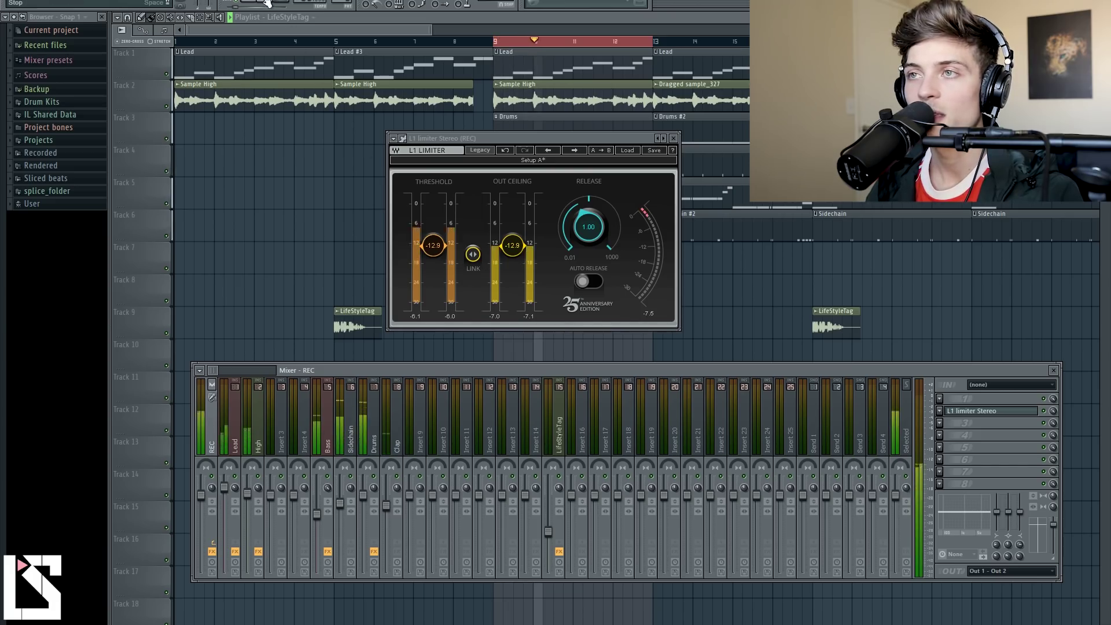
pyautogui.click(1044, 412)
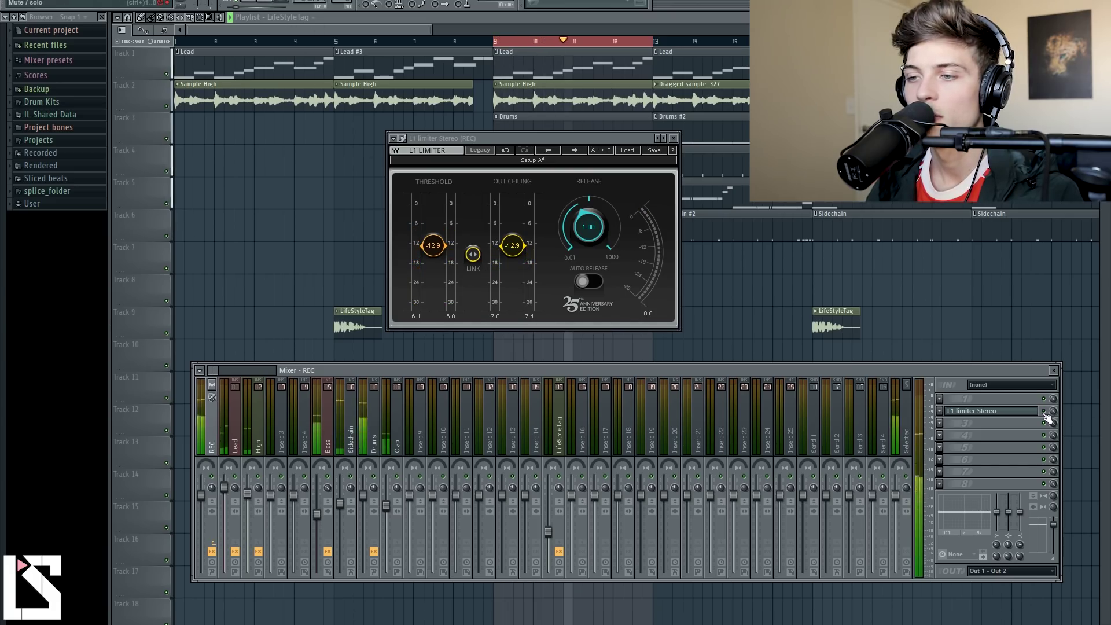
pyautogui.click(1044, 411)
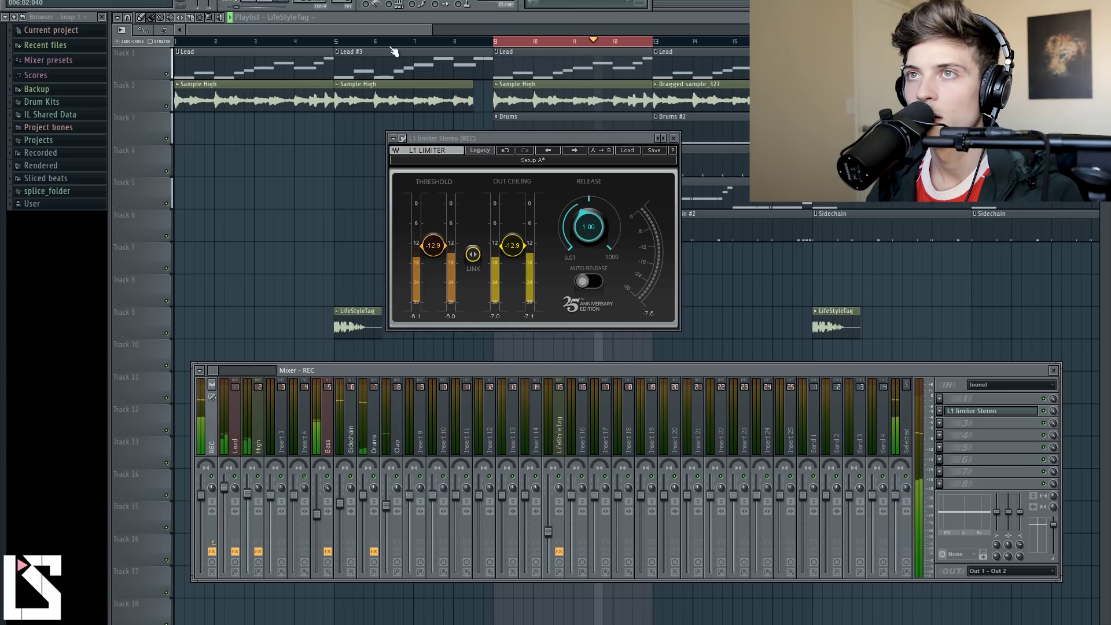
pyautogui.click(270, 3)
# Set the linked threshold and out ceiling to -12.3 dB and play the loop briefly
pyautogui.moveTo(473, 255); pyautogui.dragTo(473, 261)
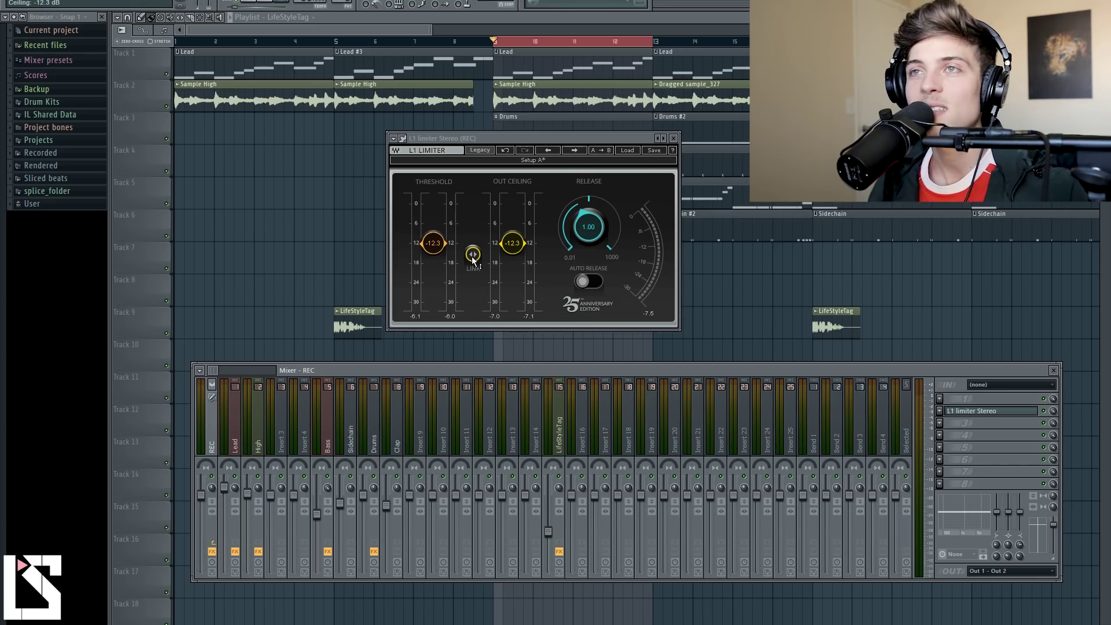
pyautogui.click(255, 3)
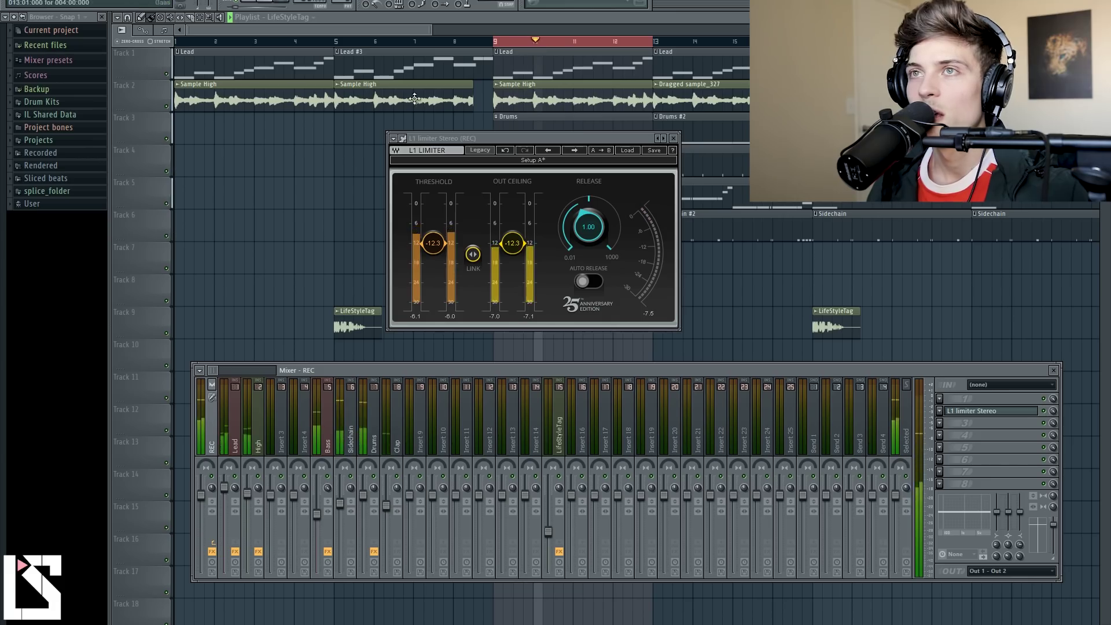
pyautogui.click(264, 3)
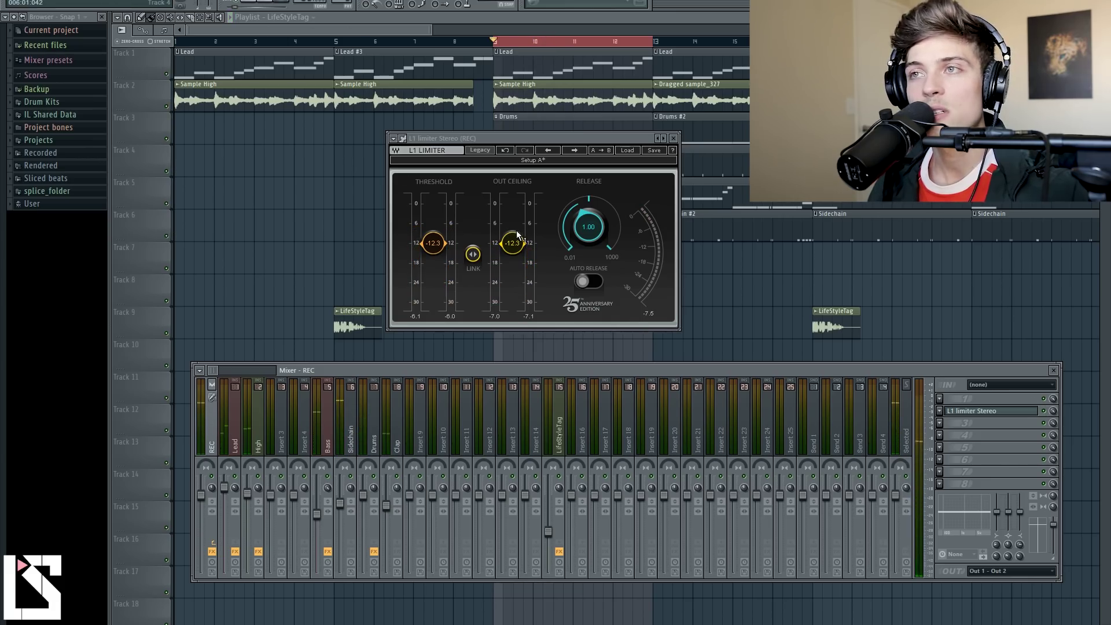
# Raise only the limiter's out ceiling to -0.2 dB, leaving the threshold where it is
pyautogui.moveTo(522, 247); pyautogui.dragTo(523, 208)
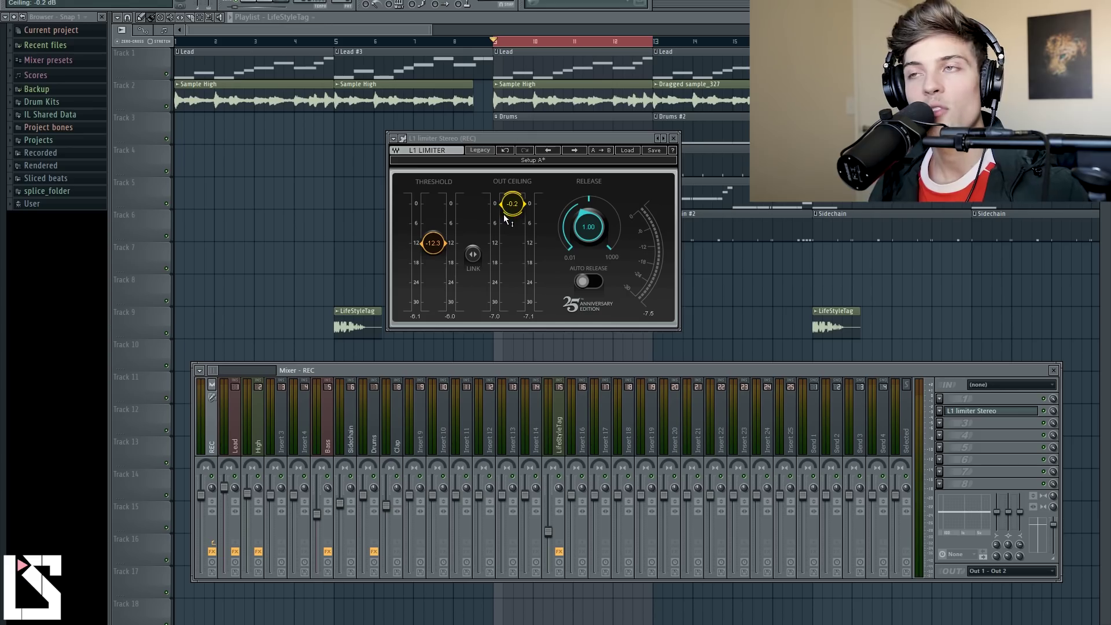
pyautogui.moveTo(512, 211); pyautogui.dragTo(512, 220)
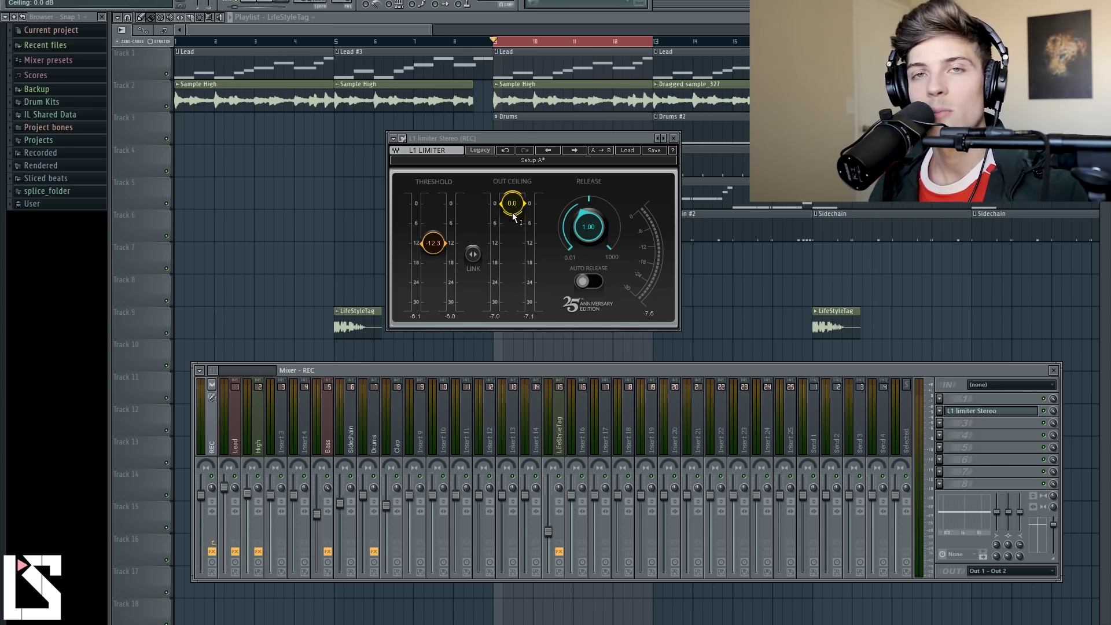
pyautogui.moveTo(511, 220); pyautogui.dragTo(512, 226)
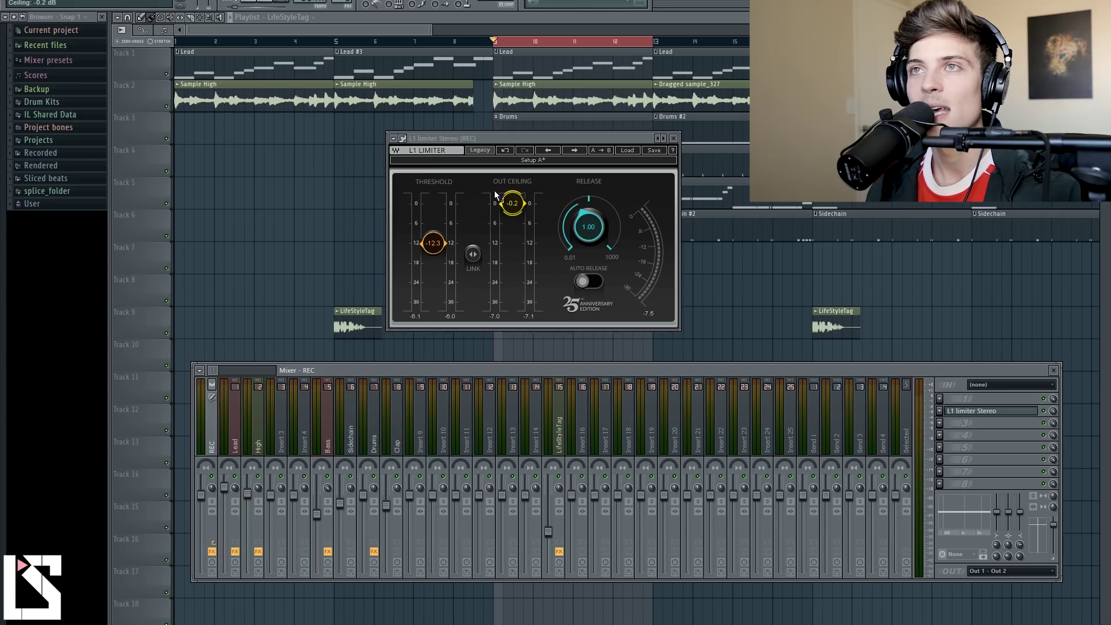
# Compare the loudness with the limiter enabled and bypassed at the raised out ceiling, playing the loop twice
pyautogui.click(254, 3)
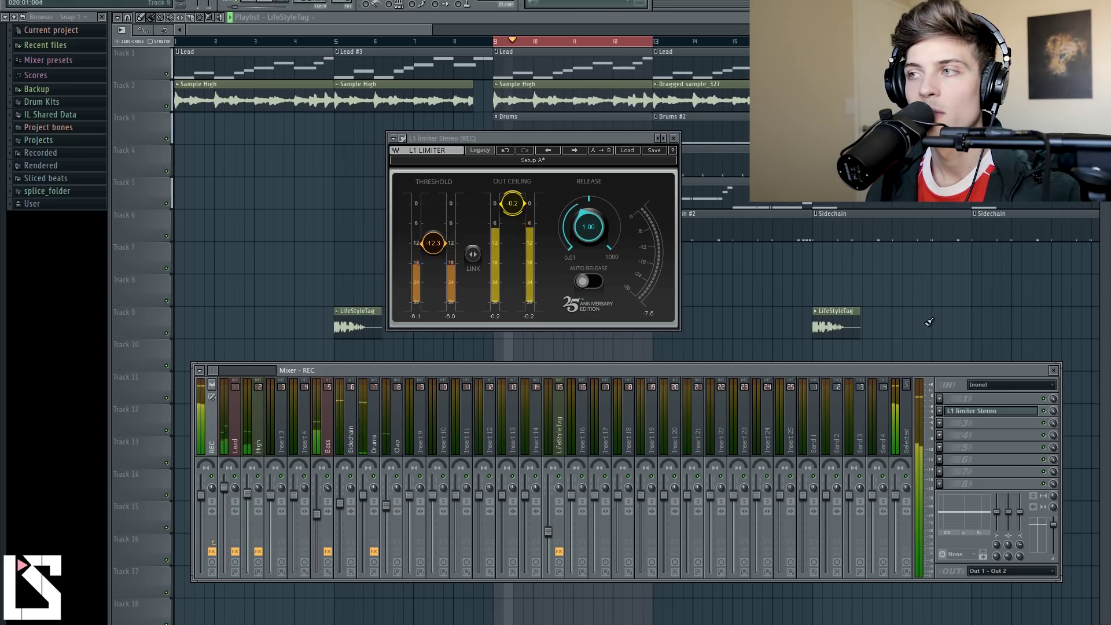
pyautogui.click(1044, 411)
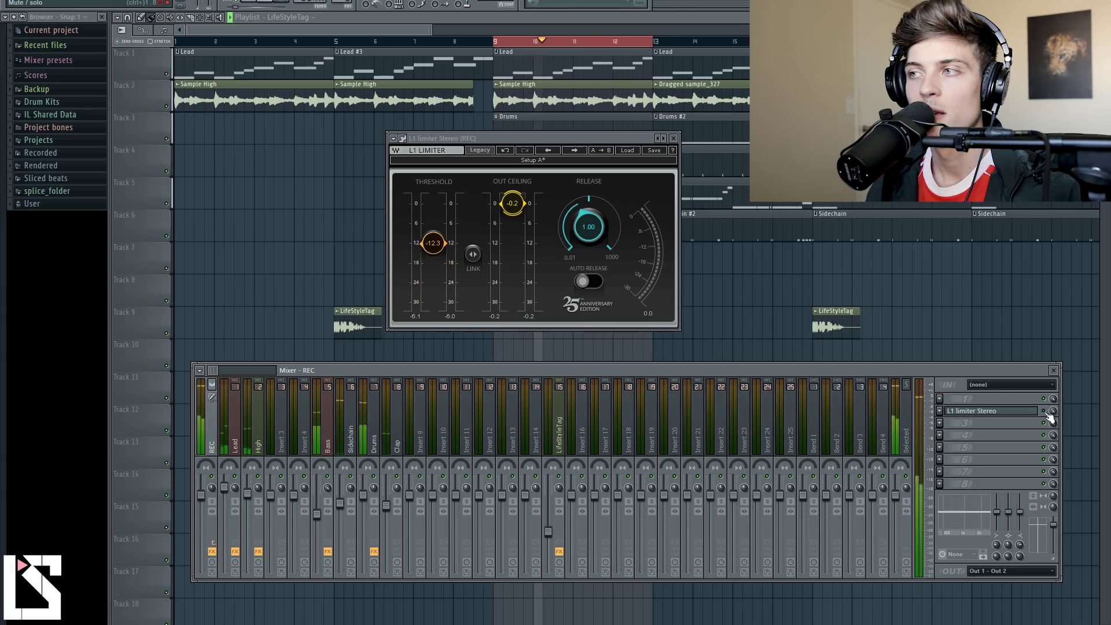
pyautogui.click(1044, 410)
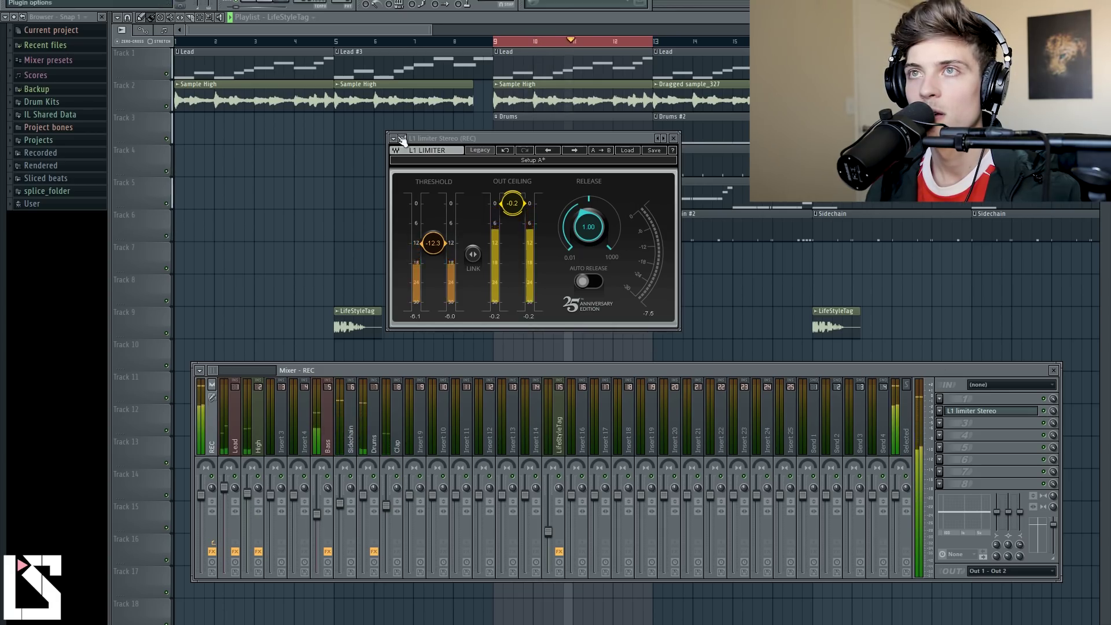
pyautogui.click(266, 5)
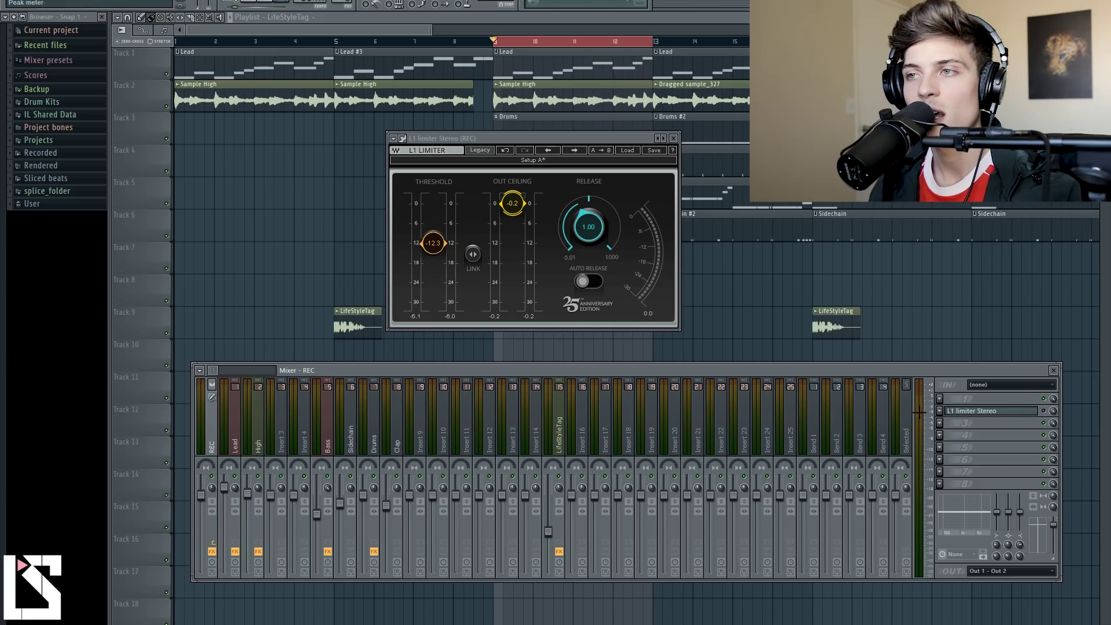
pyautogui.click(259, 3)
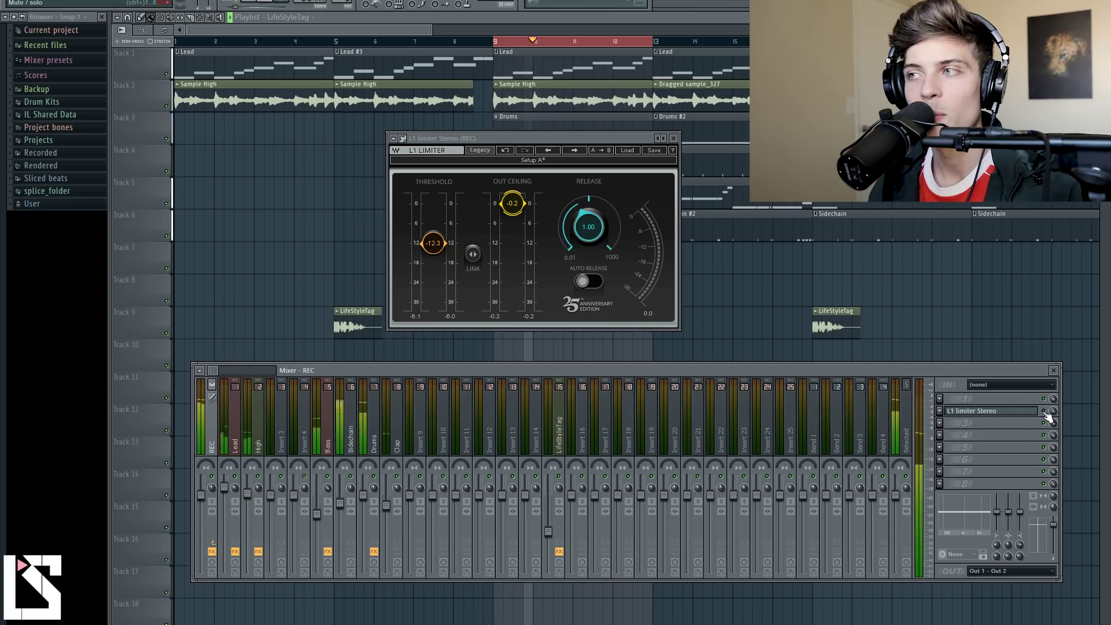
pyautogui.press('space')
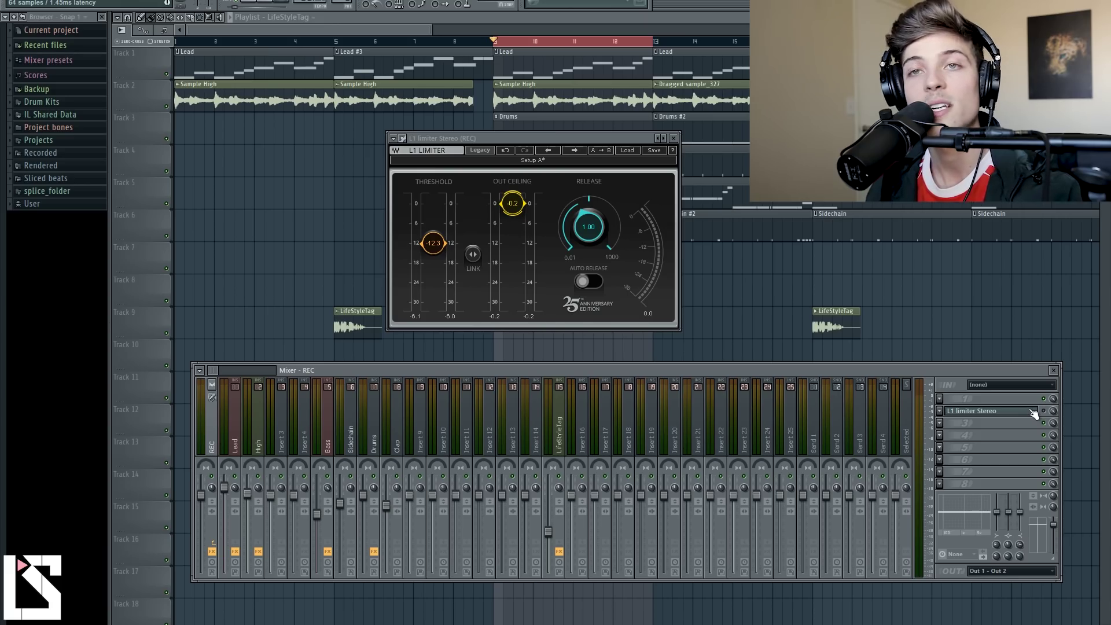
# Bring up the channel rack and select the Drums track in the mixer
pyautogui.press('F6')
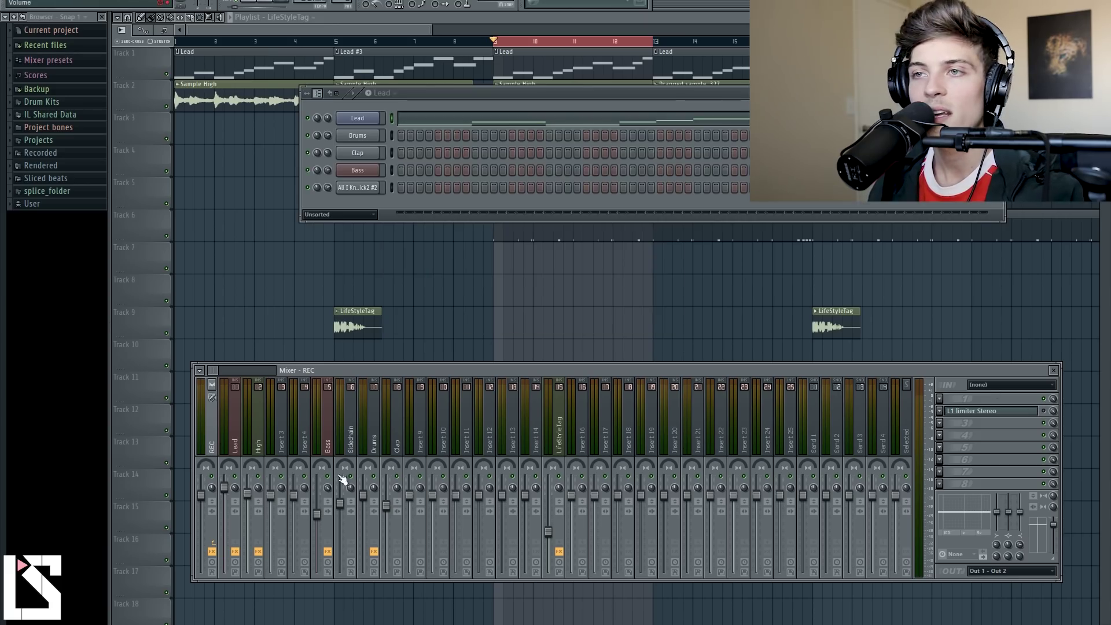
pyautogui.click(351, 434)
pyautogui.click(330, 431)
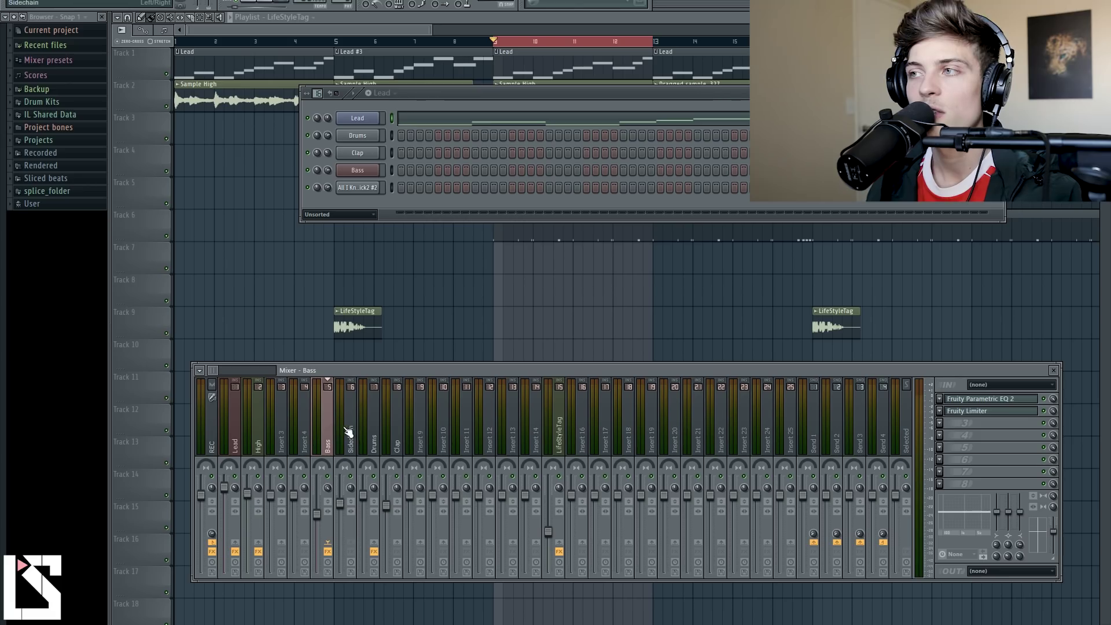
pyautogui.click(377, 431)
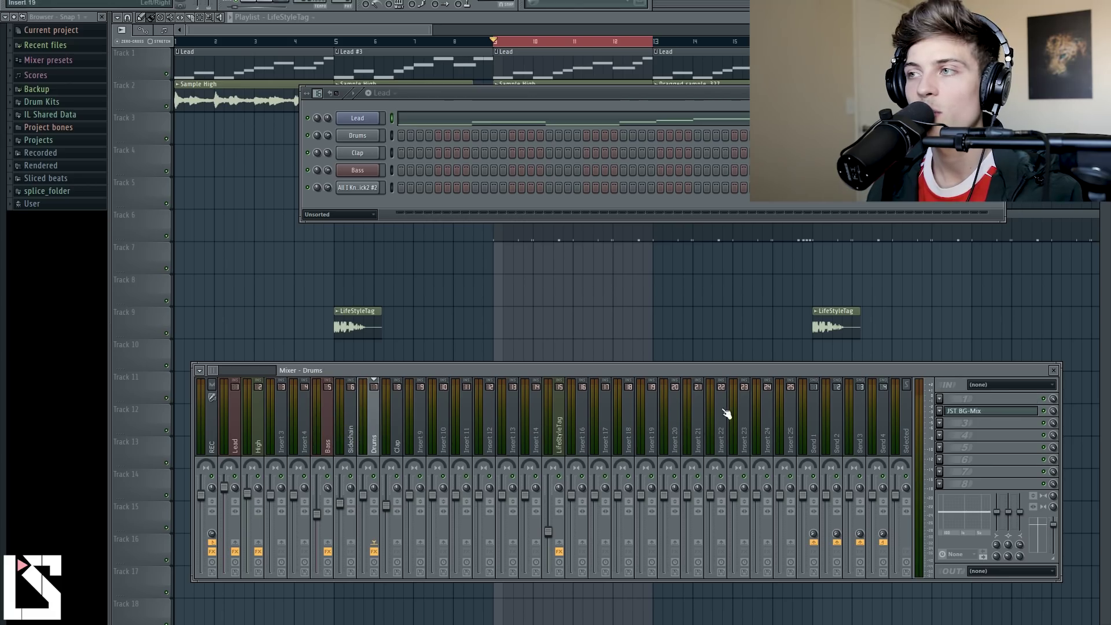
# Open the Drums track's JST BG-Mix plugin, move its window clear to examine the output control, and close it
pyautogui.click(975, 414)
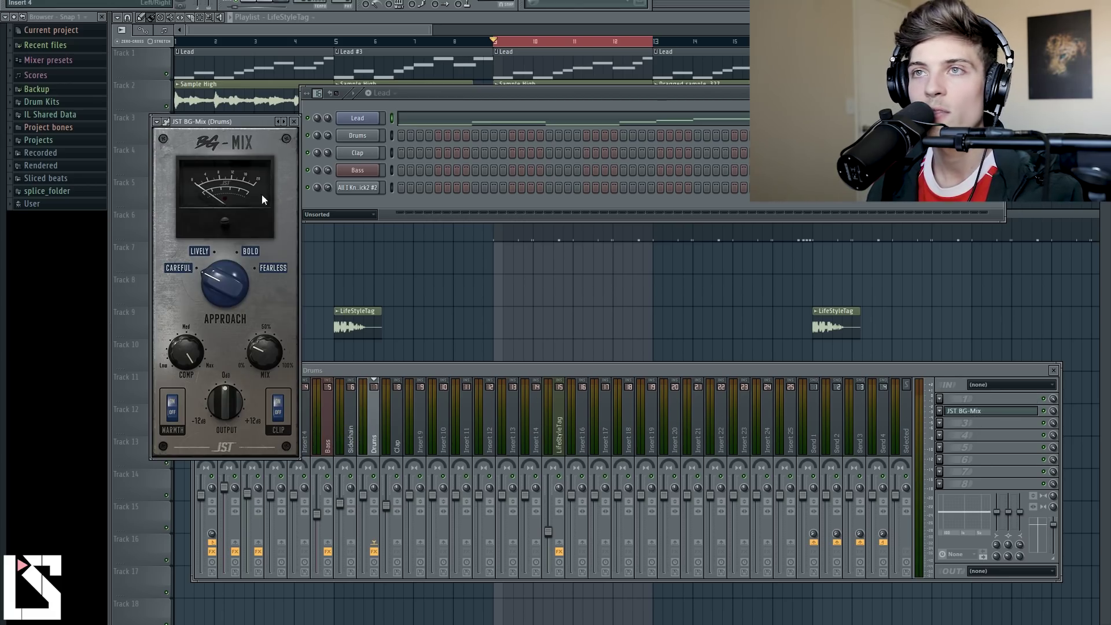
pyautogui.moveTo(231, 123); pyautogui.dragTo(542, 169)
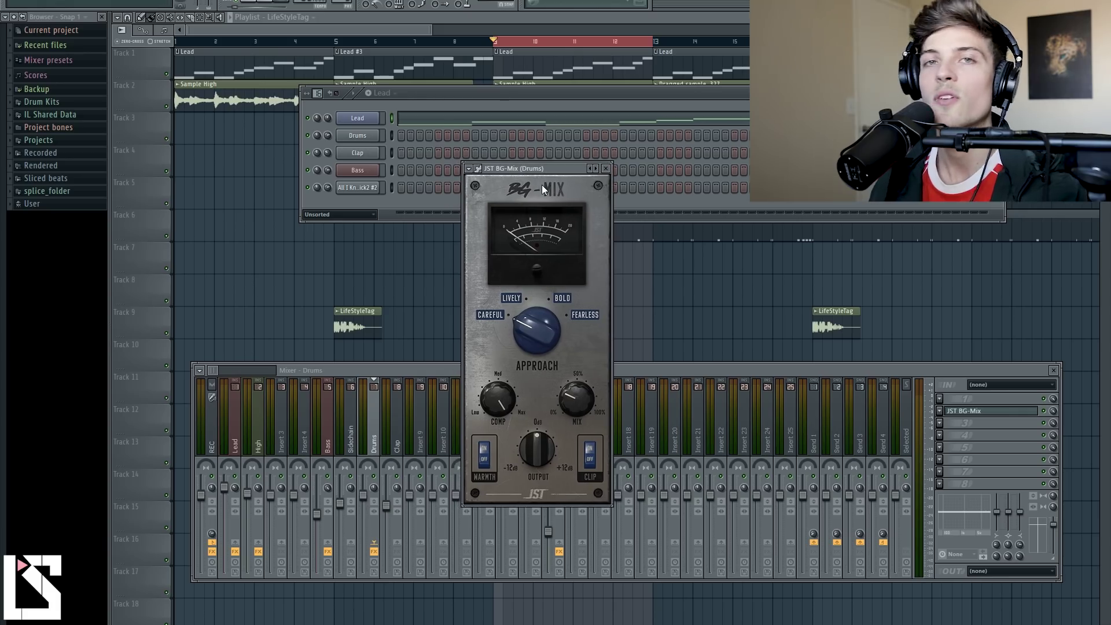
pyautogui.moveTo(546, 465)
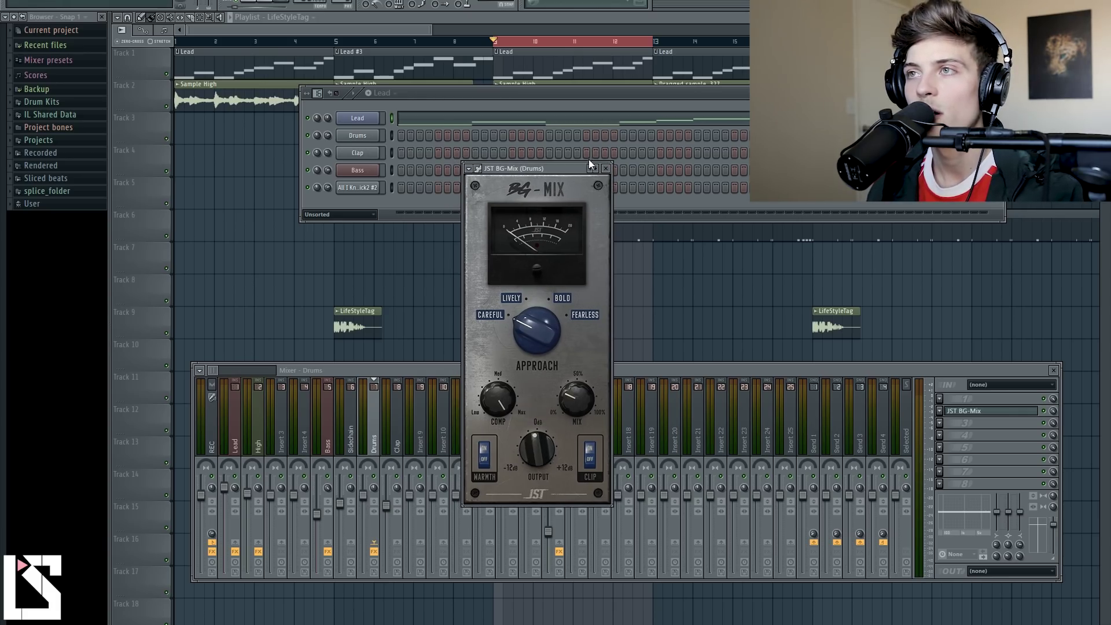
pyautogui.click(605, 168)
# Replace JST BG-Mix on the Drums track with Fruity Parametric EQ and close the EQ's window
pyautogui.rightClick(953, 414)
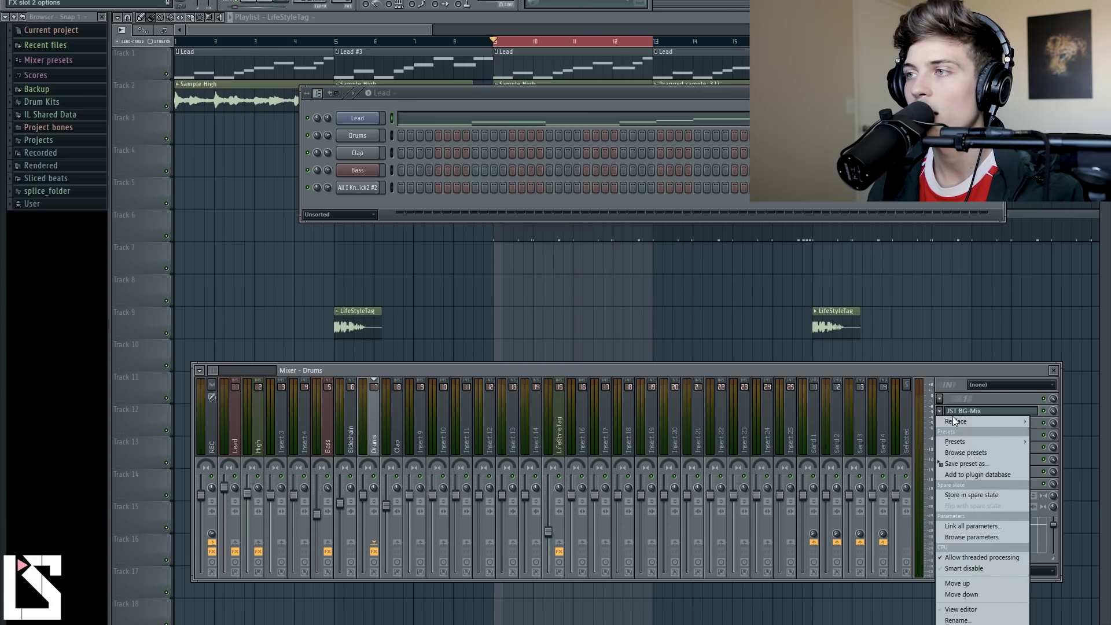
pyautogui.moveTo(954, 419)
pyautogui.click(1078, 391)
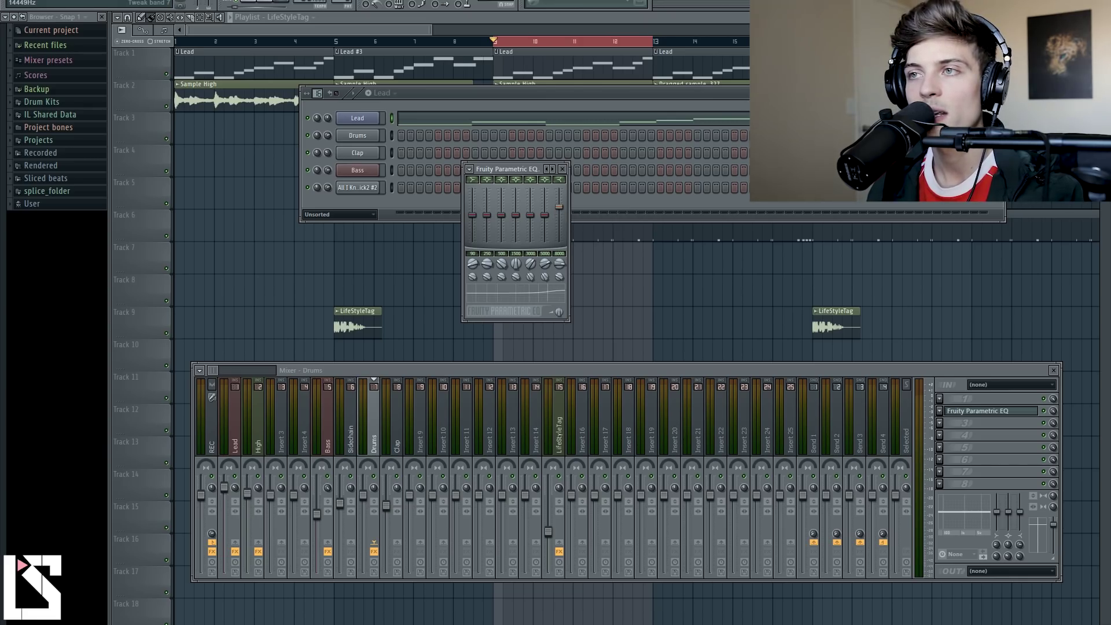
pyautogui.click(563, 170)
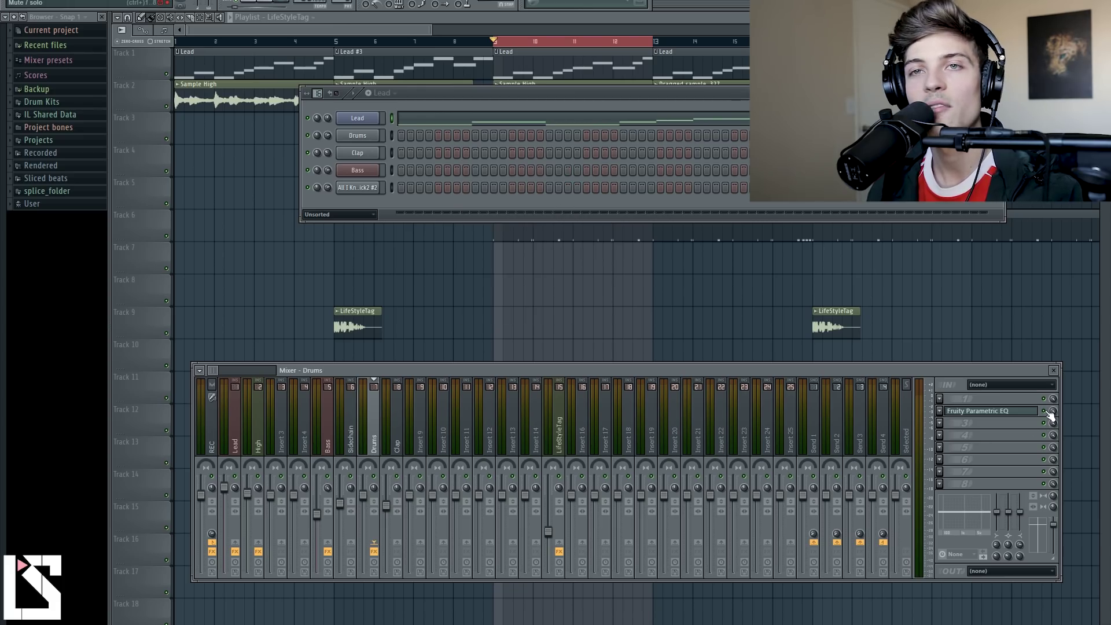